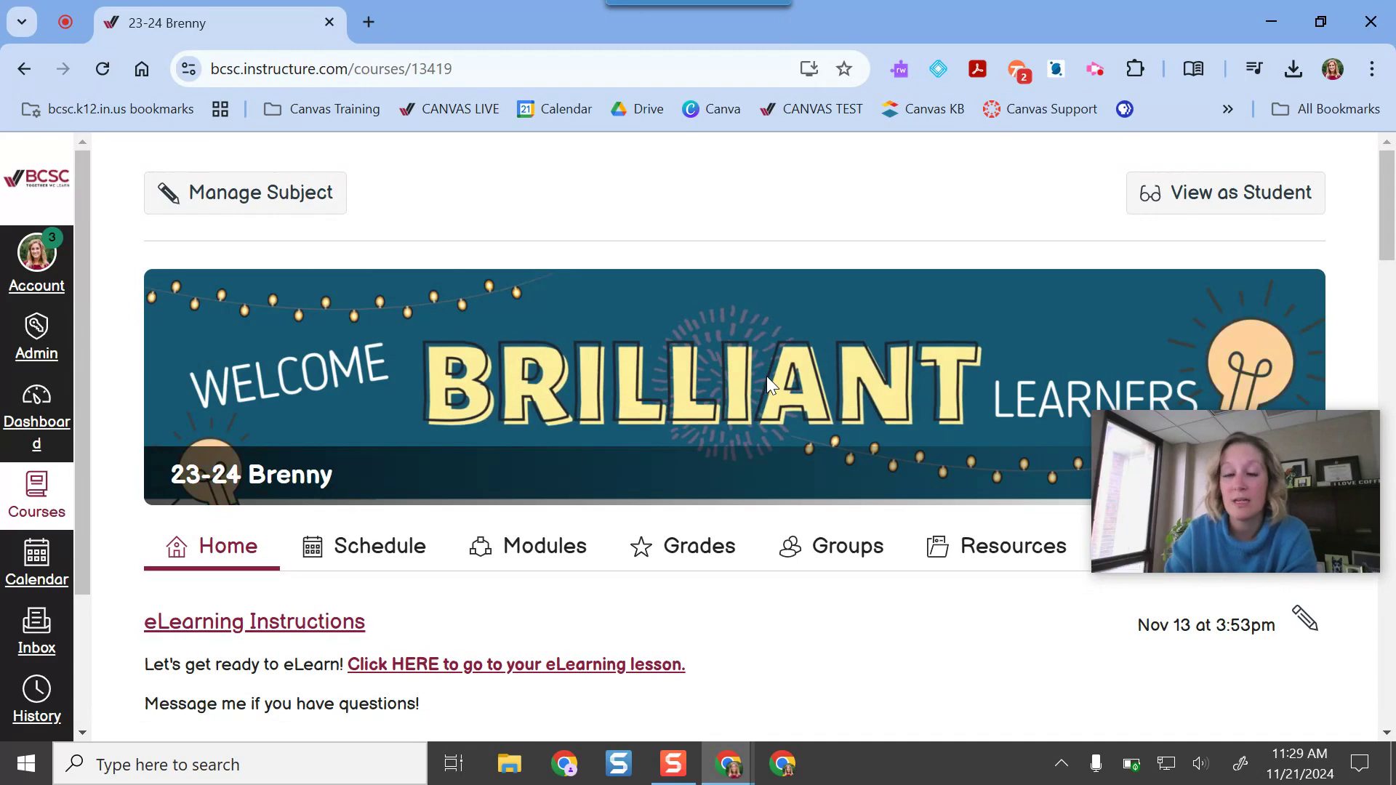
Open the subject's management view and go to its Modules page.
left_click(247, 208)
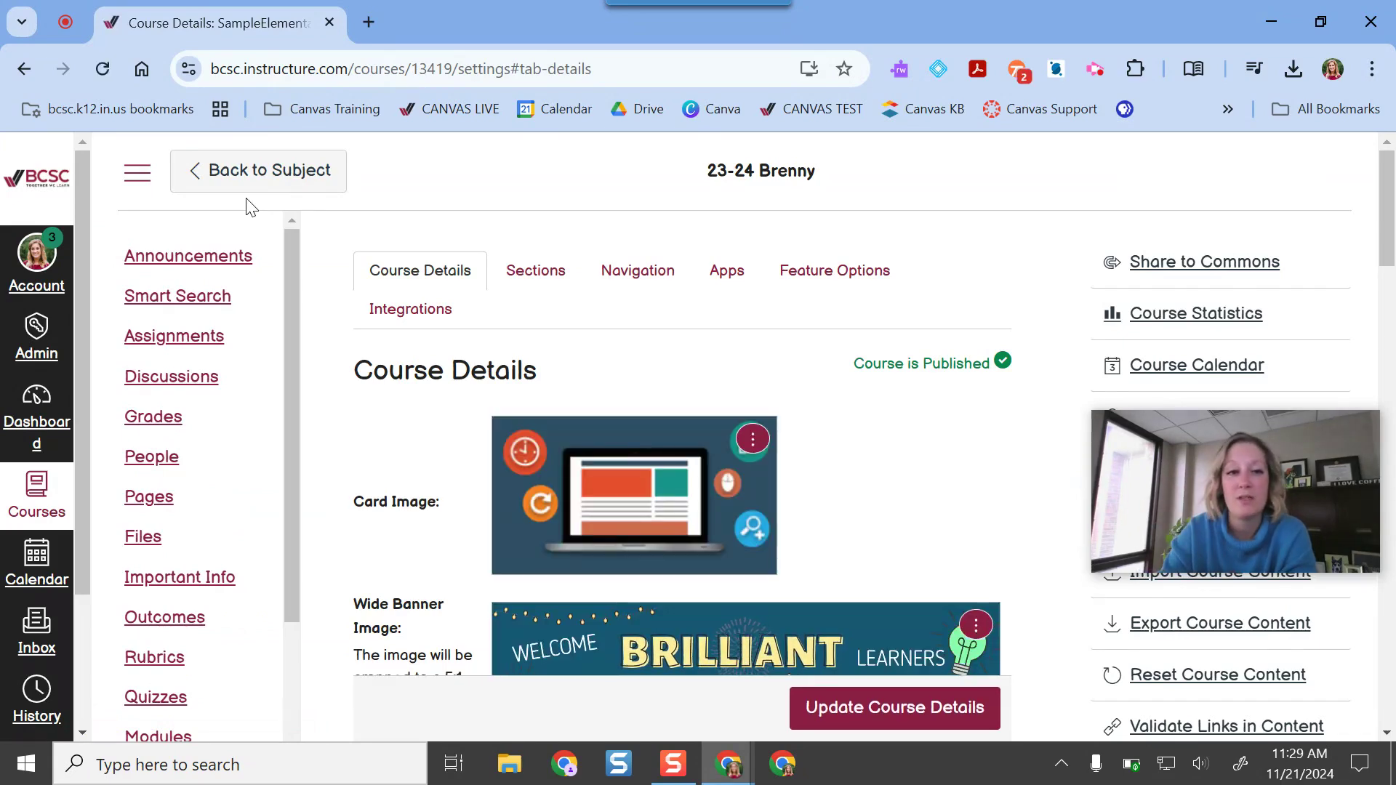
scroll(208, 377, "down", 1)
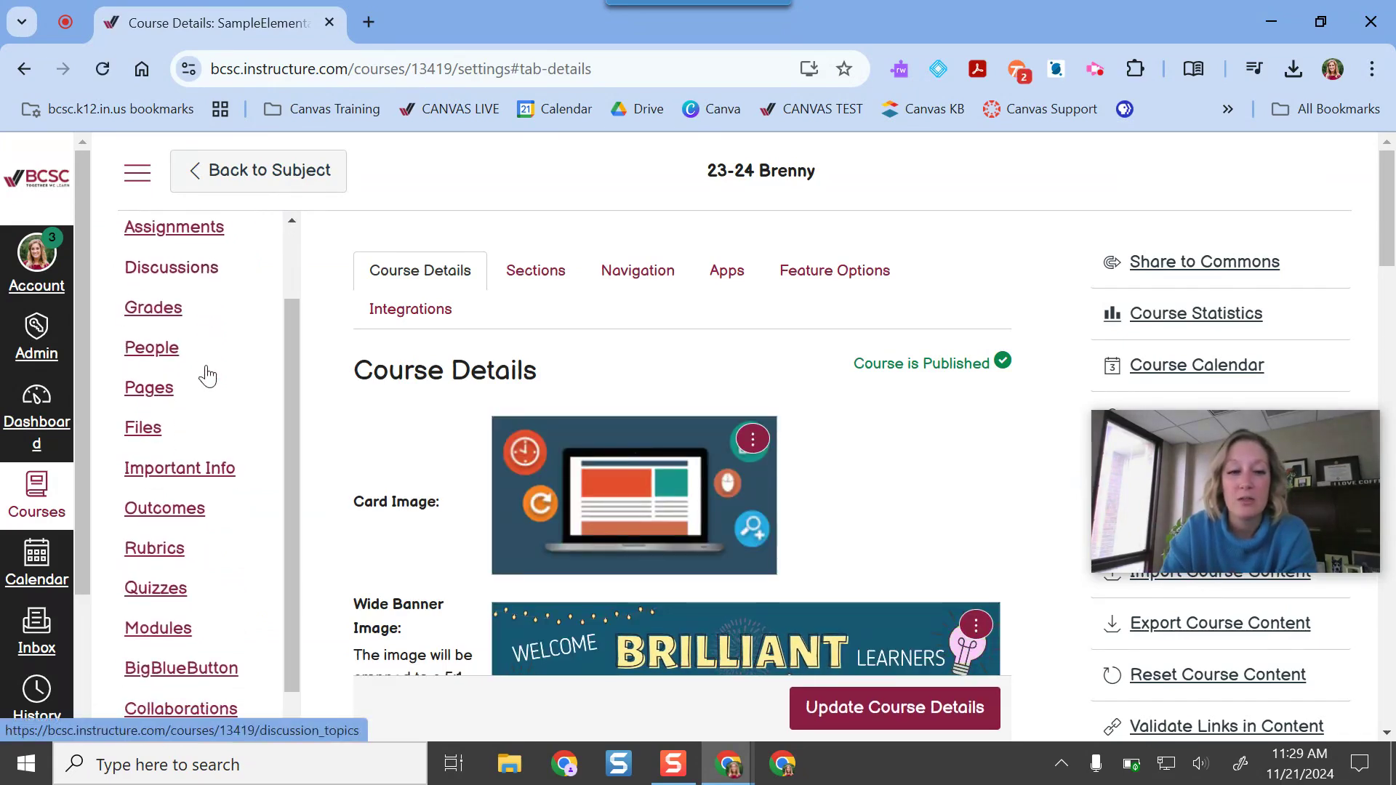
left_click(157, 644)
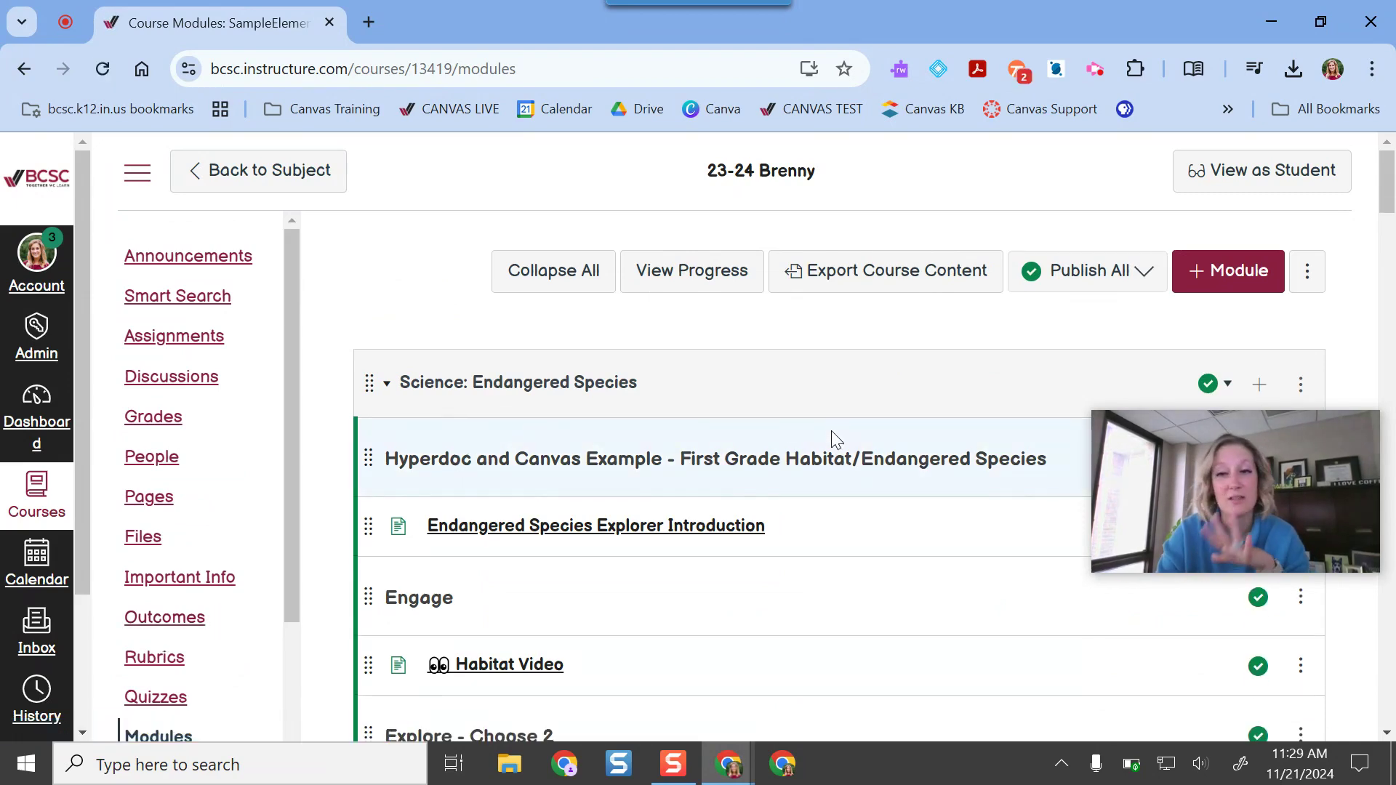
Add a new module named eLearning Lessons to the subject.
left_click(1222, 276)
left_click(972, 321)
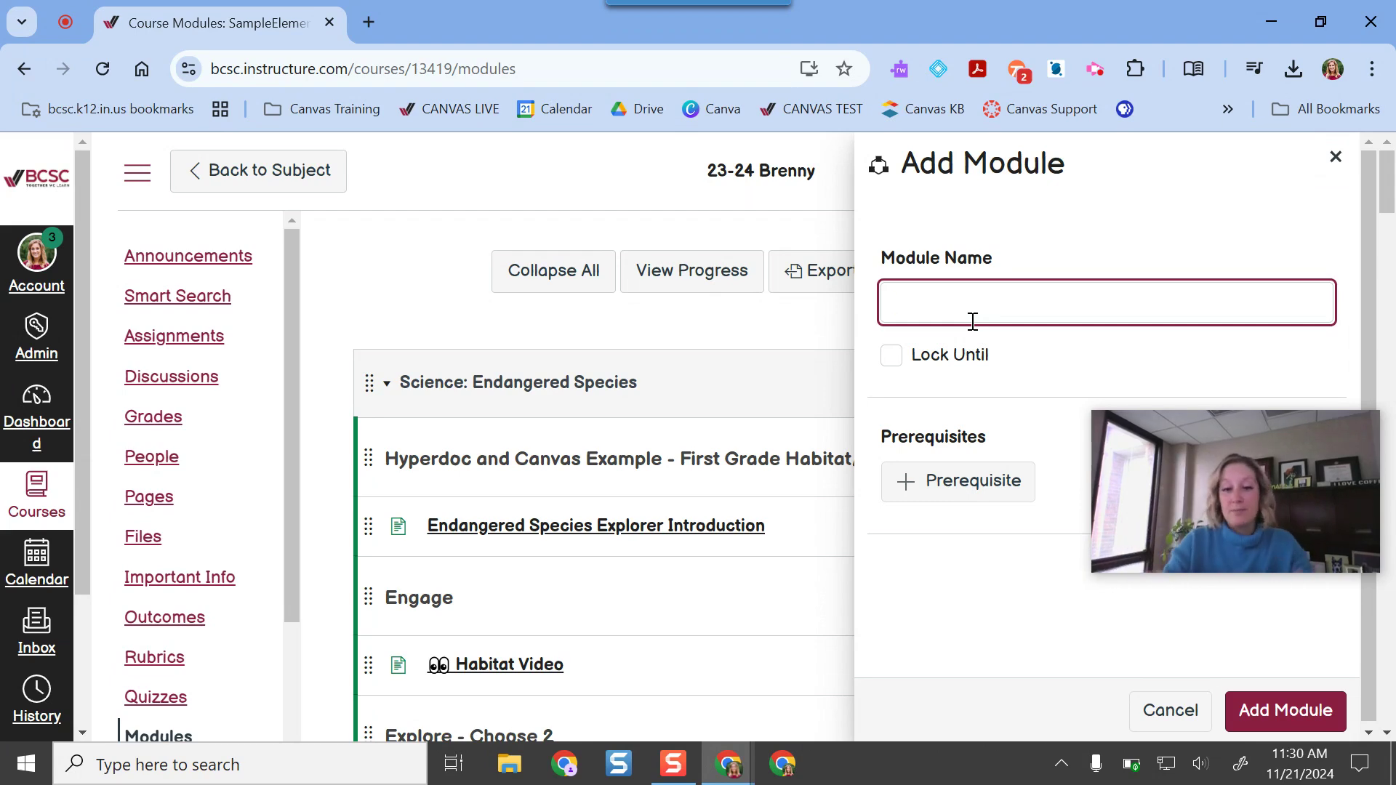
type("eLearning")
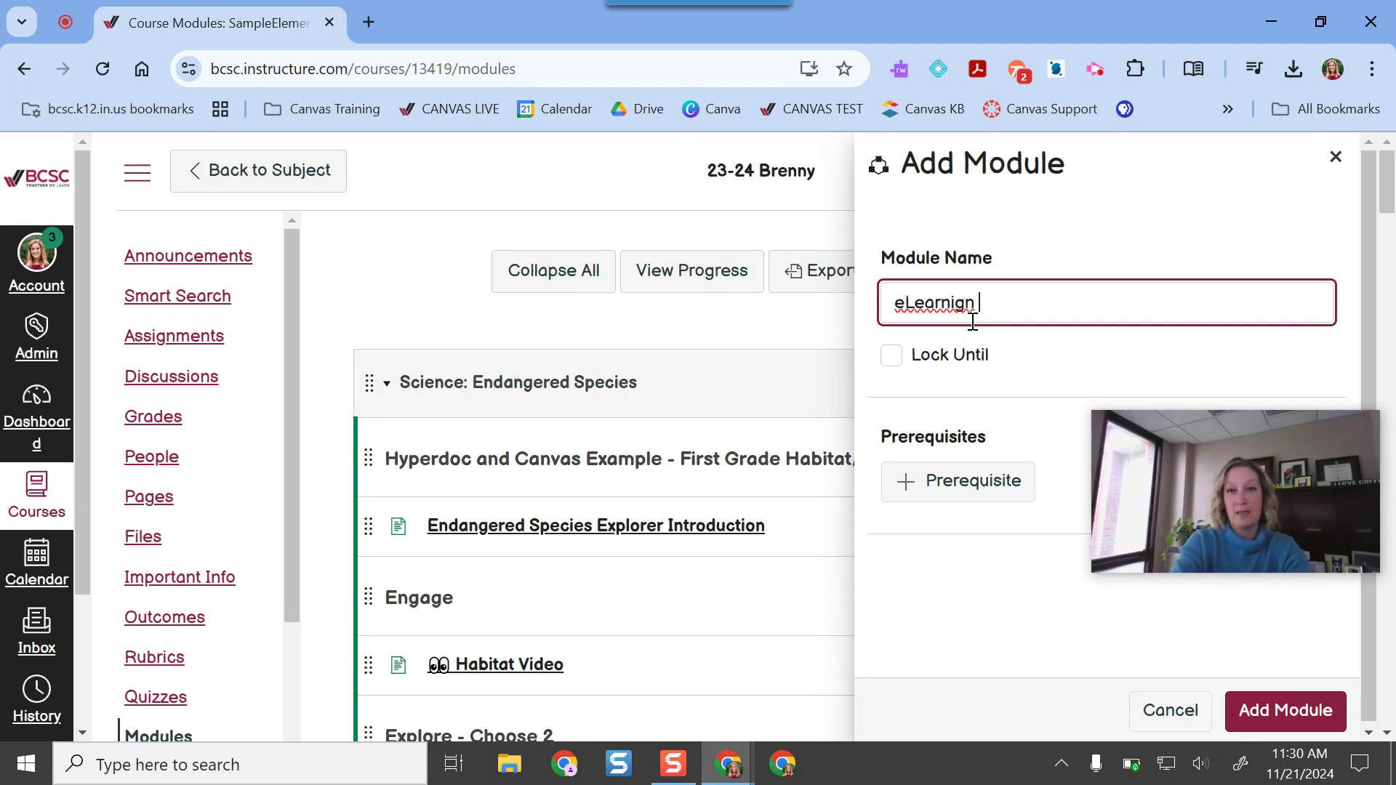
type(" Lessons")
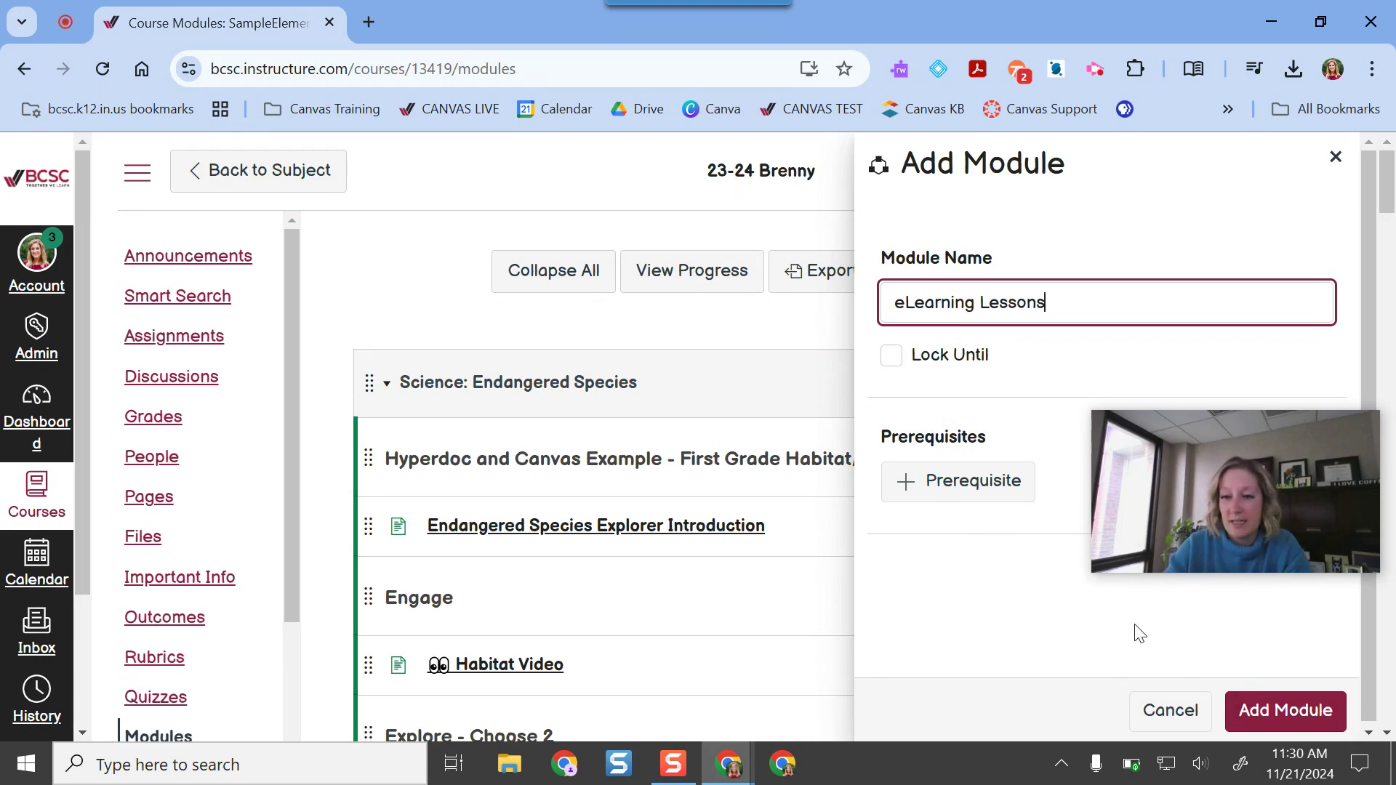
left_click(1285, 710)
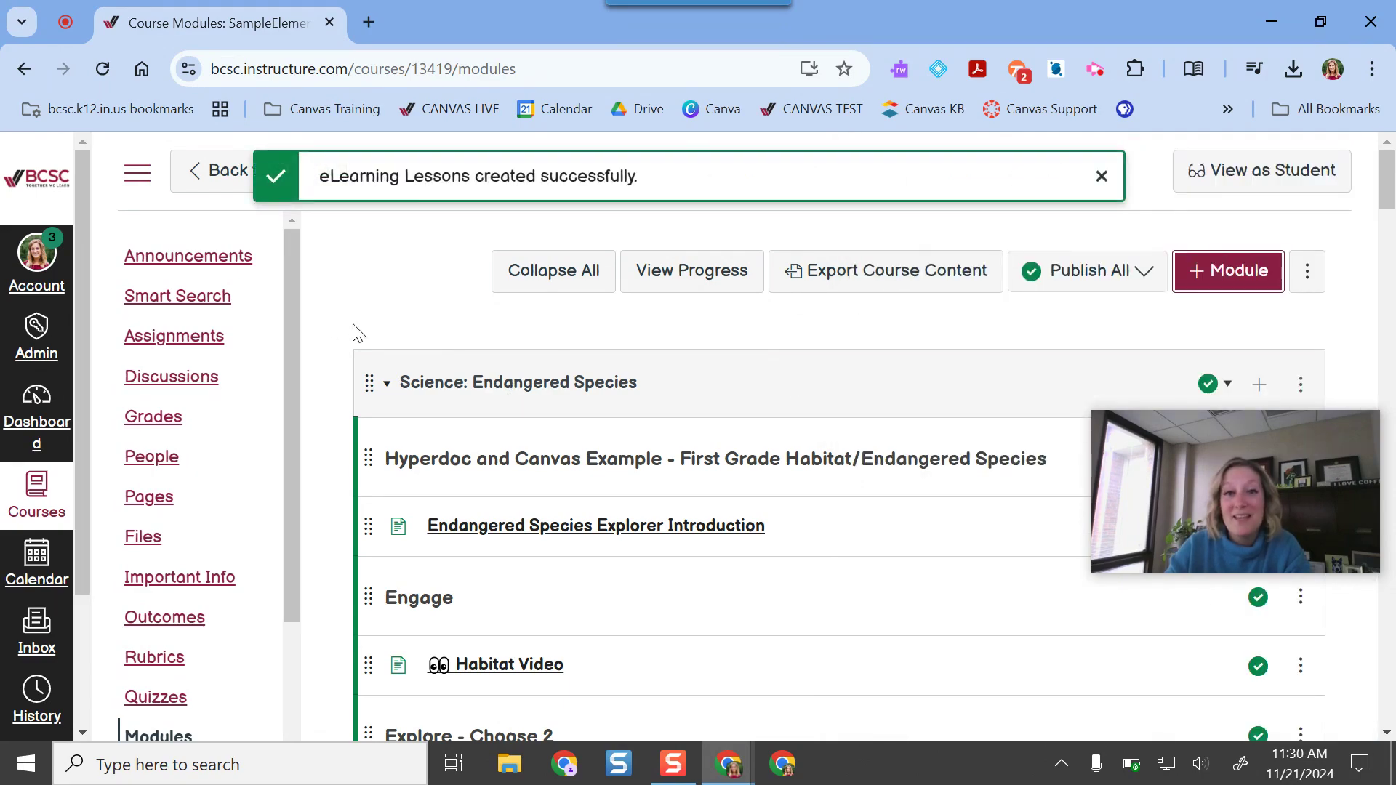
Collapse the expanded modules Science: Endangered Species, Helpful Resources, Introduction, Instructor Module (Do Not Publish) and Sample Introduction Module.
left_click(389, 386)
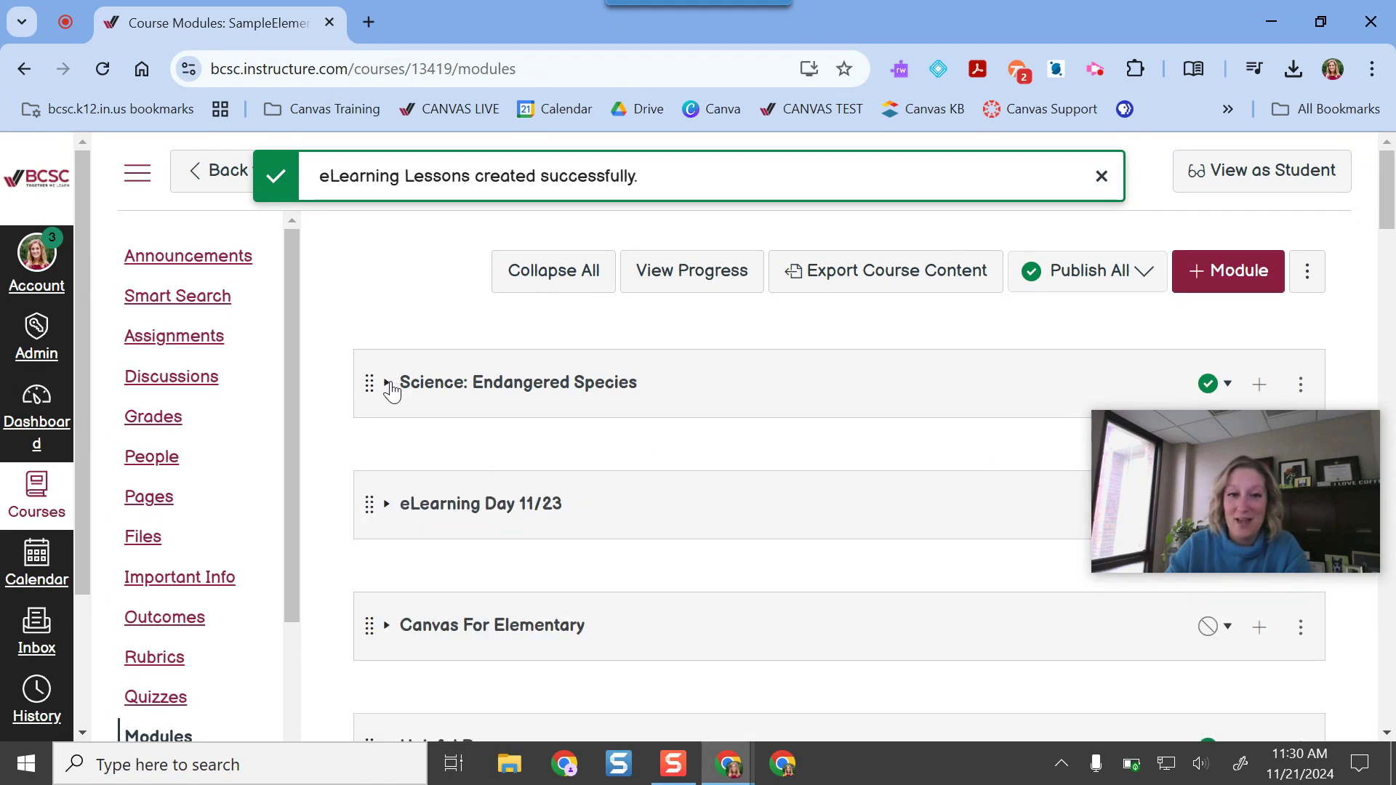
scroll(395, 382, "down", 2)
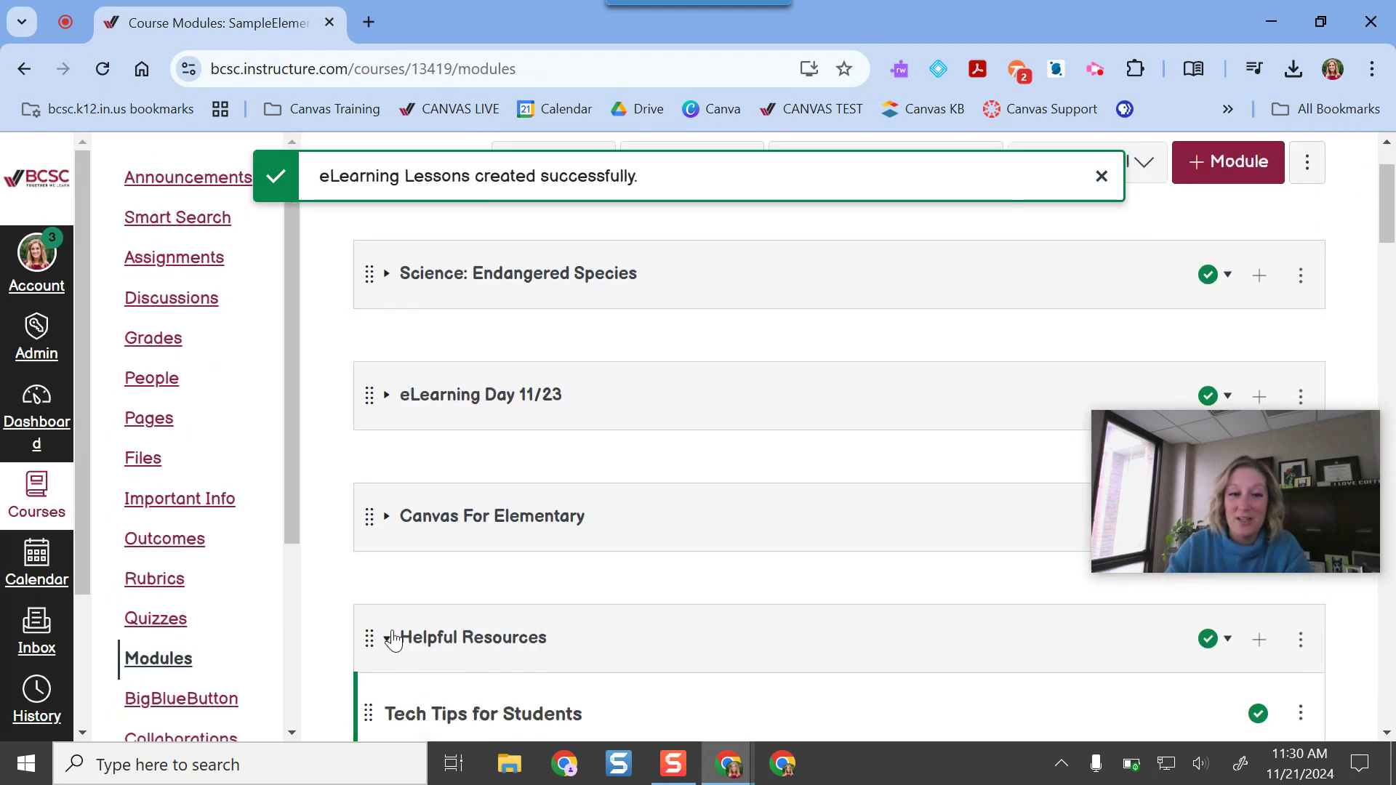
left_click(389, 638)
scroll(468, 354, "down", 4)
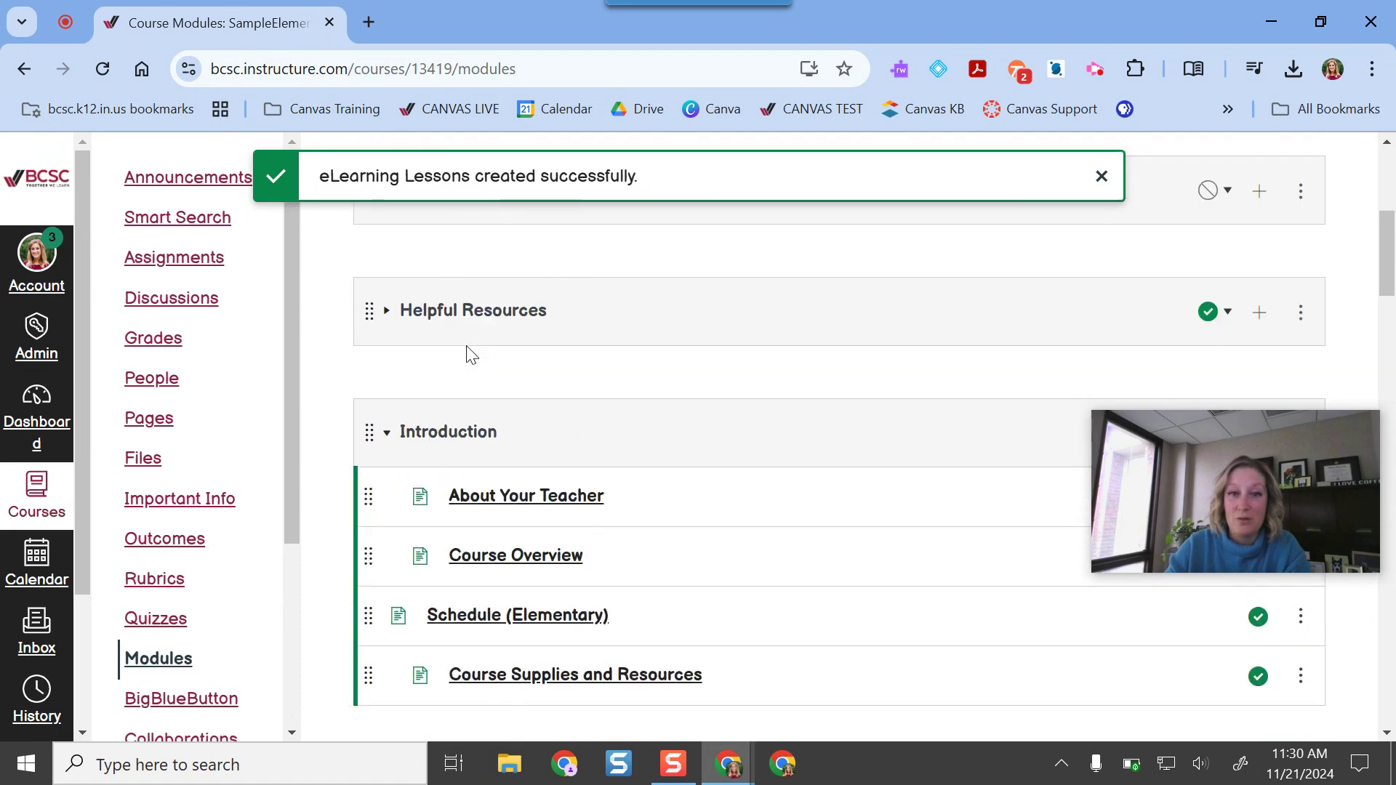
scroll(469, 354, "down", 1)
left_click(389, 326)
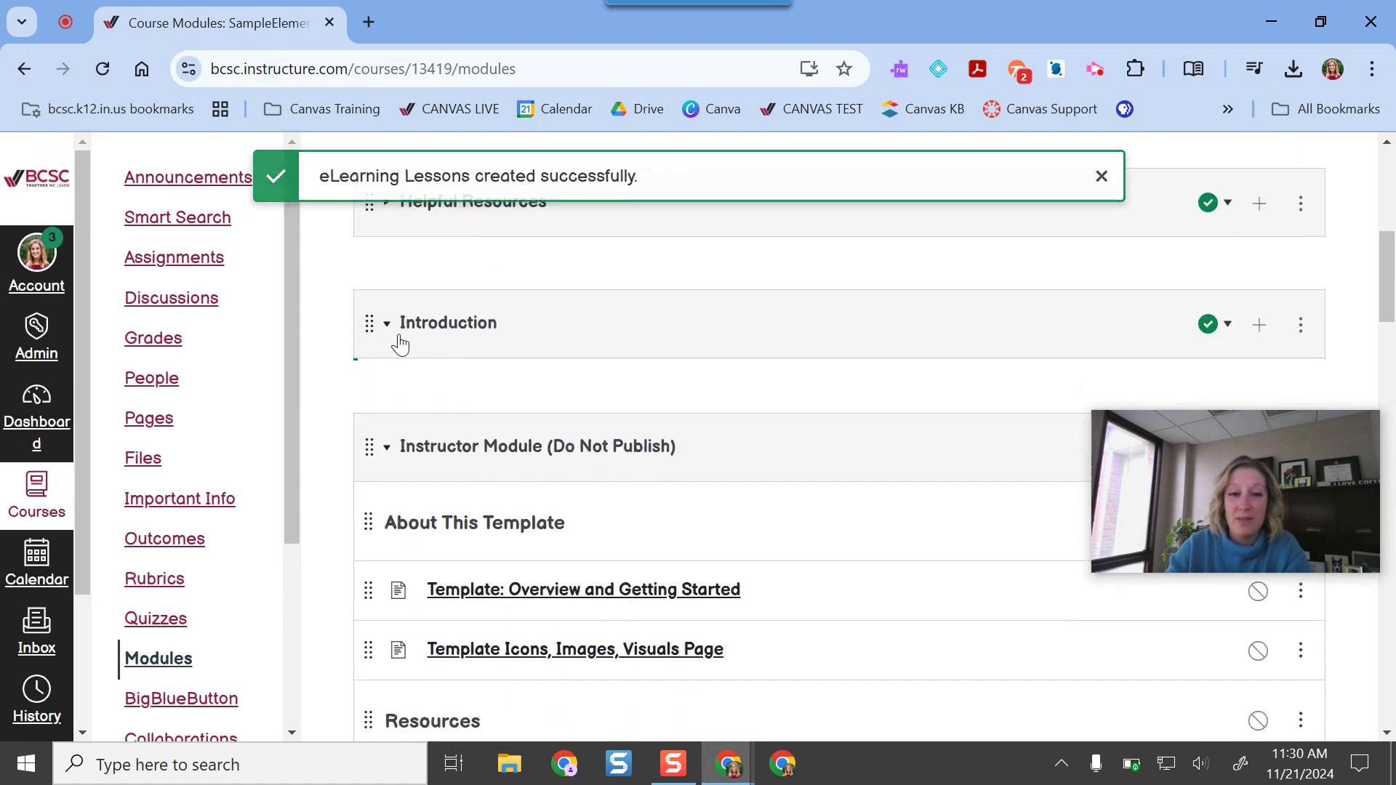
left_click(389, 447)
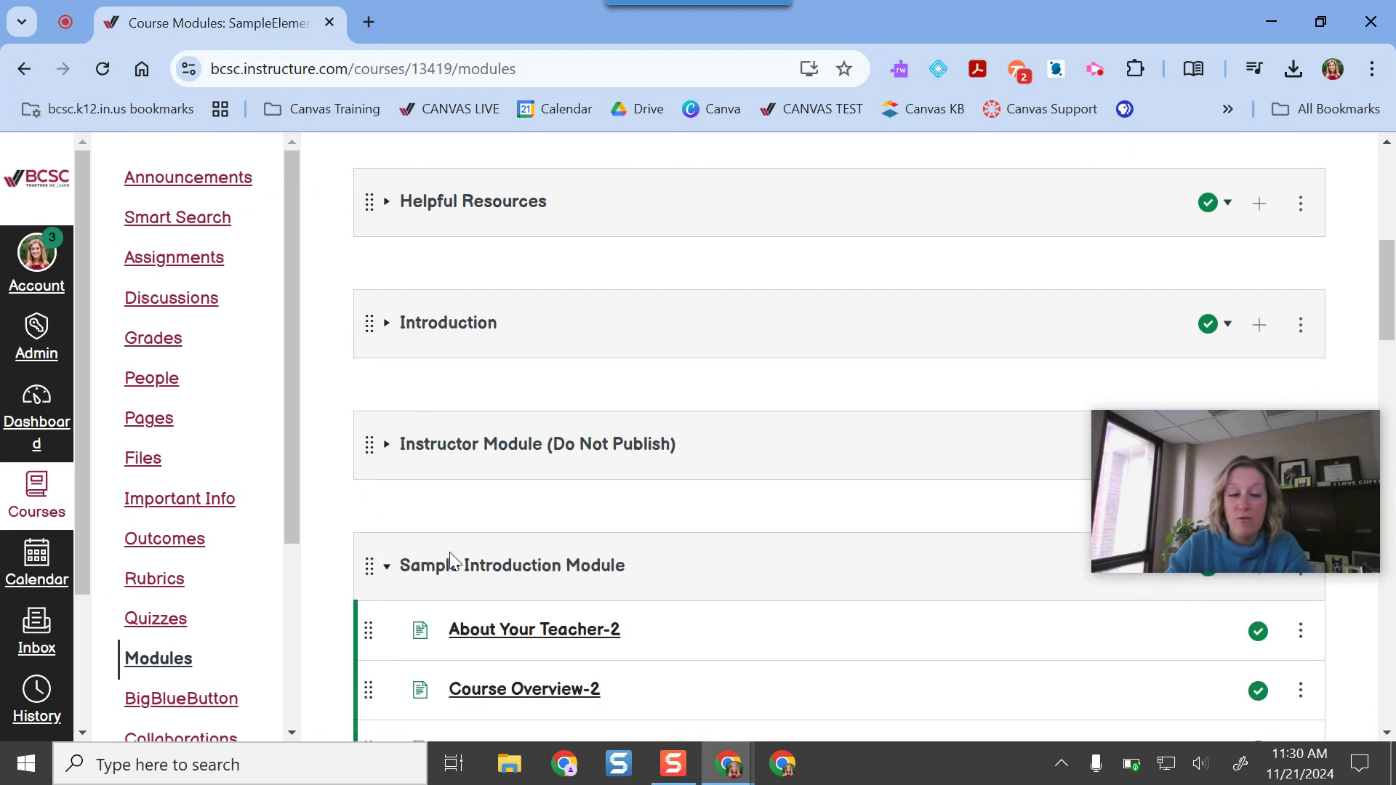
left_click(384, 571)
Collapse Helpful Resources for Students and the Sample Module Template, and move the eLearning Lessons module to first place in the module list.
scroll(424, 469, "down", 2)
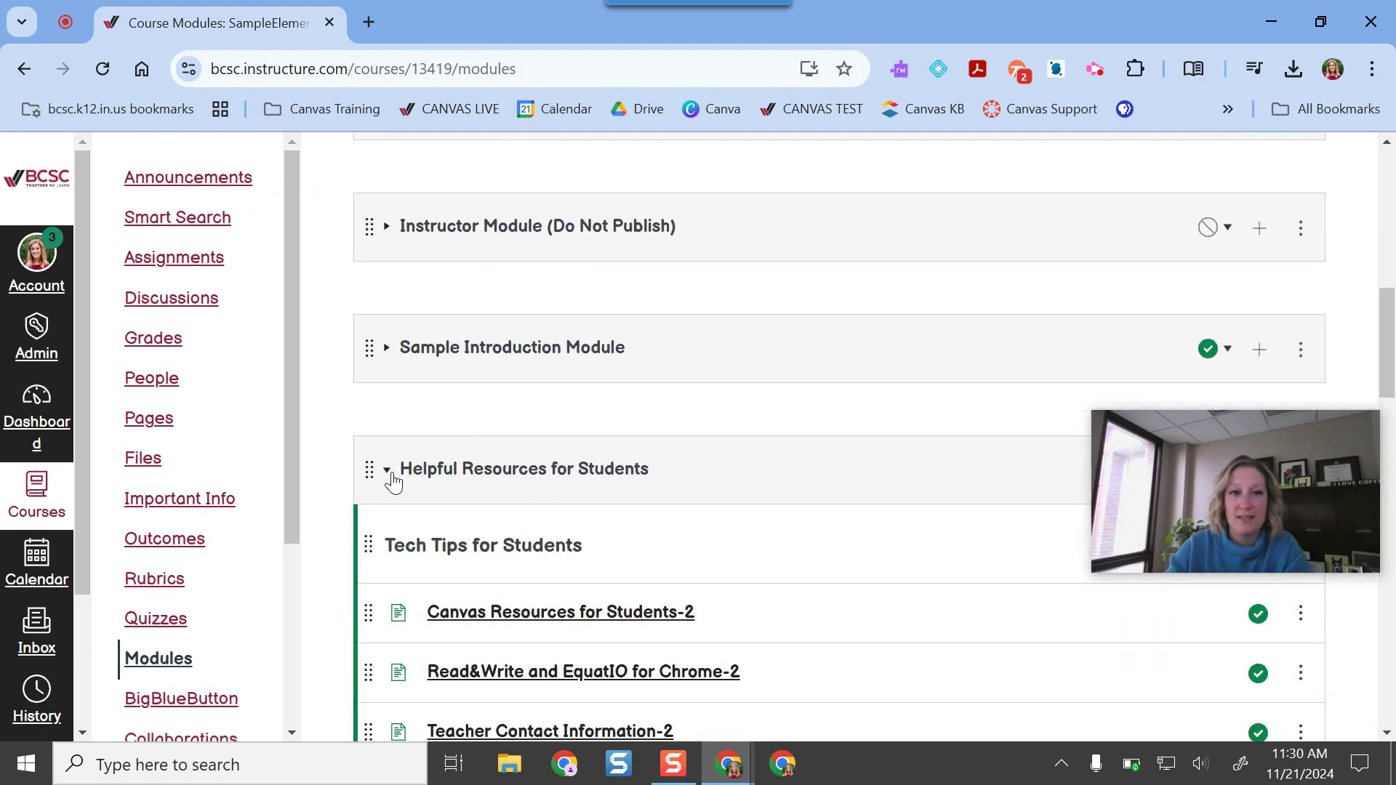
left_click(389, 470)
scroll(407, 454, "down", 1)
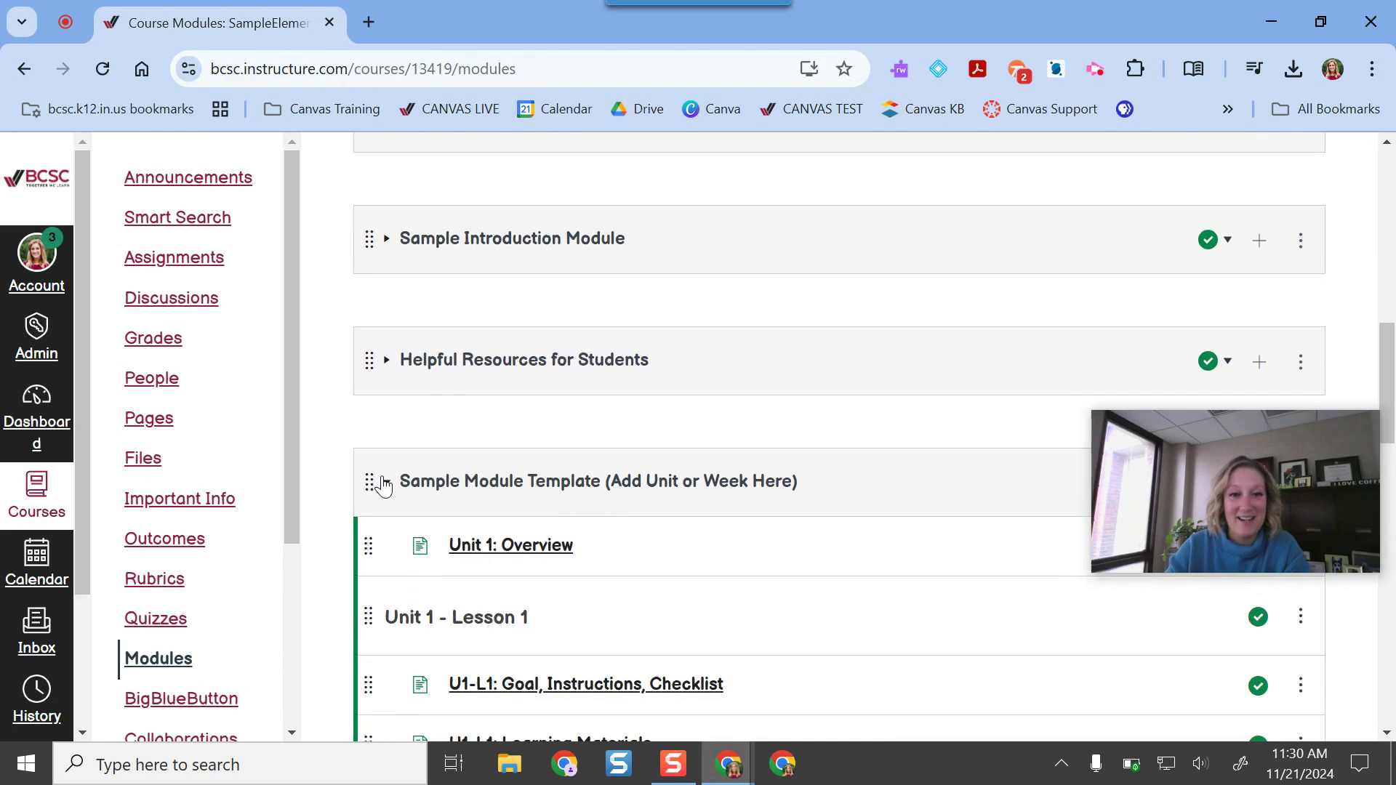
left_click(384, 483)
scroll(436, 460, "down", 1)
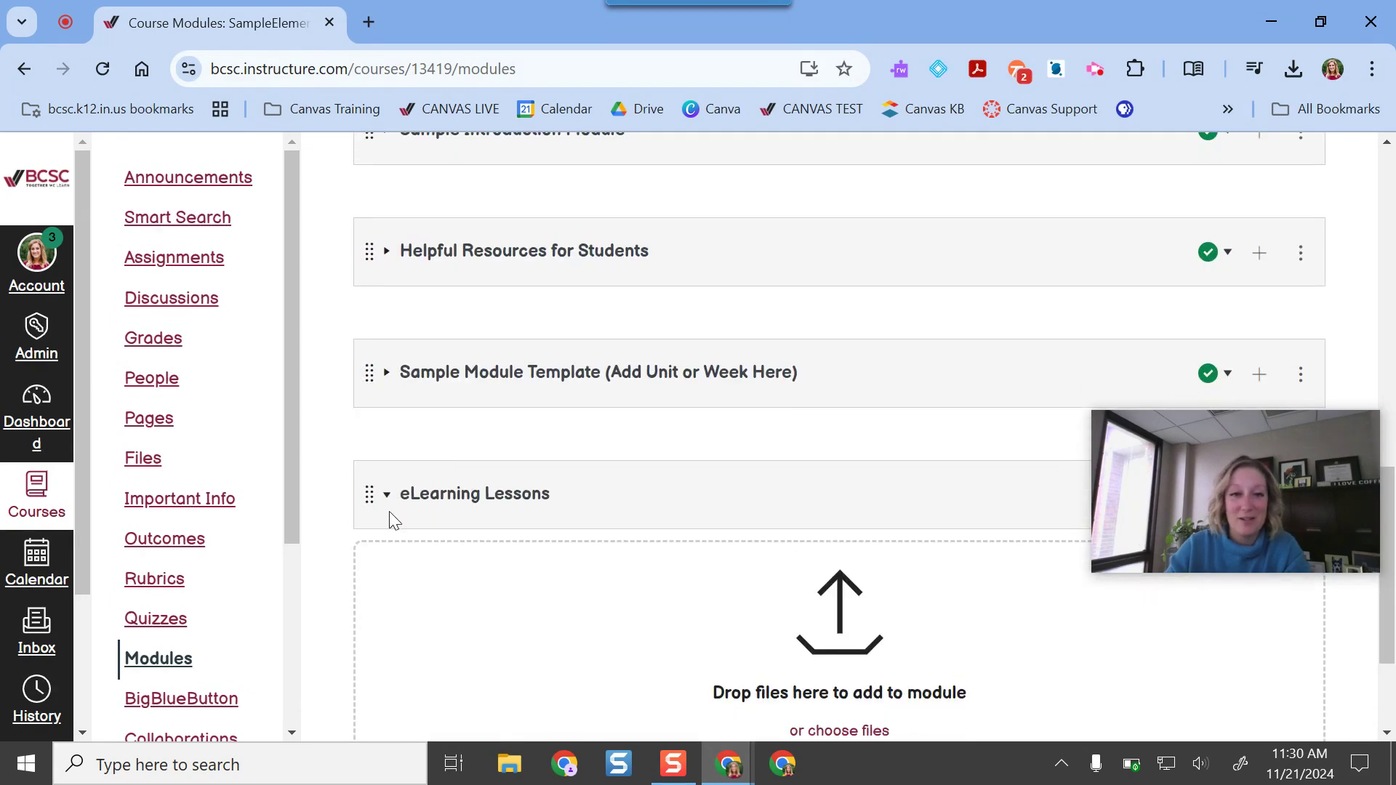
left_click_drag(365, 496, 427, 378)
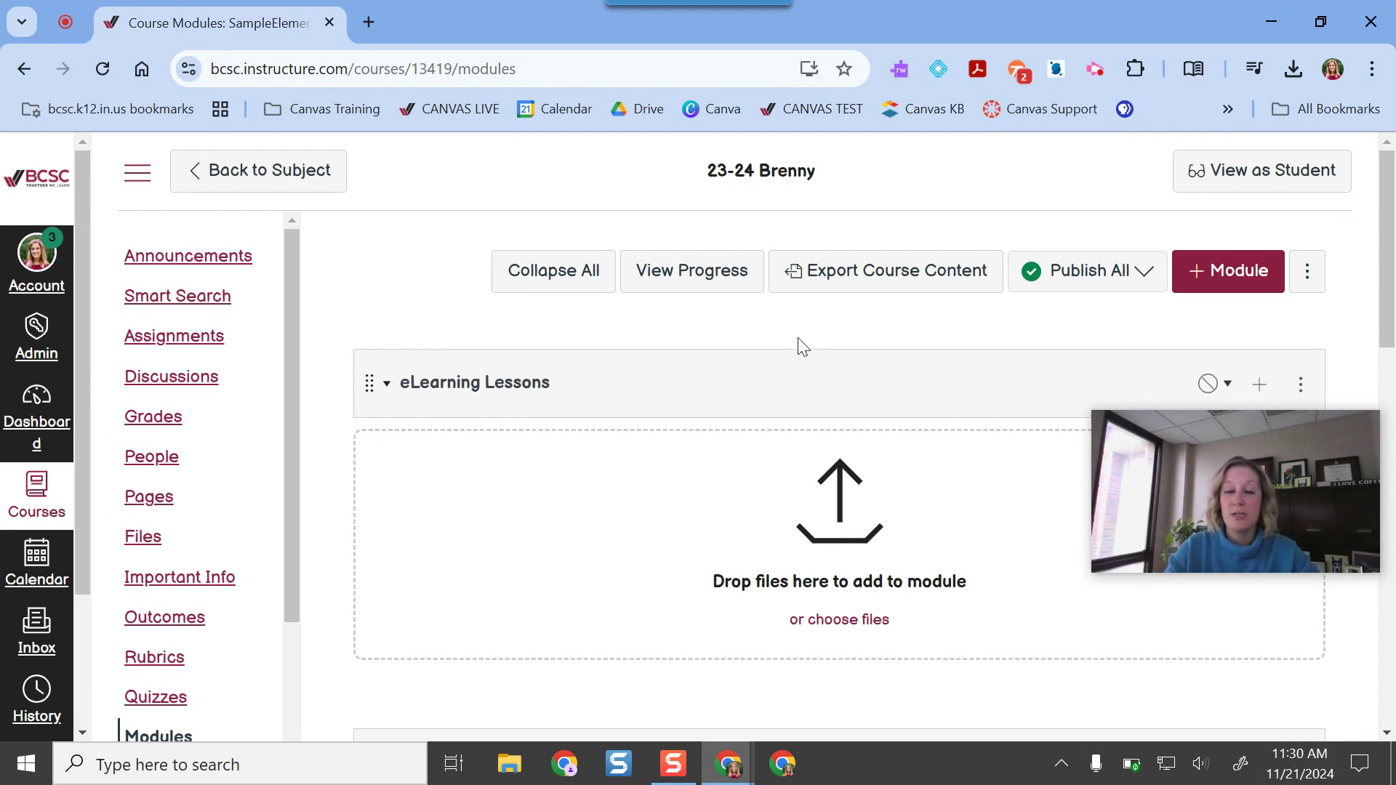
left_click_drag(1278, 561, 1288, 195)
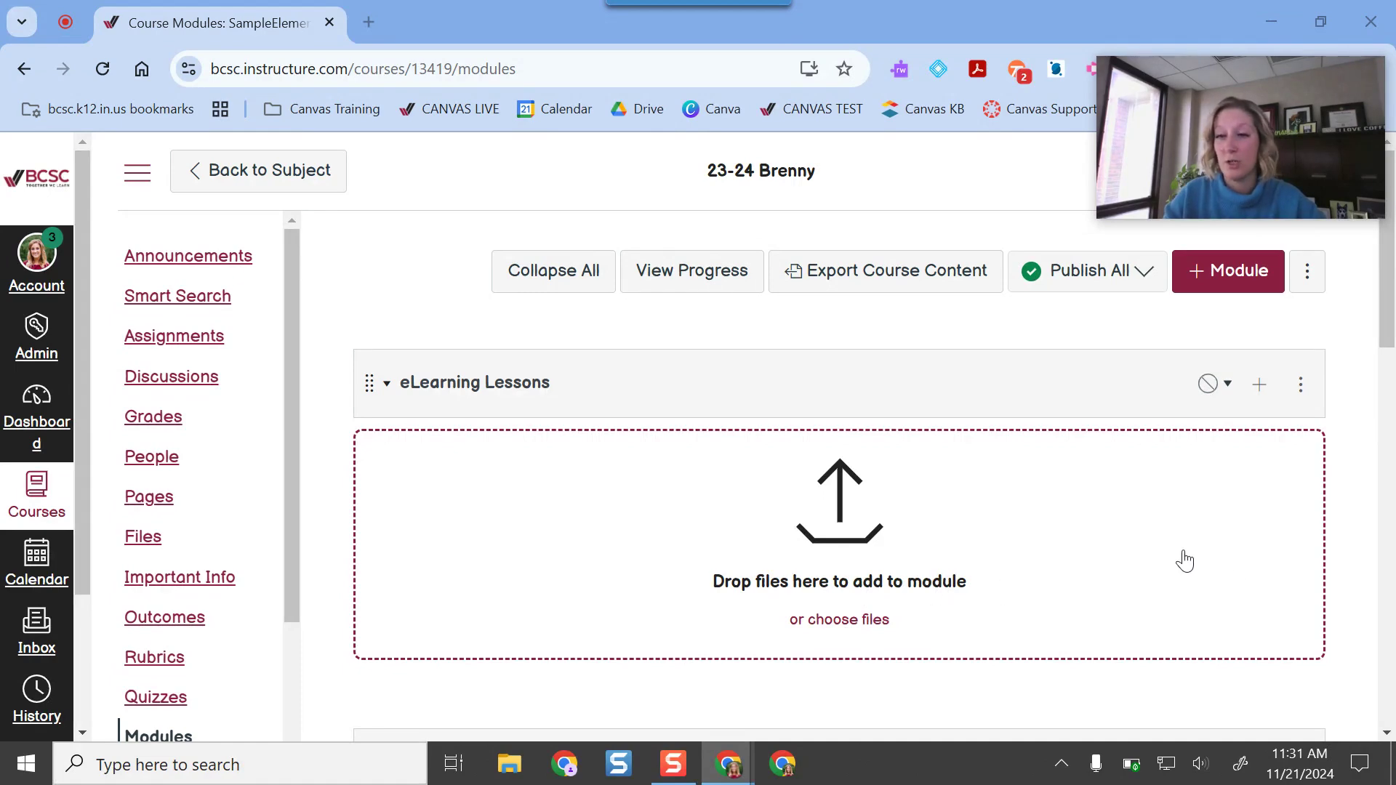
Create a new page named eLearning Information as an item in the eLearning Lessons module.
left_click(1260, 388)
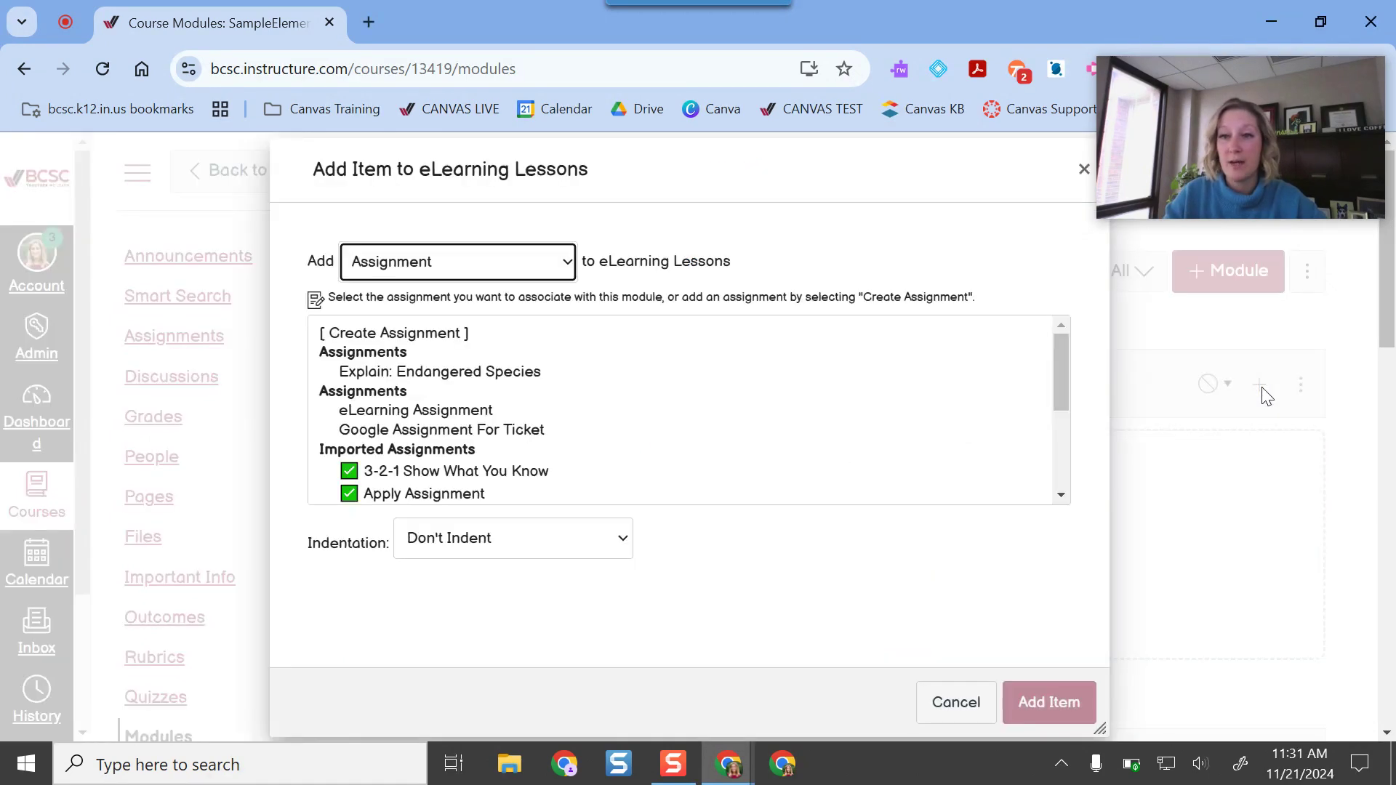
left_click(465, 275)
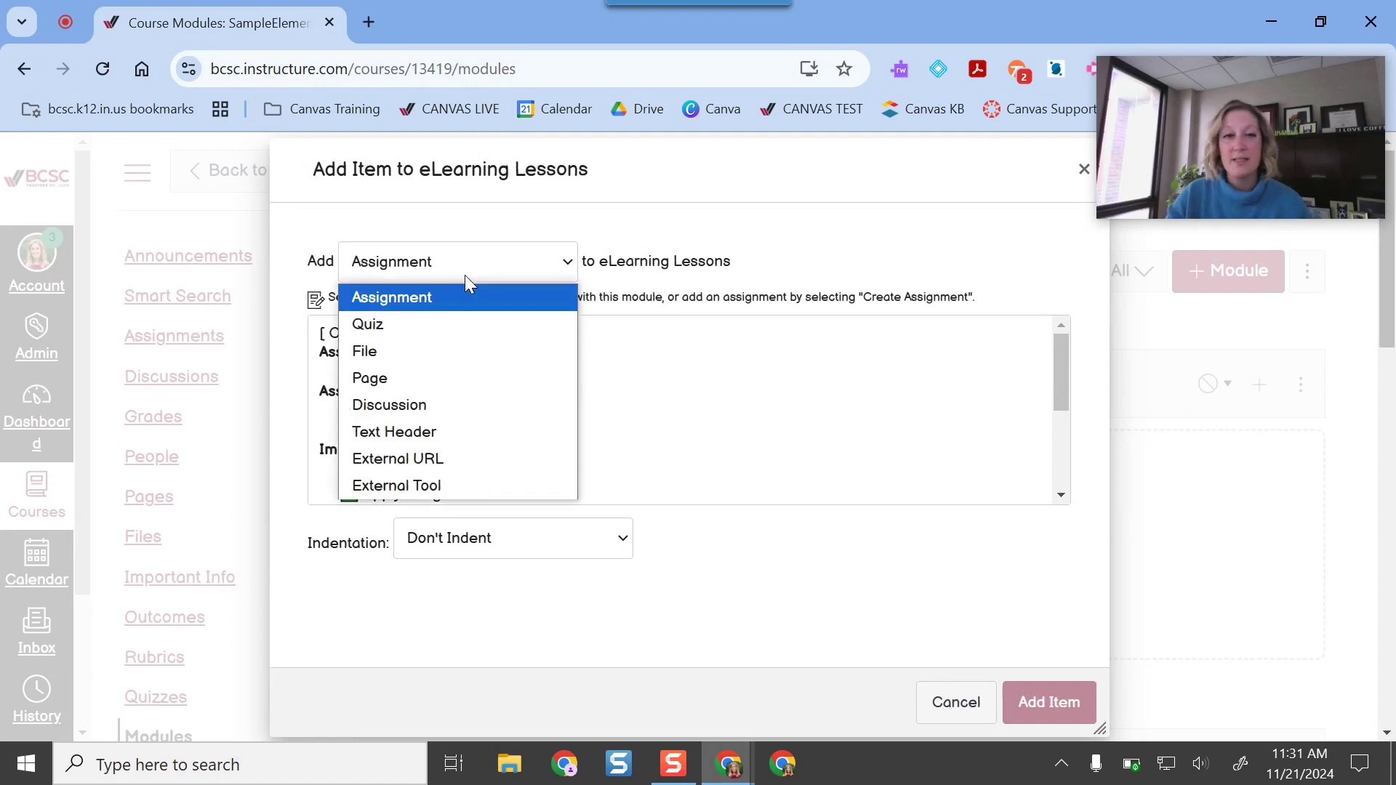
left_click(414, 376)
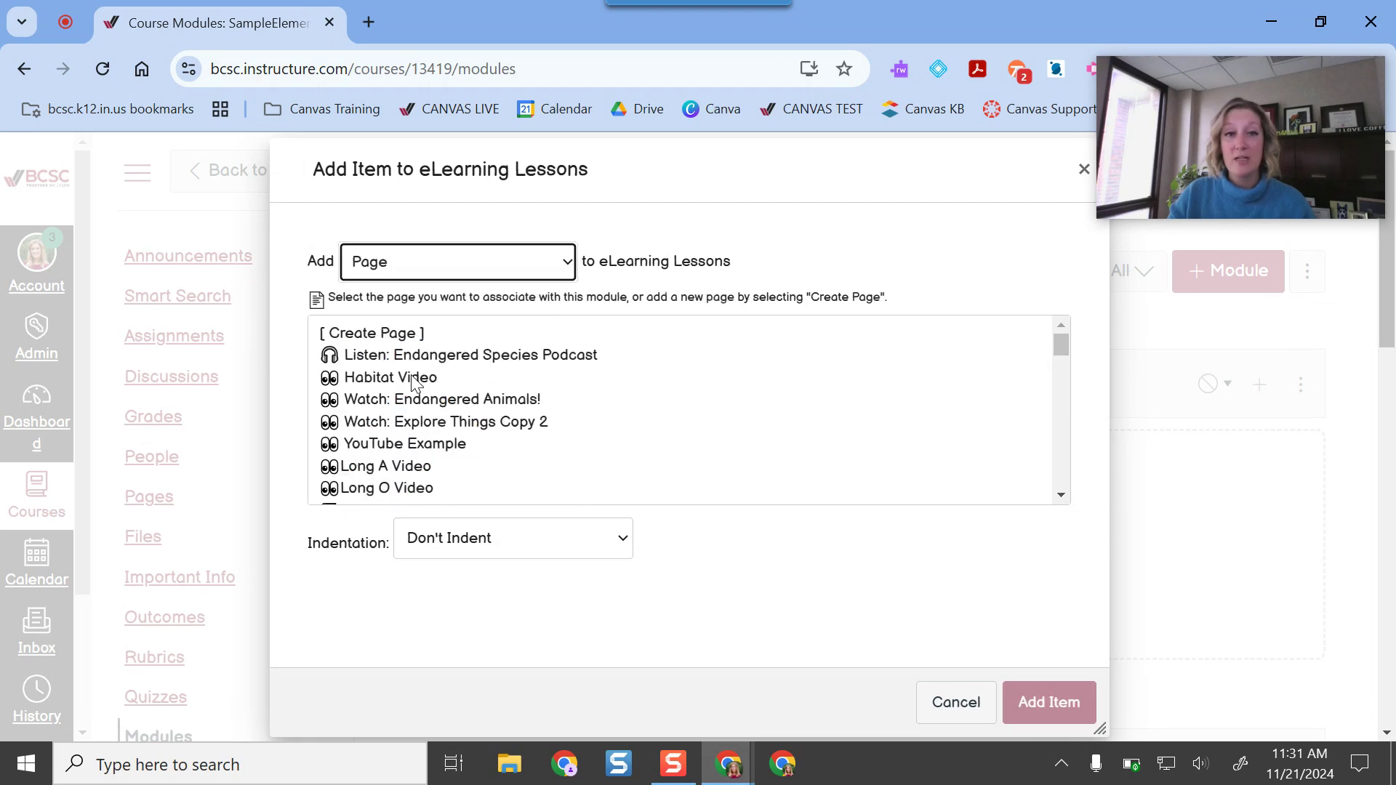
scroll(424, 357, "down", 5)
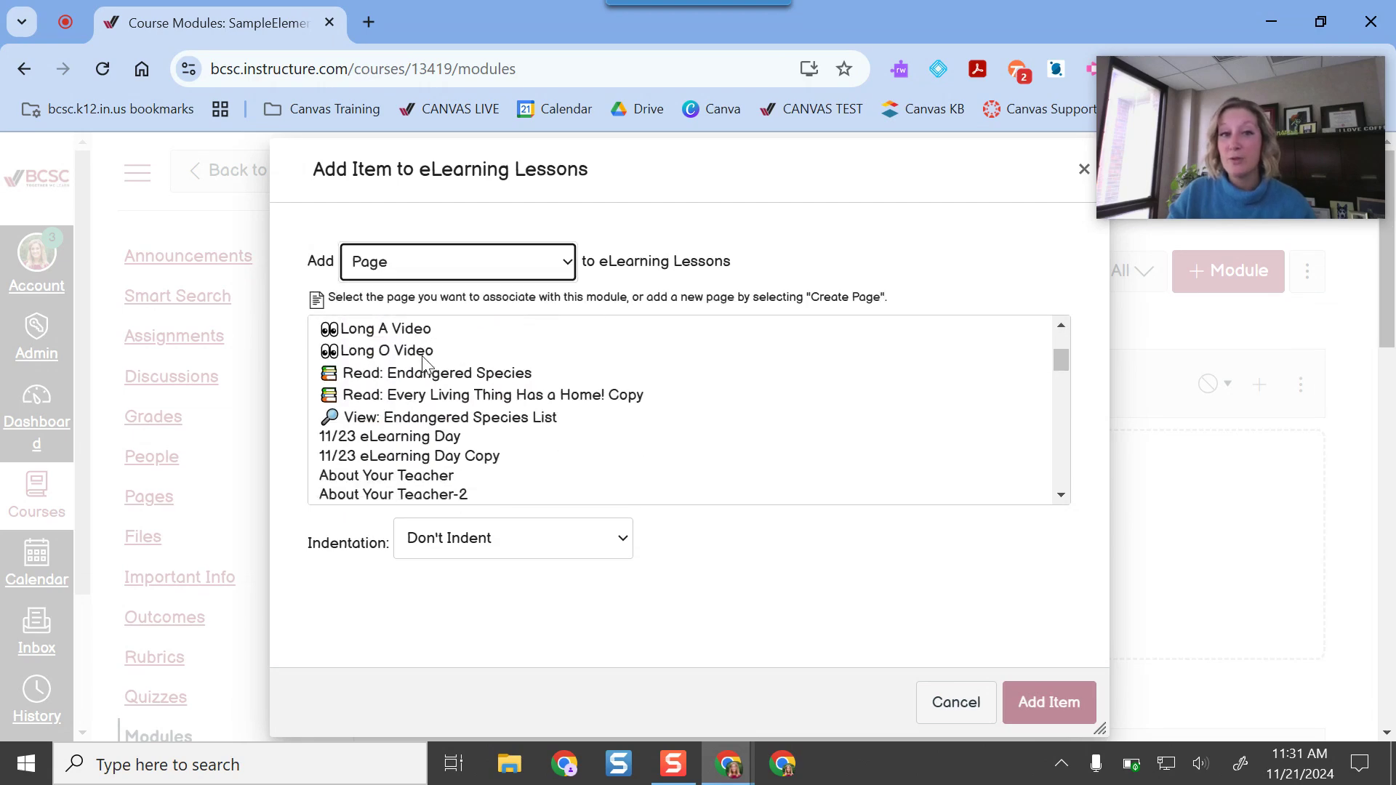
left_click(391, 362)
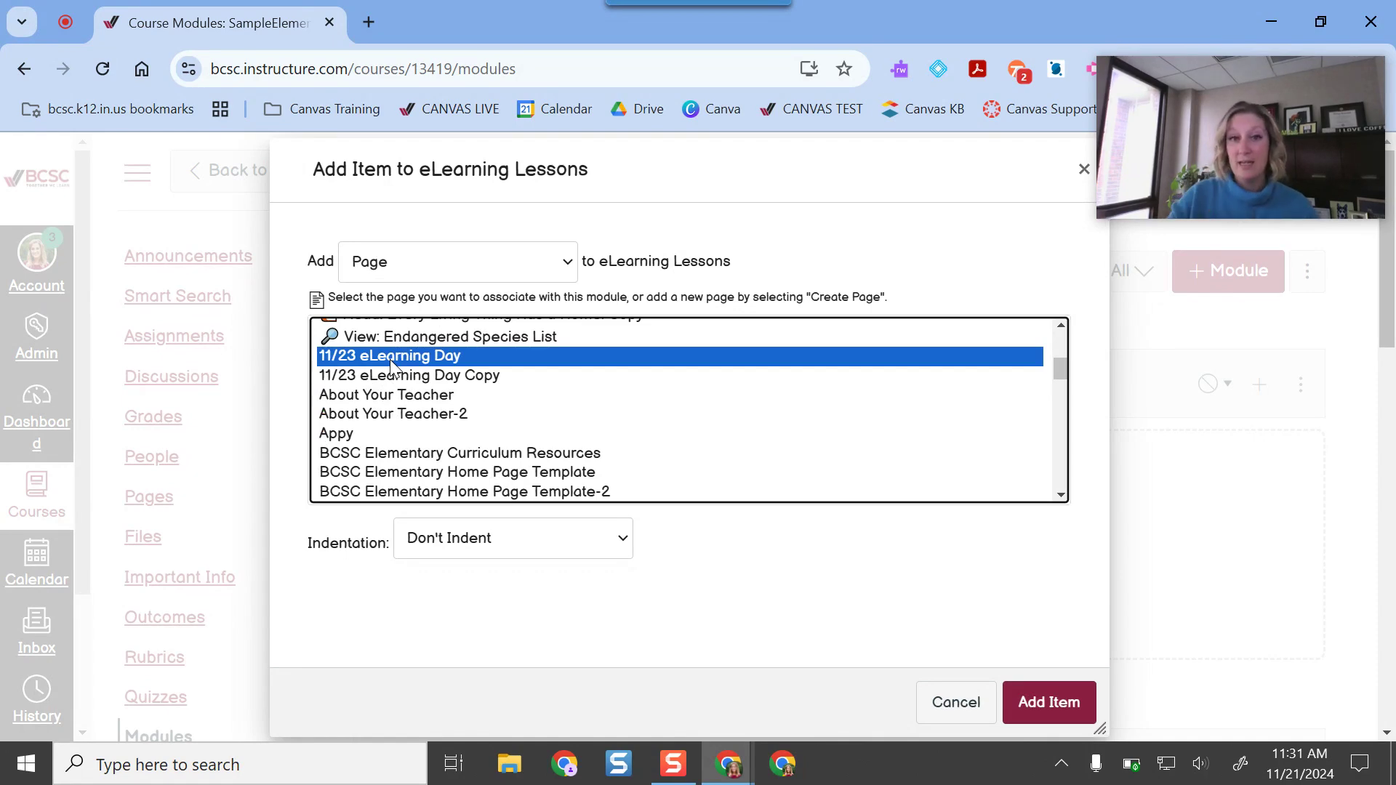
scroll(592, 438, "up", 5)
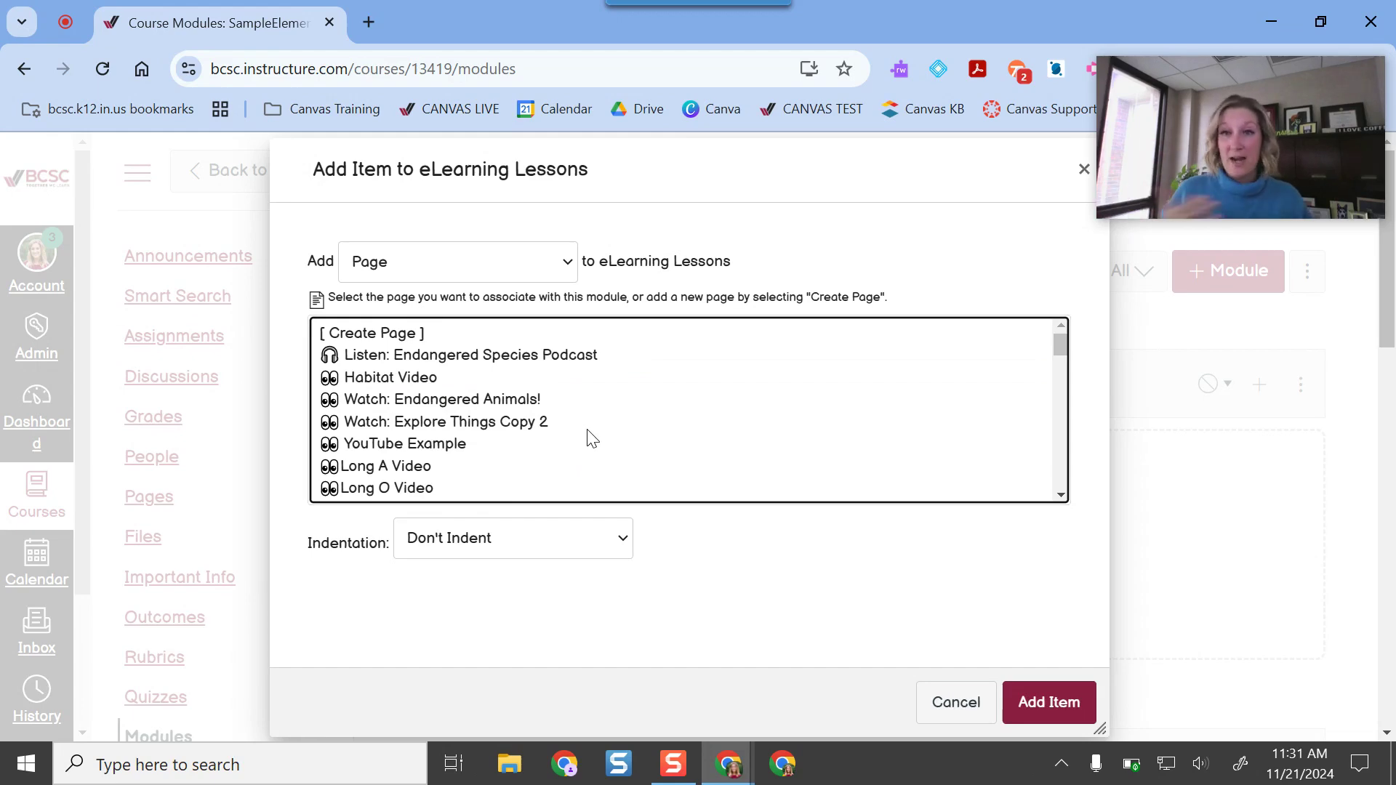
left_click(377, 333)
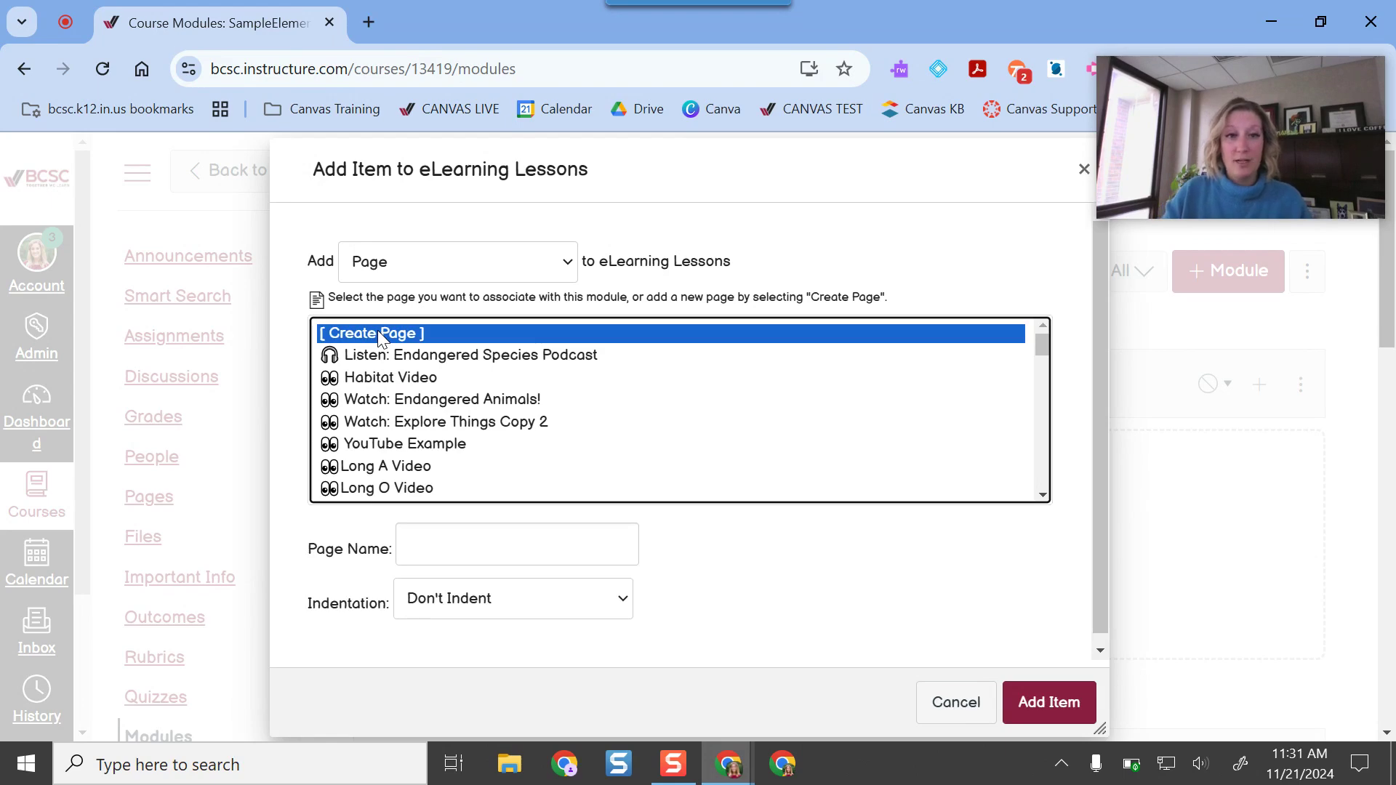
left_click(464, 539)
type("eLearning Information")
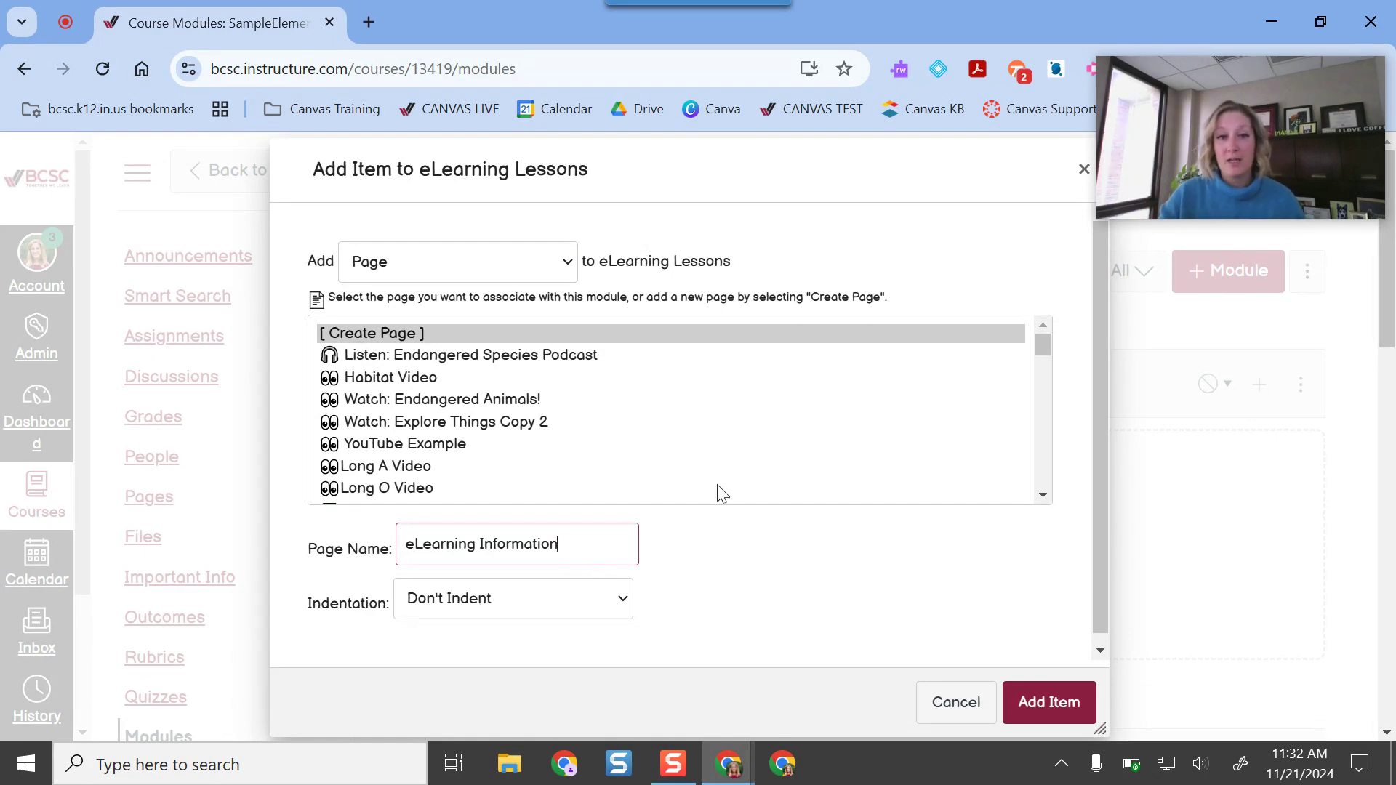
left_click(1038, 705)
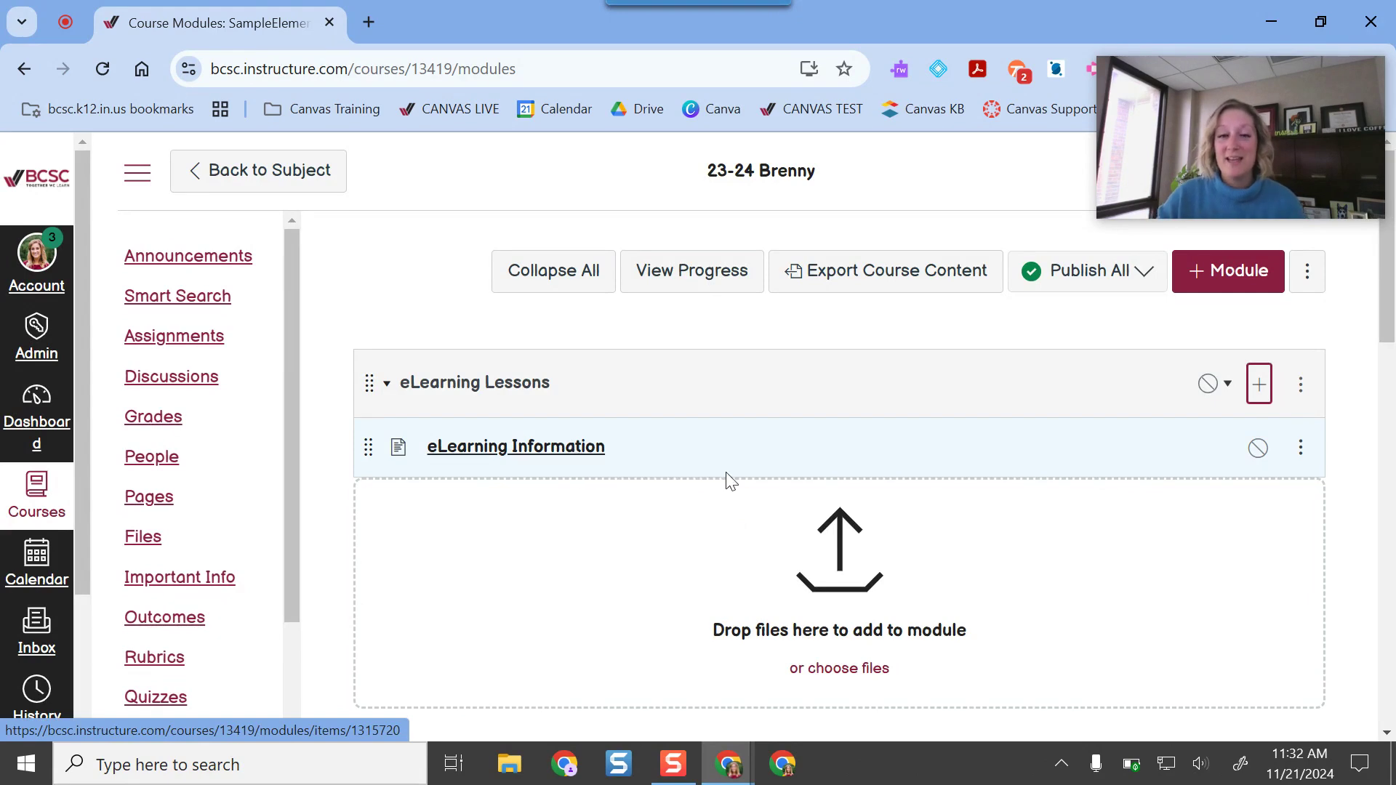
left_click(599, 459)
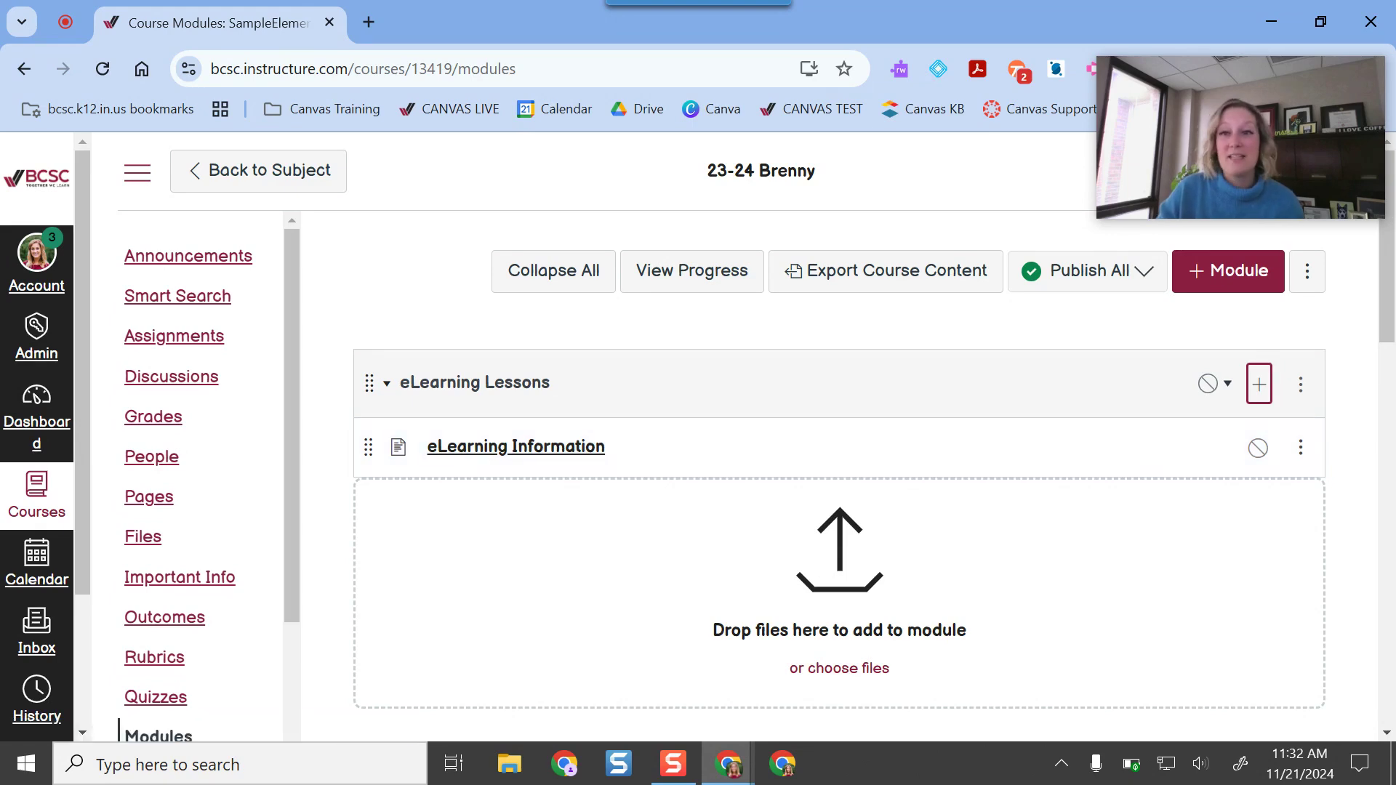
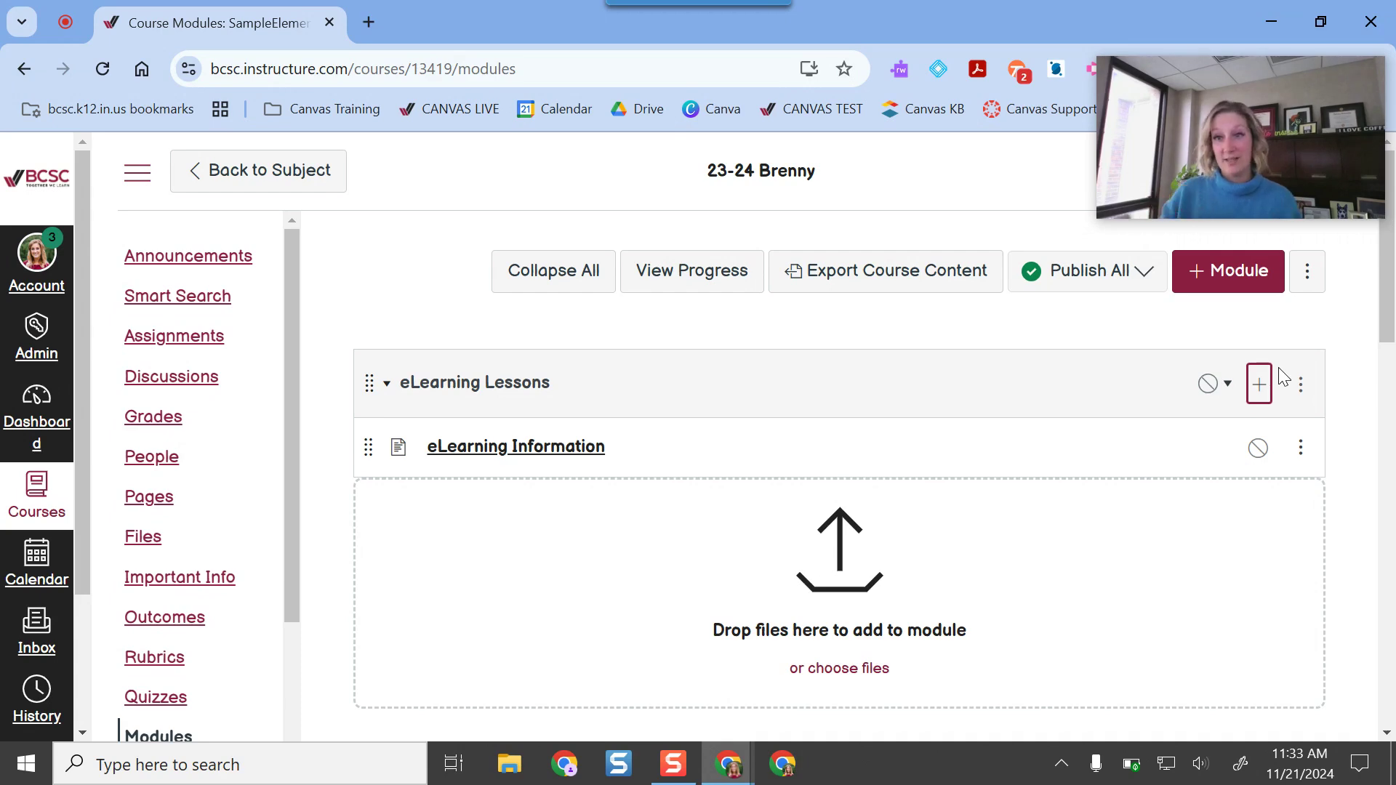
Create a new assignment named Mesopotamia Reflection in the eLearning Lessons module, indented 2 levels.
left_click(1259, 384)
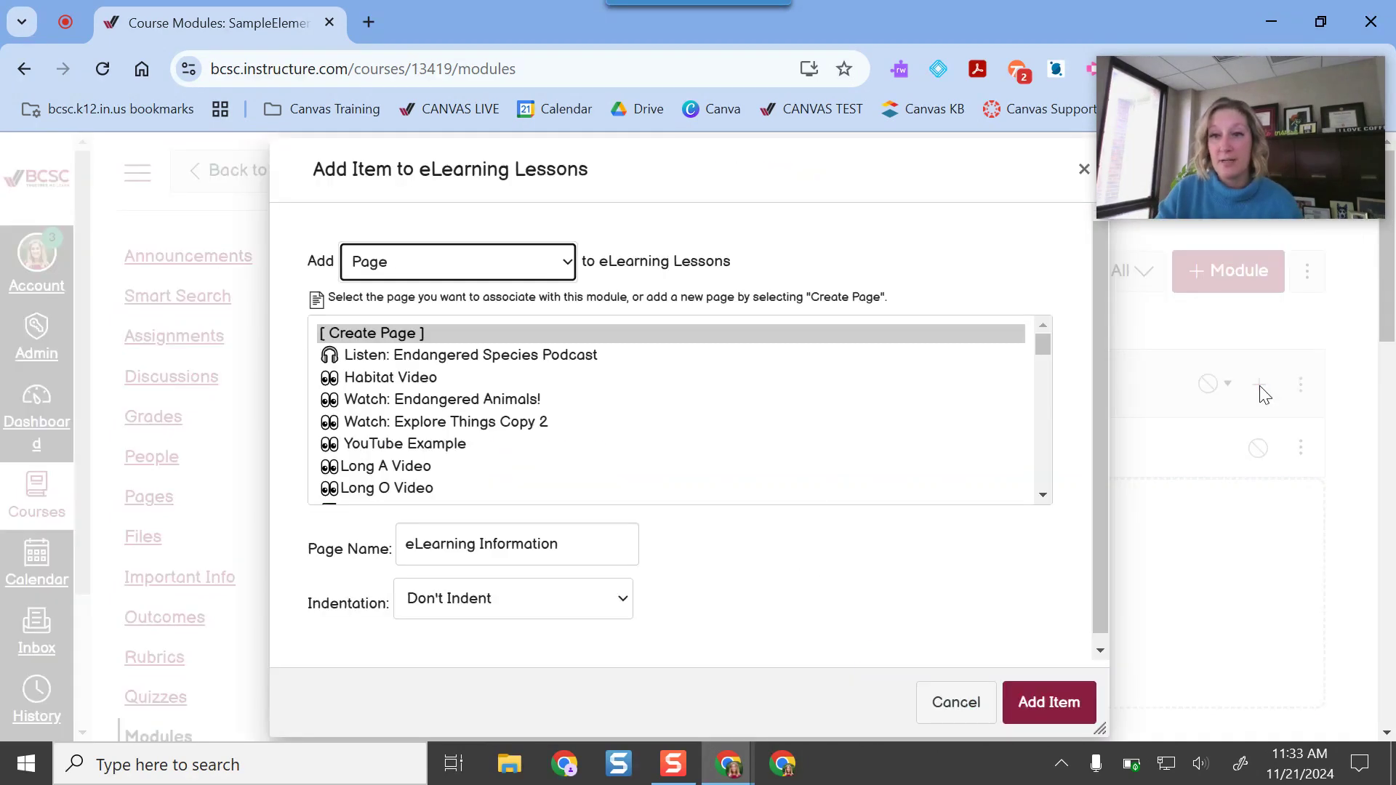
left_click(527, 266)
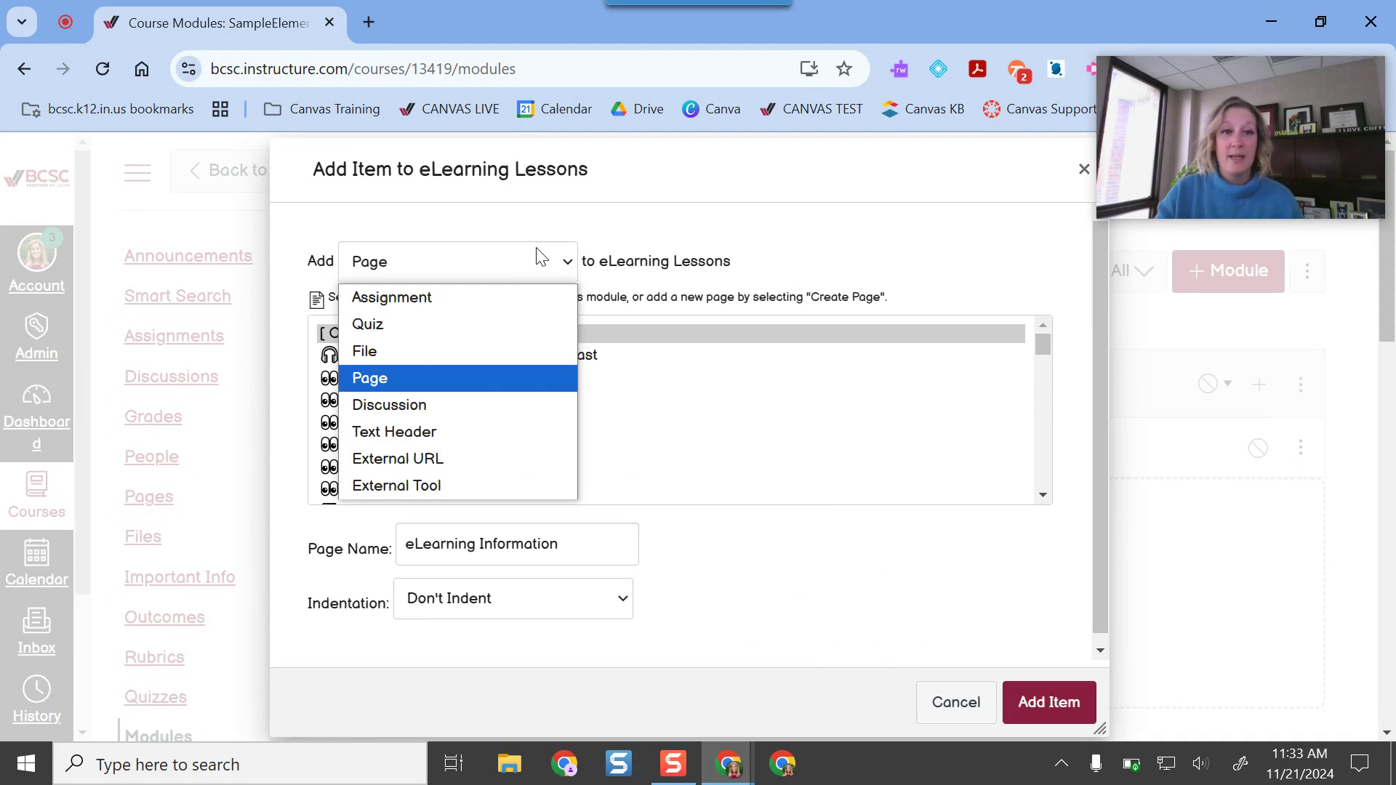
left_click(408, 300)
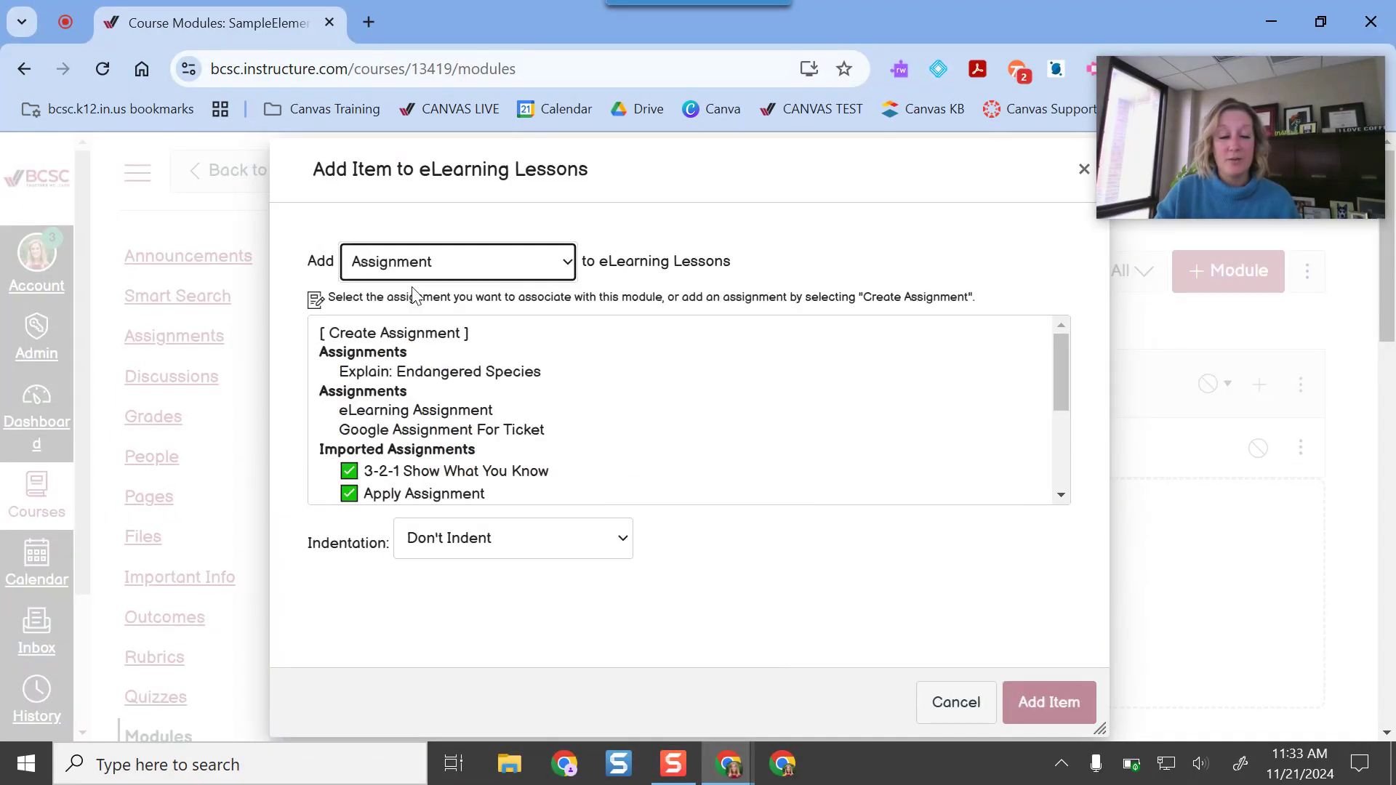
left_click(496, 430)
left_click(477, 410)
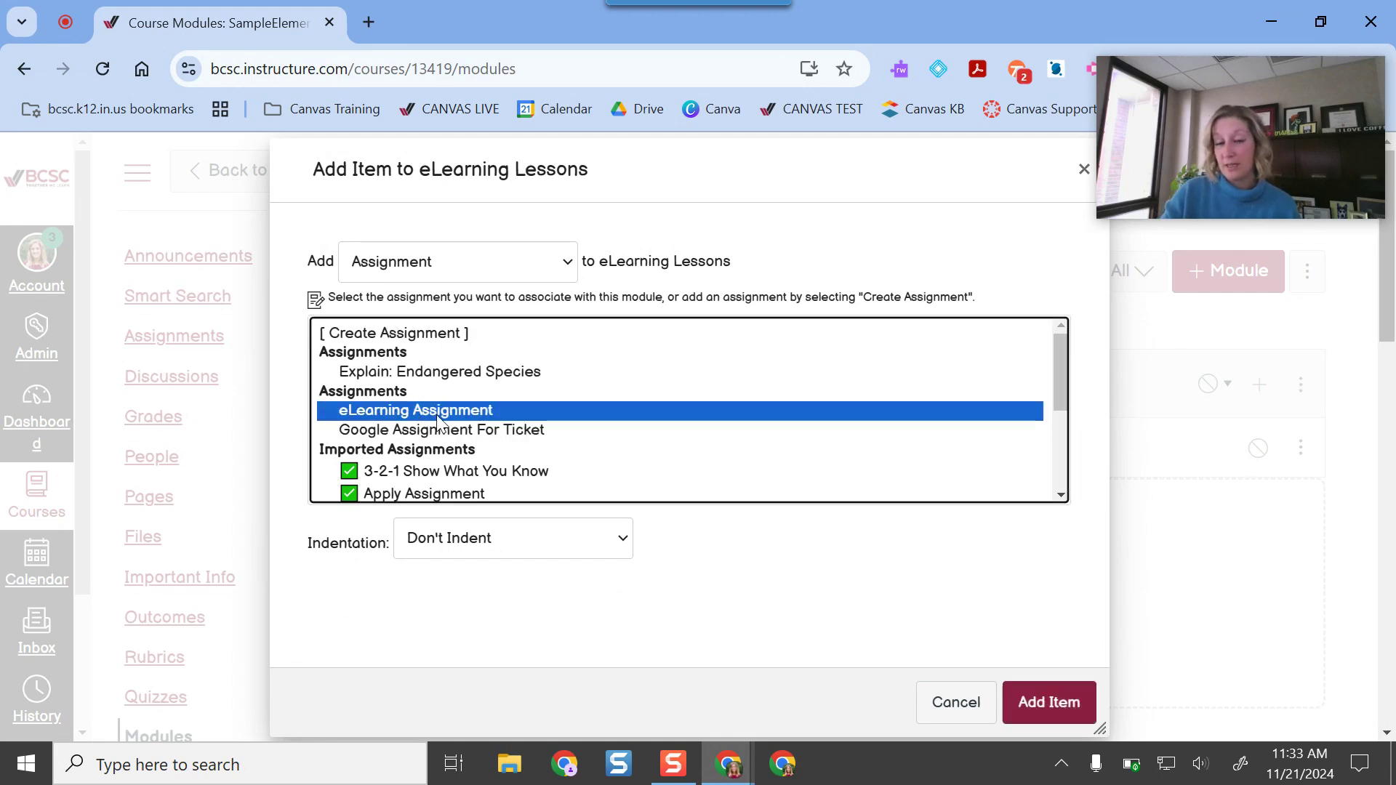
left_click(439, 334)
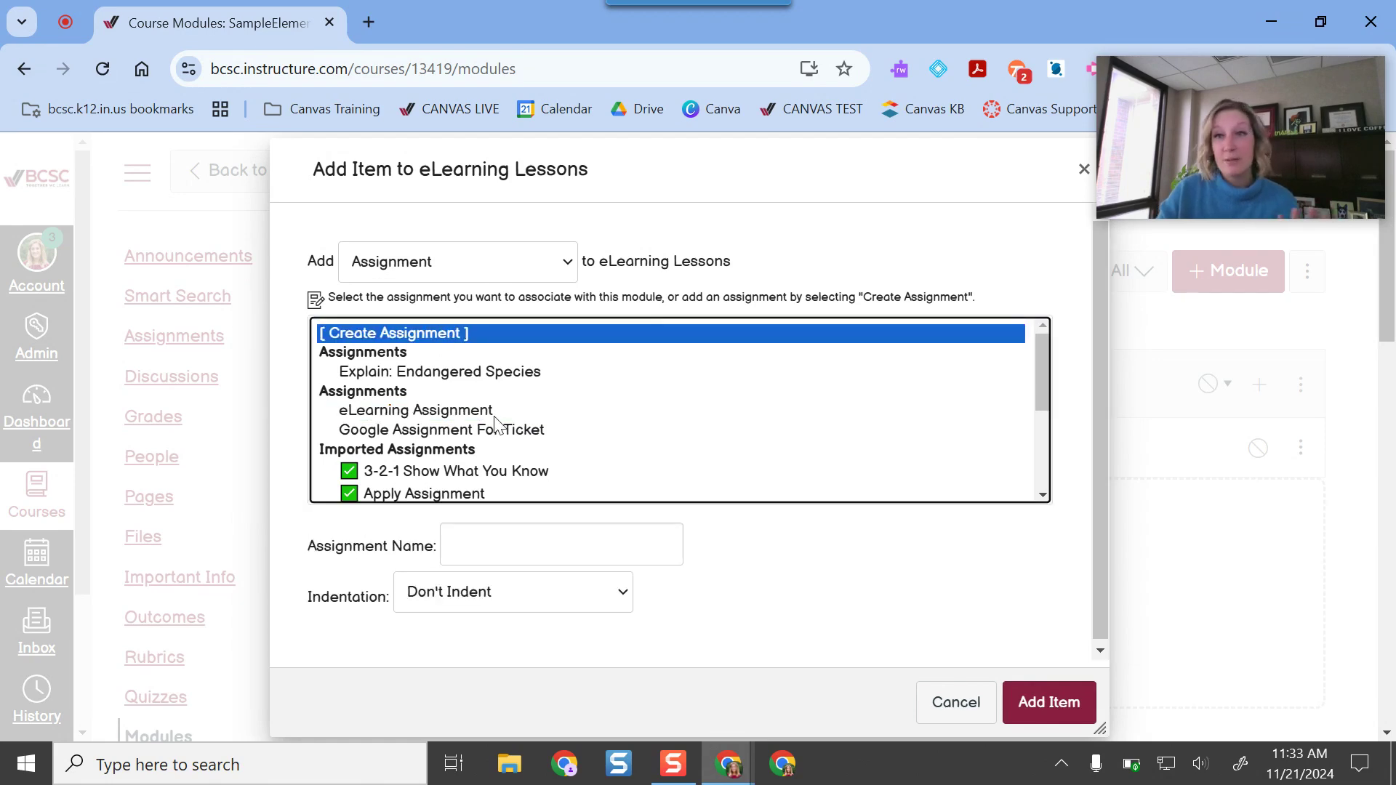
left_click(491, 546)
type("Mesopotamia Reflection")
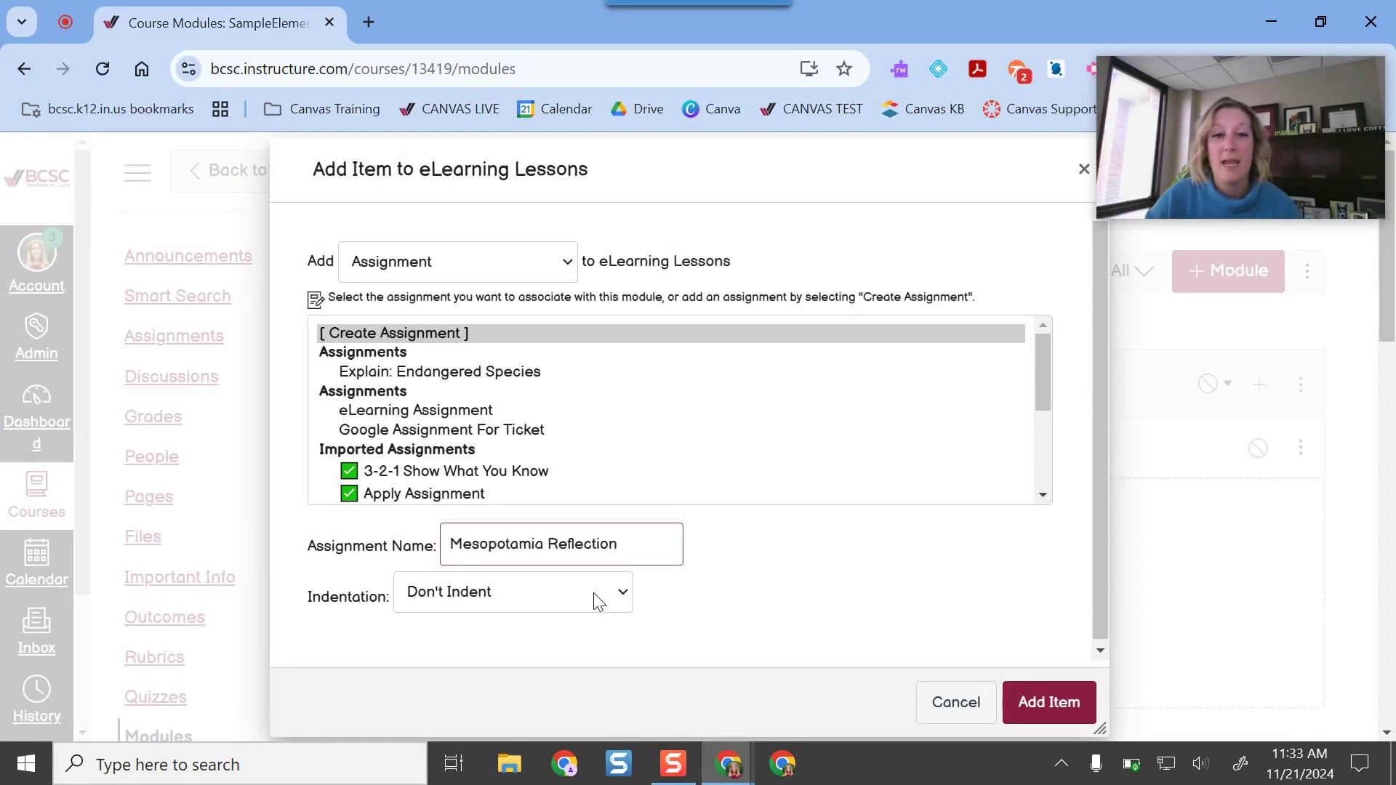
left_click(566, 594)
left_click(524, 679)
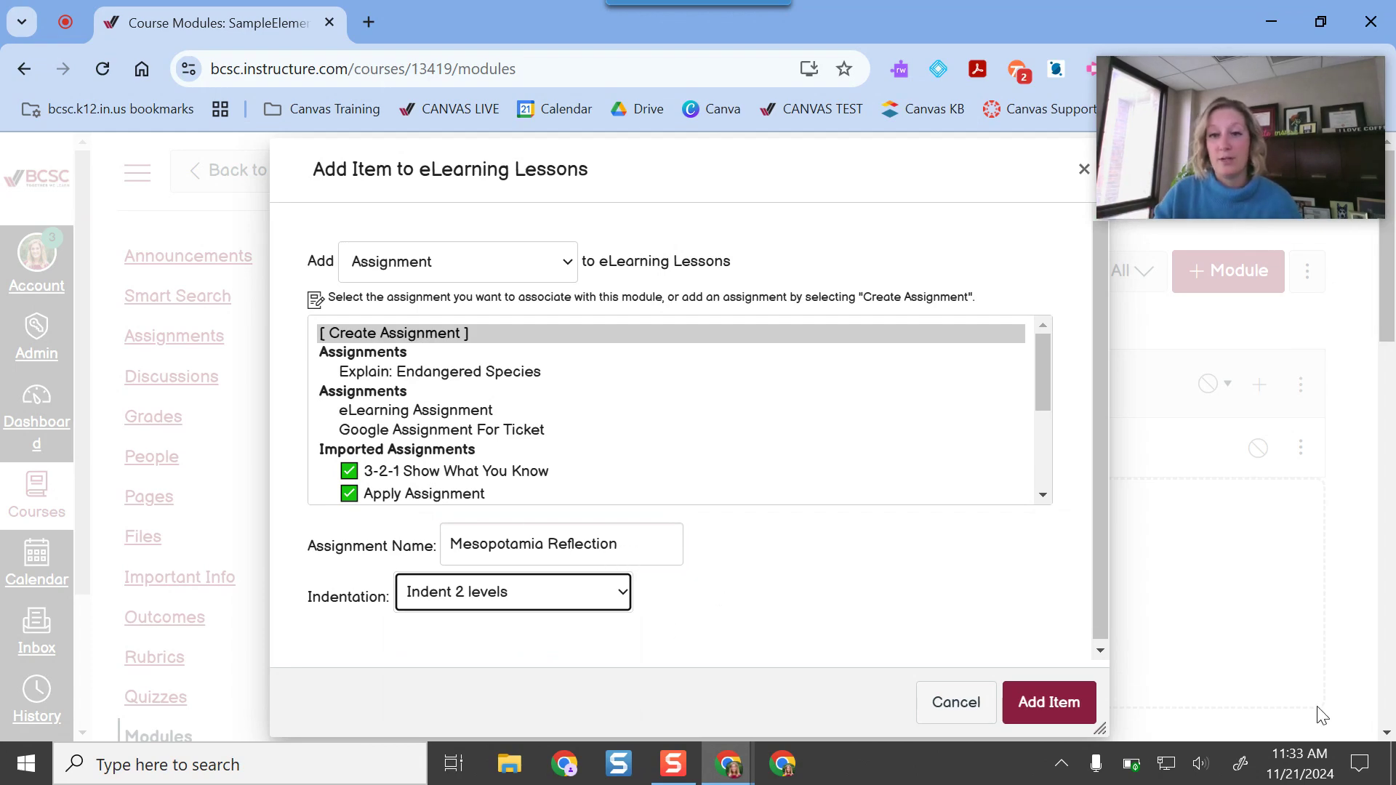
left_click(1076, 709)
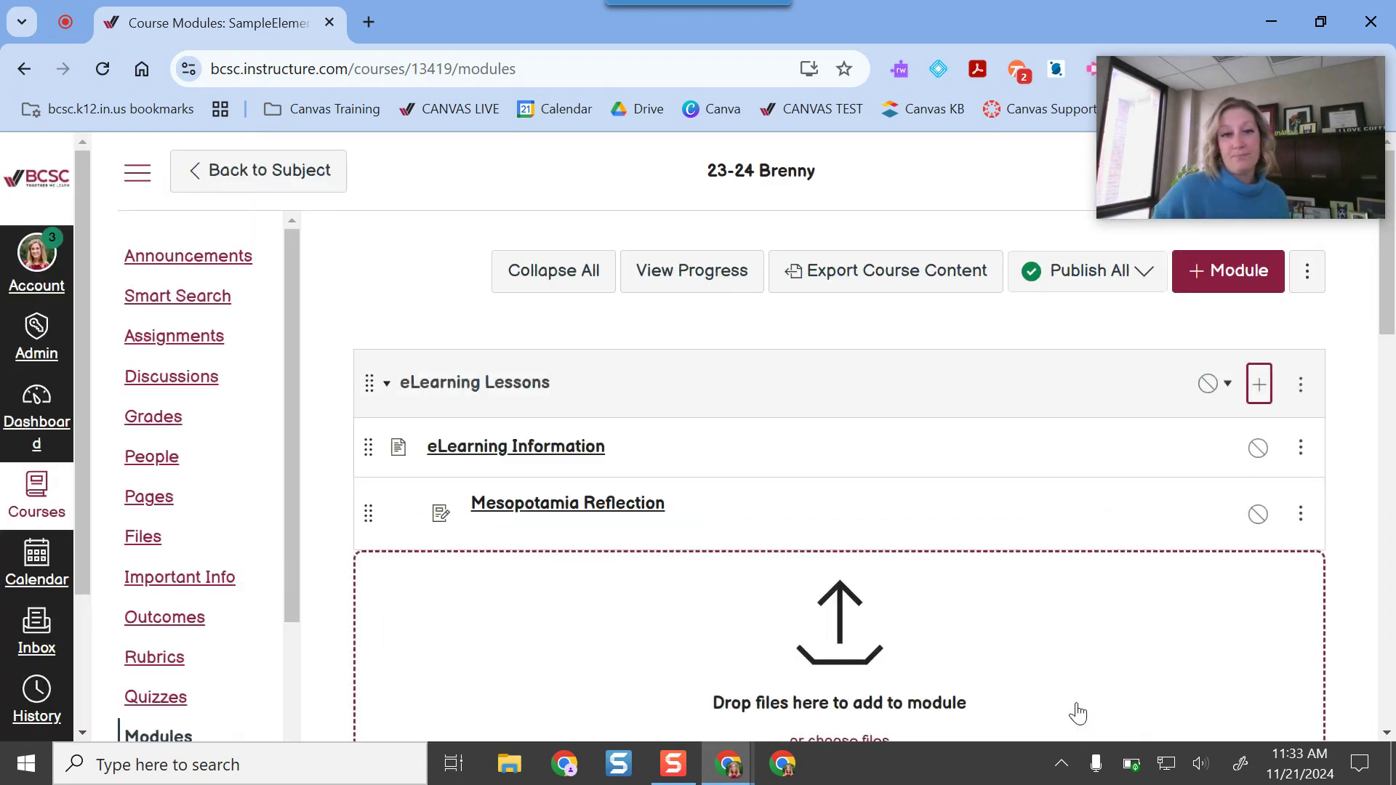
left_click(1258, 384)
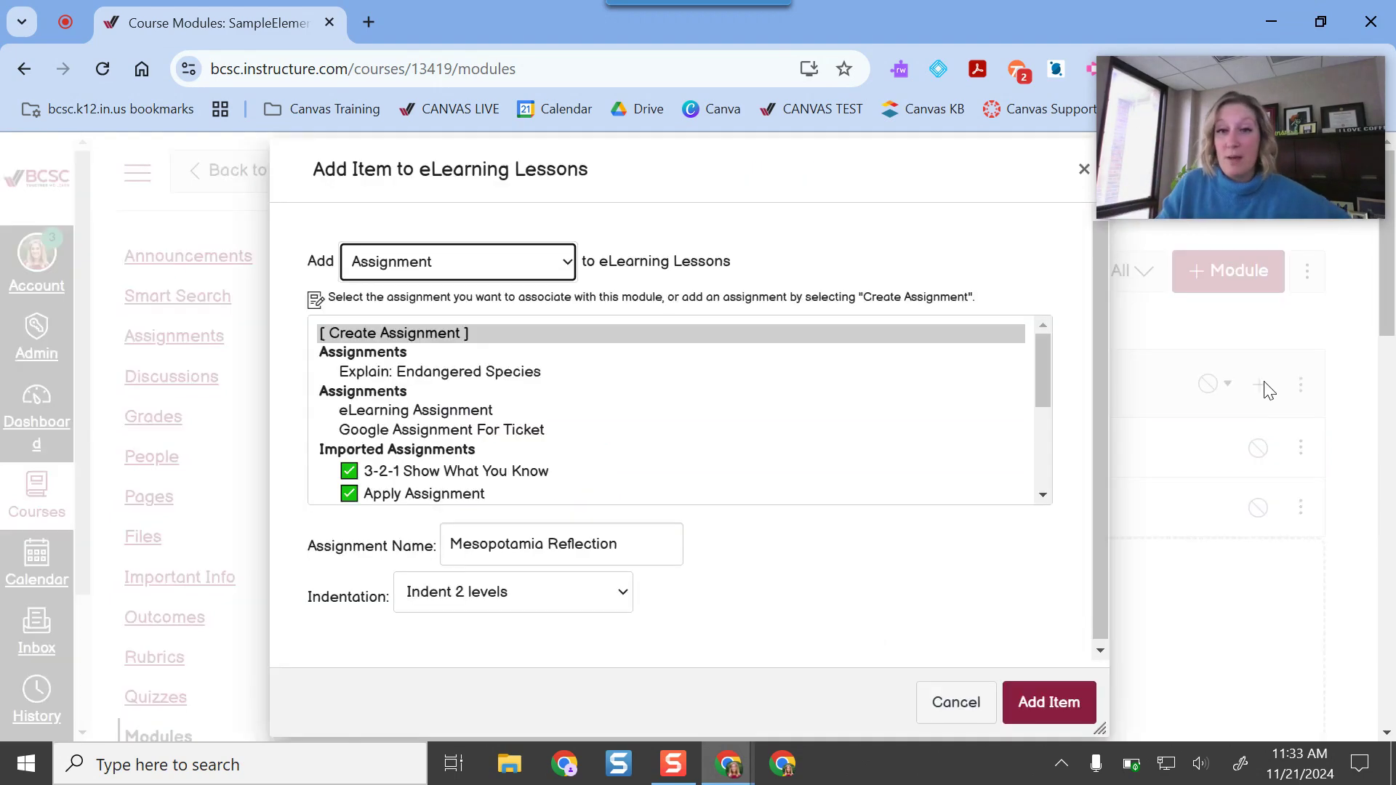
left_click(483, 262)
left_click(413, 461)
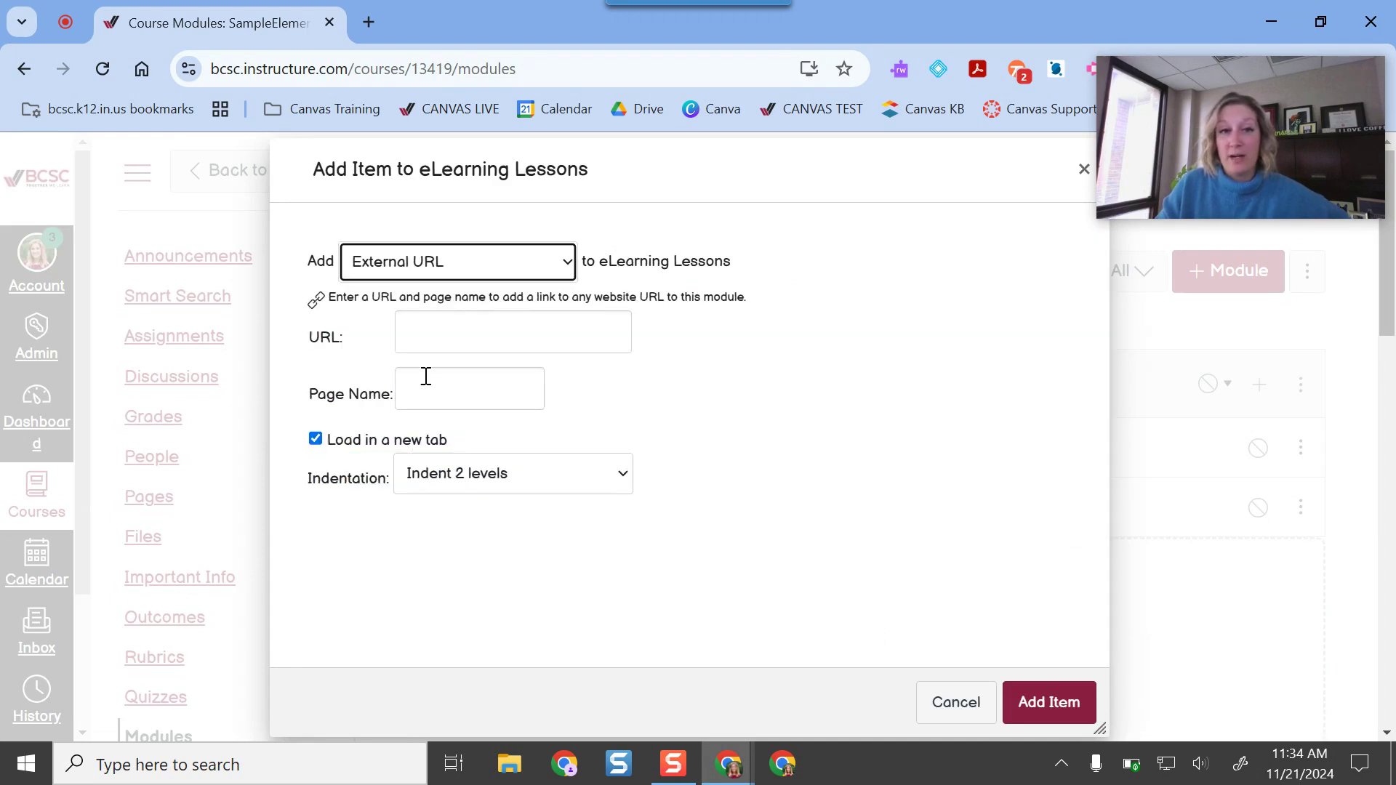
left_click(433, 341)
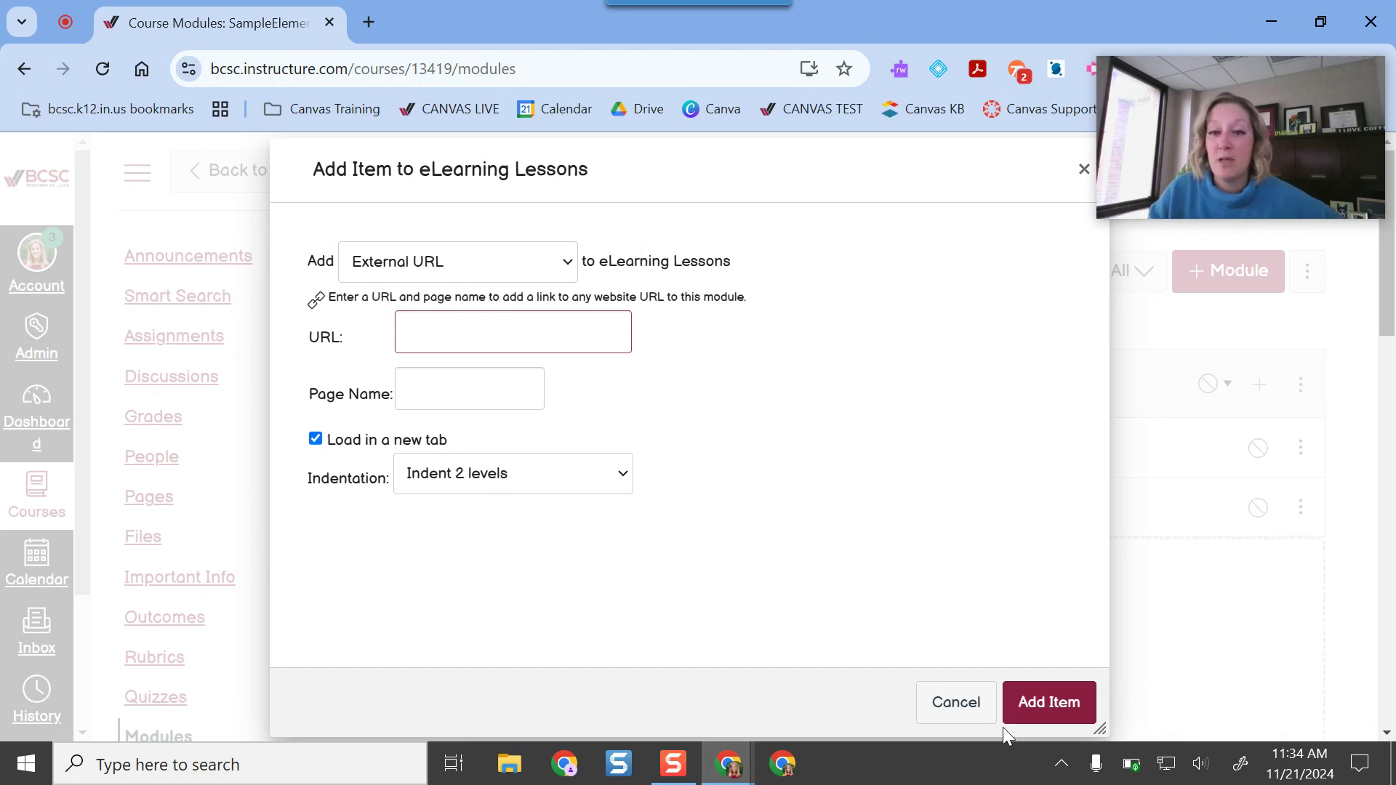
left_click(961, 703)
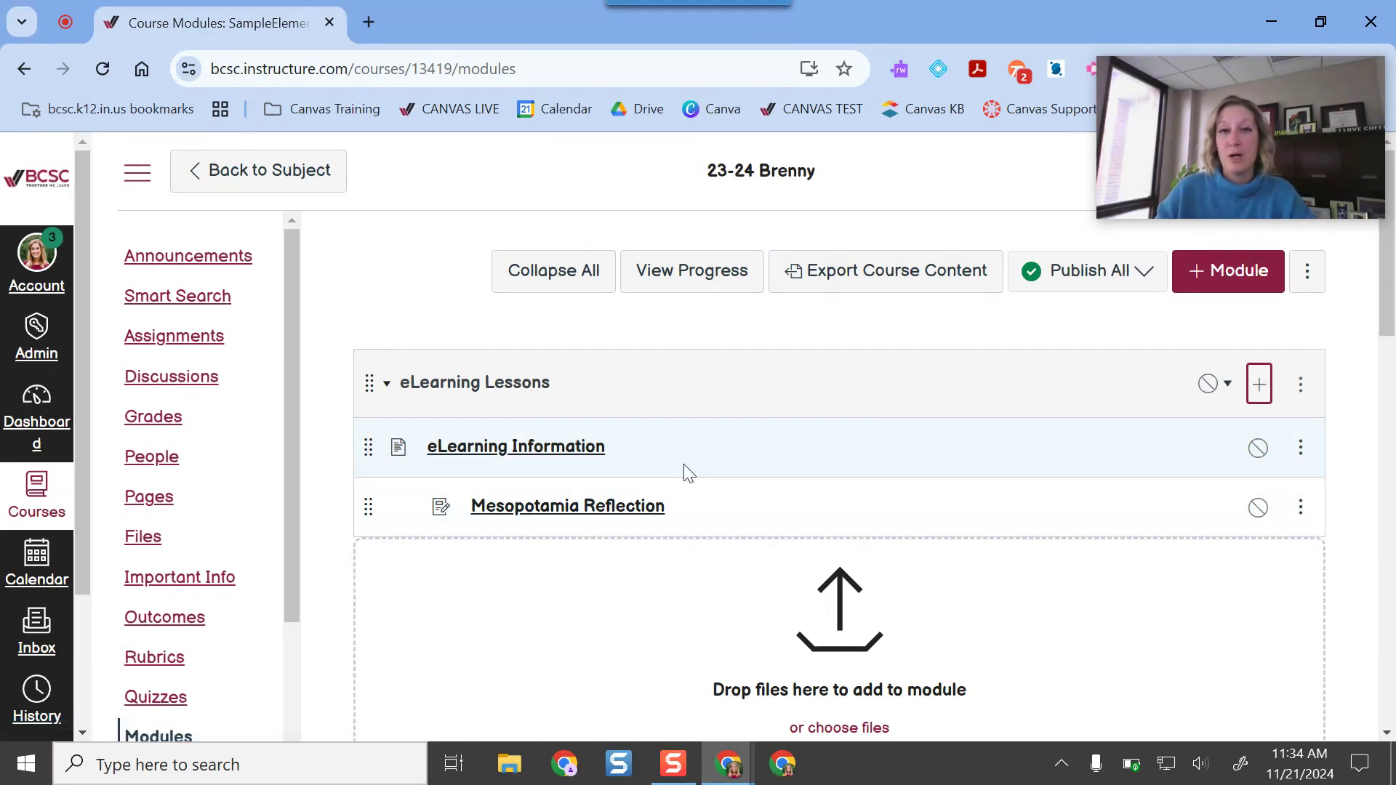
Open the eLearning Information page and the Mesopotamia Reflection assignment in separate browser tabs, keeping the module list open.
left_click(555, 454, "ctrl")
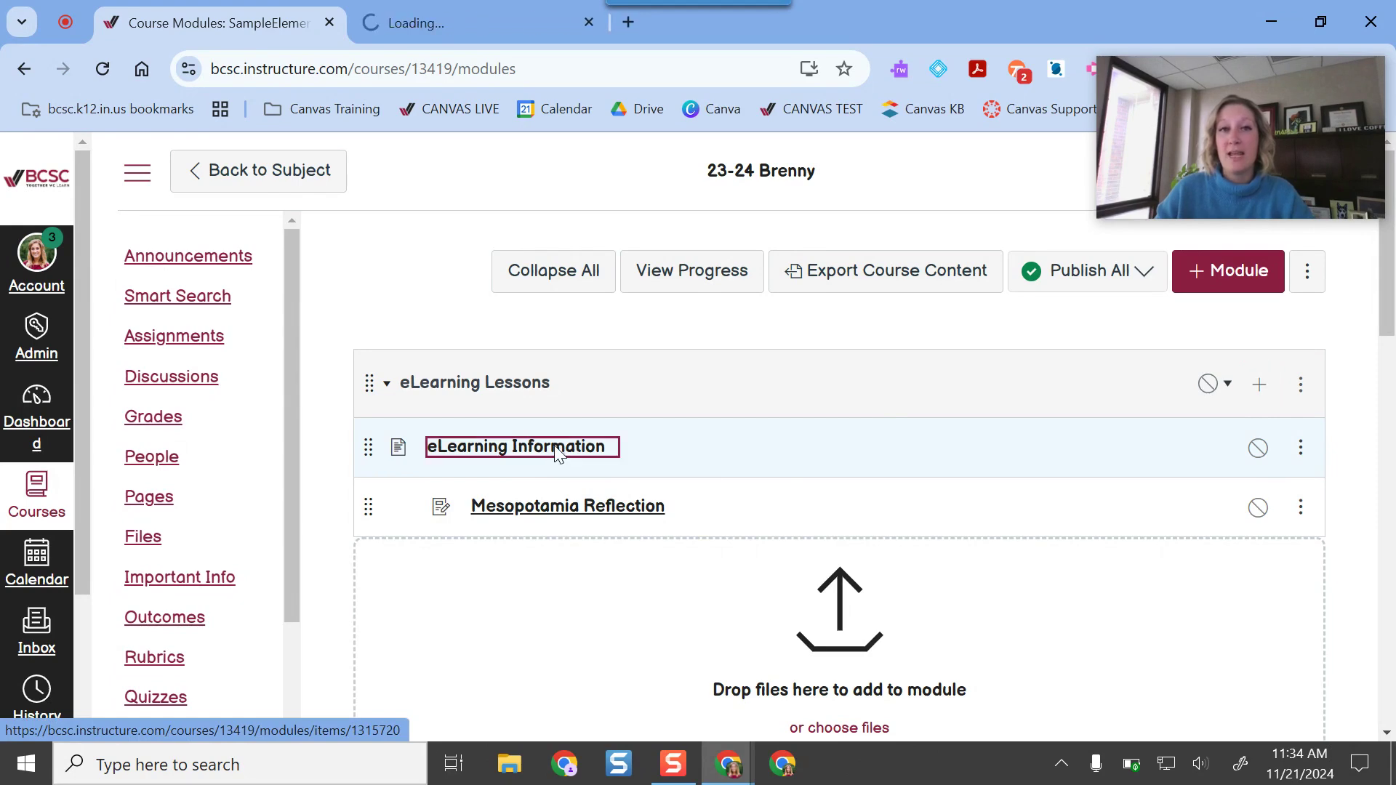
left_click(508, 27)
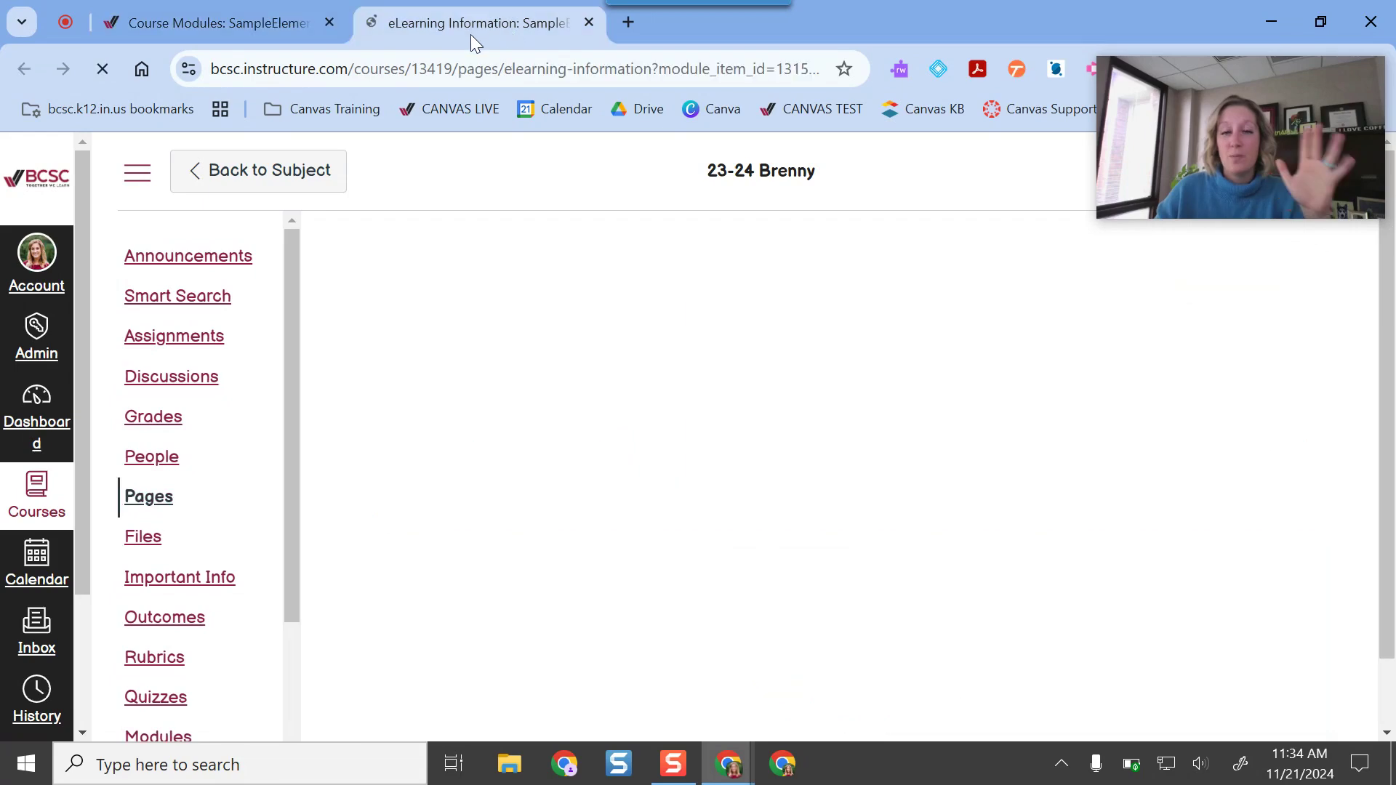
left_click(184, 11)
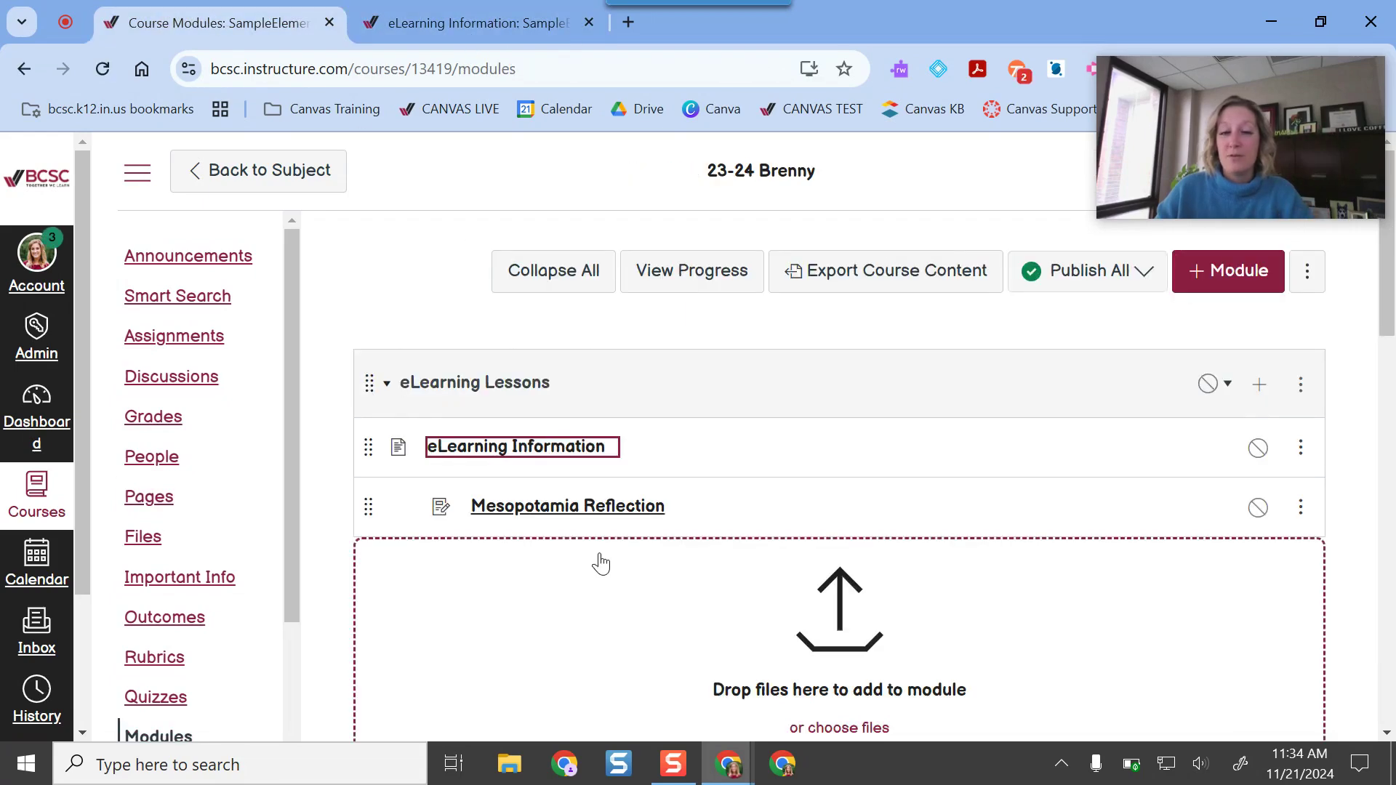
left_click(578, 513, "ctrl")
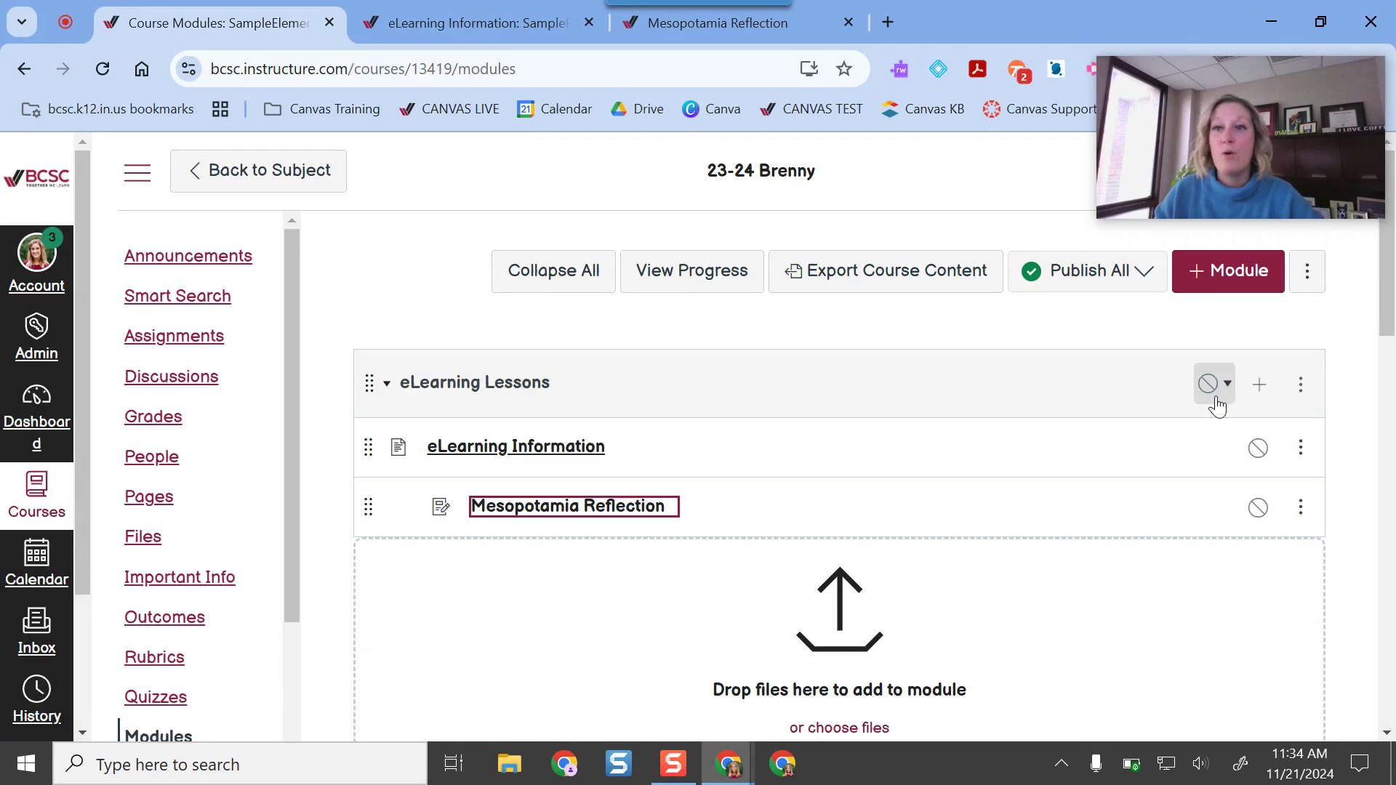
Edit the eLearning Information page and enter the body text "INSTRUCTIONS! READ CAREFULLY! LET'S HAVE FUN!".
left_click(517, 16)
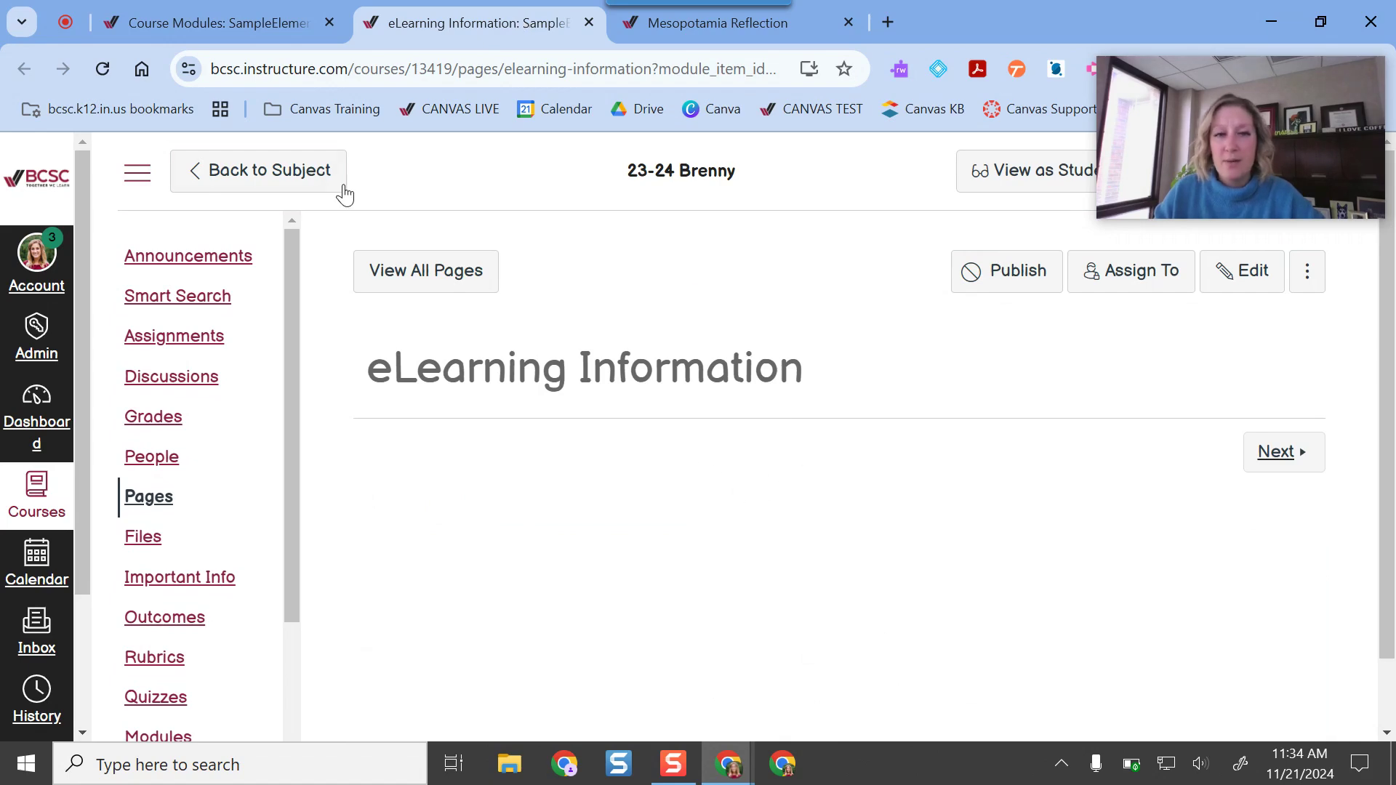
left_click(1242, 271)
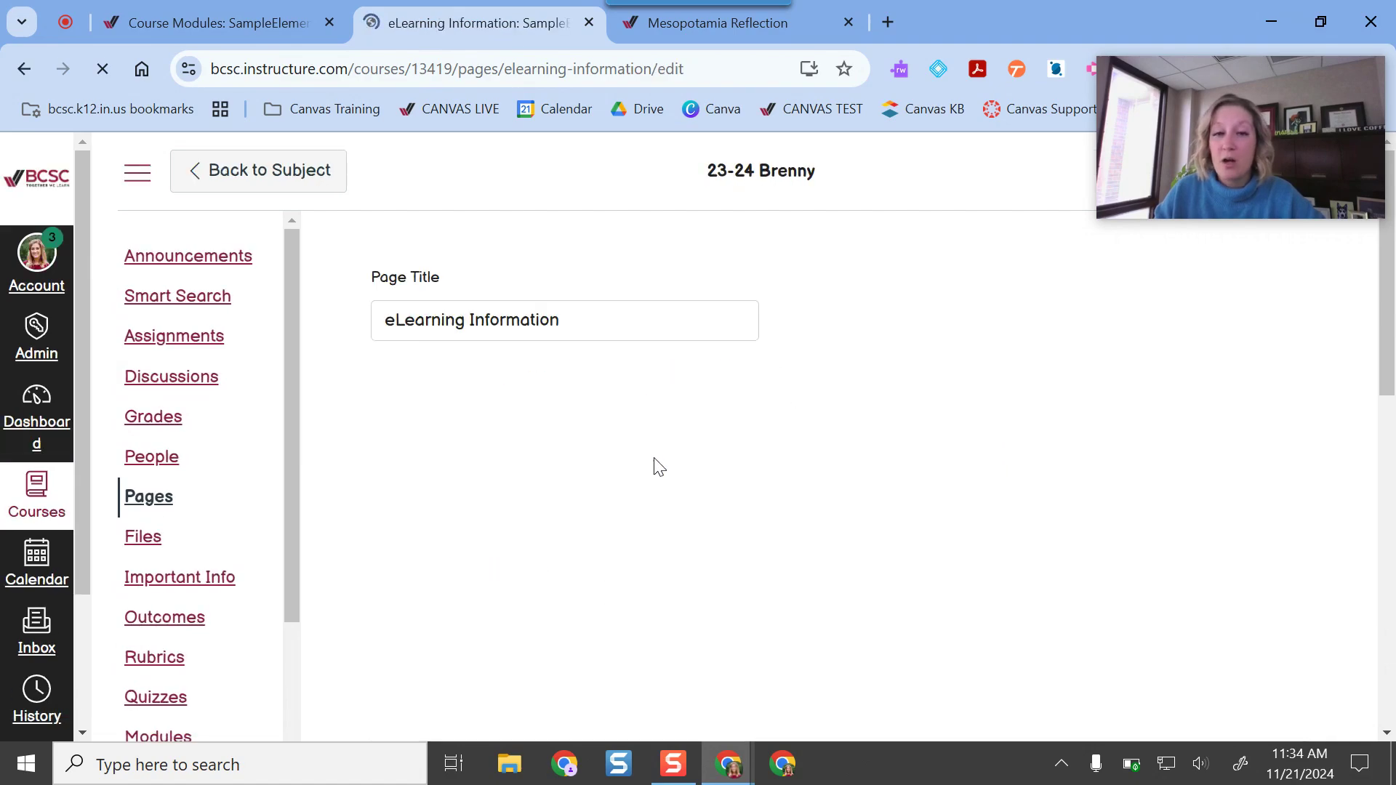
left_click(556, 452)
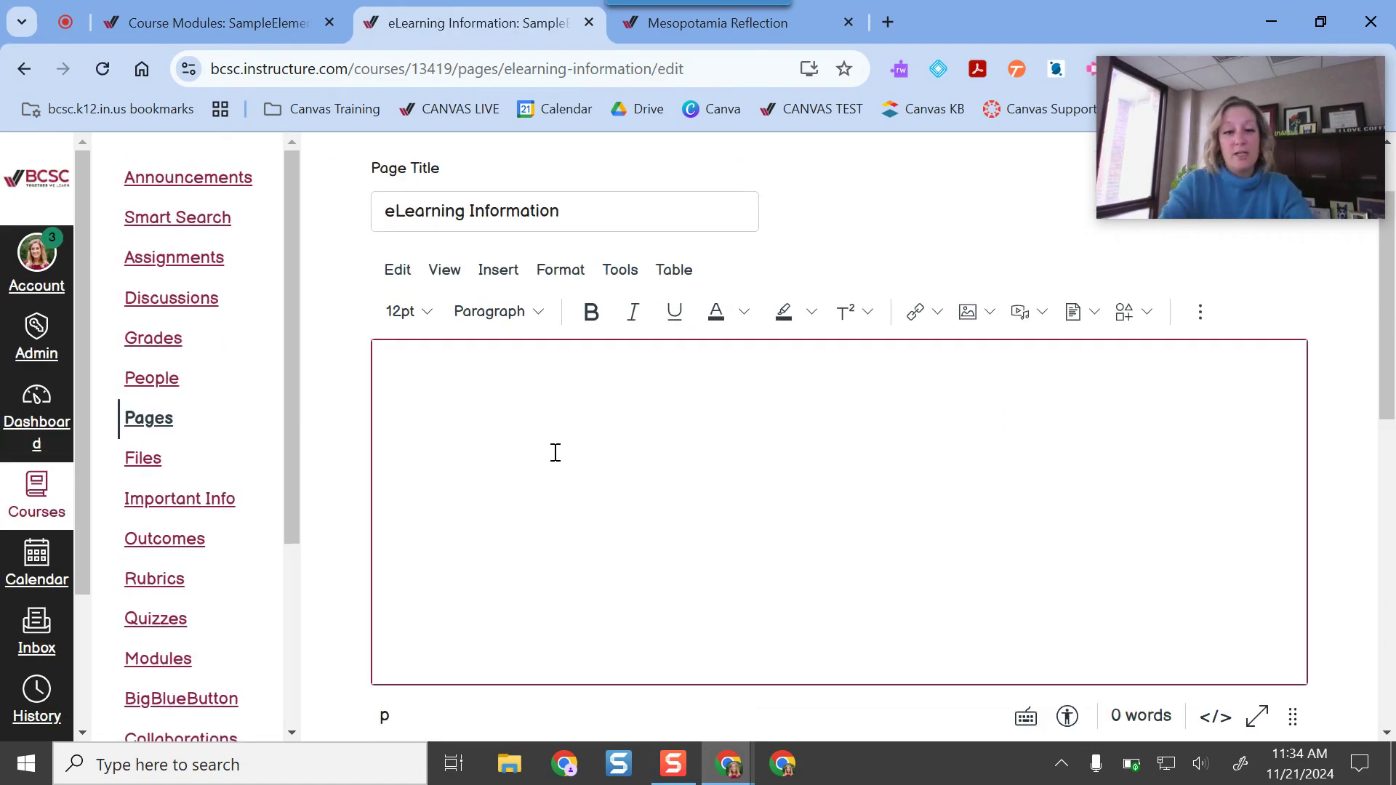
type("INSTRUCTIONS")
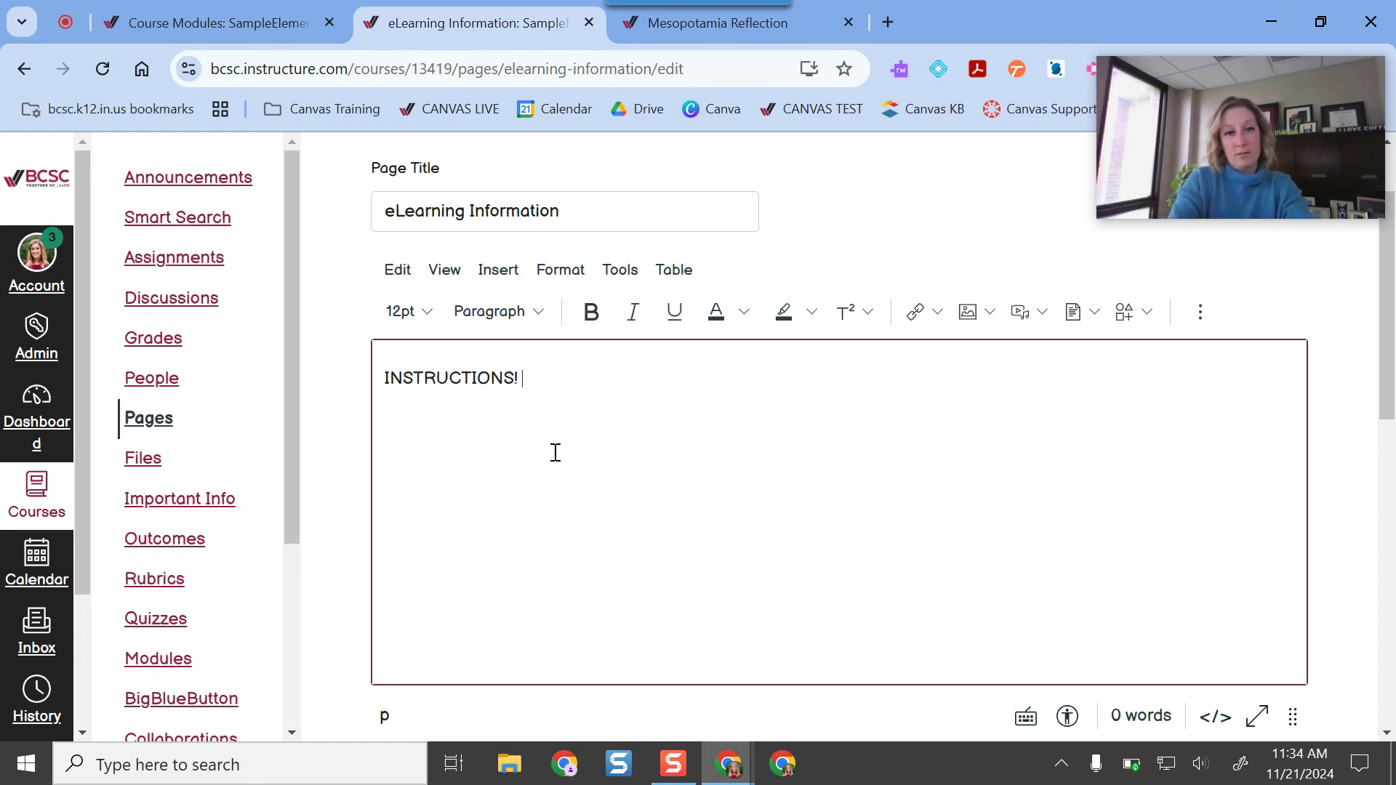
type("! READ CAREFULLY")
type("! LET'S HAV")
key("BackSpace")
key("BackSpace")
key("BackSpace")
key("BackSpace")
key("BackSpace")
key("BackSpace")
key("BackSpace")
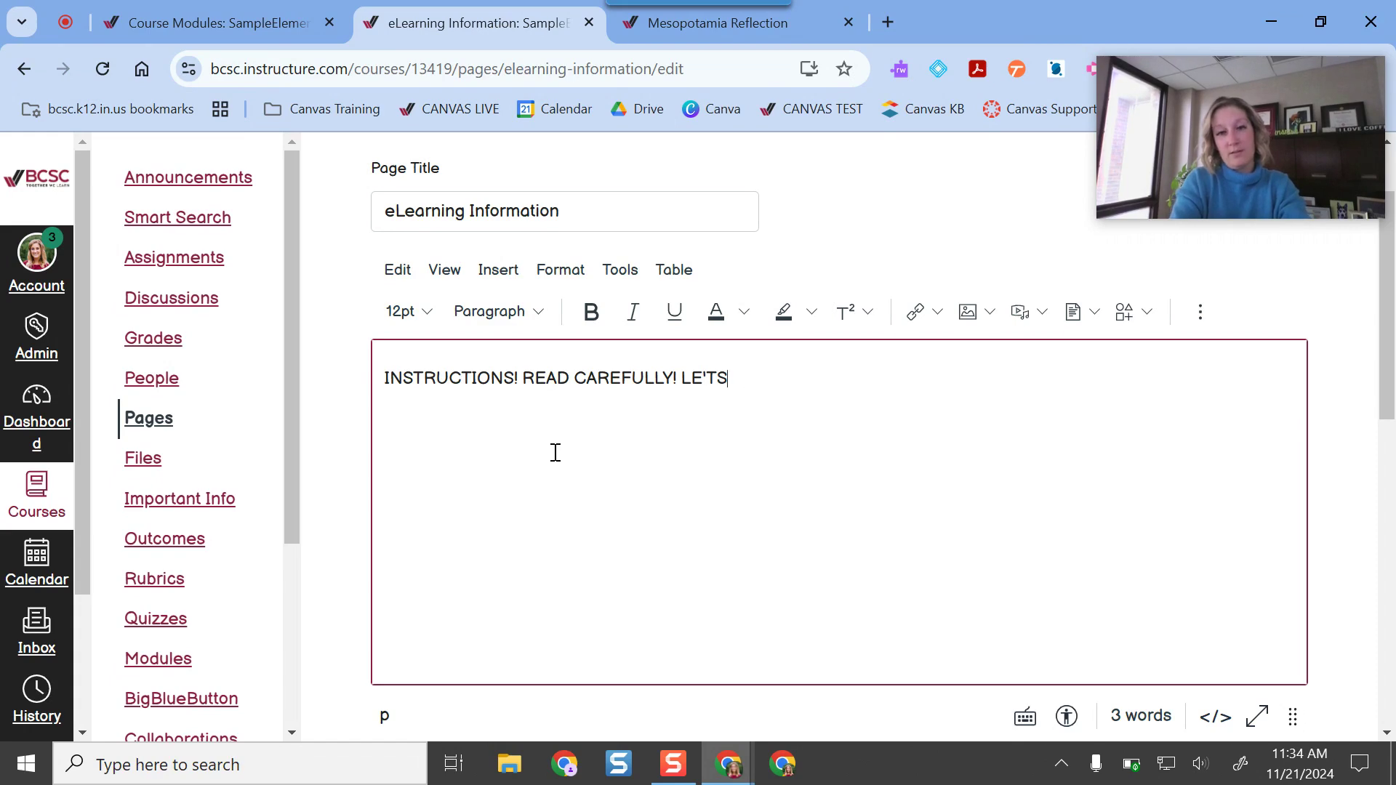
type("T'S AHV")
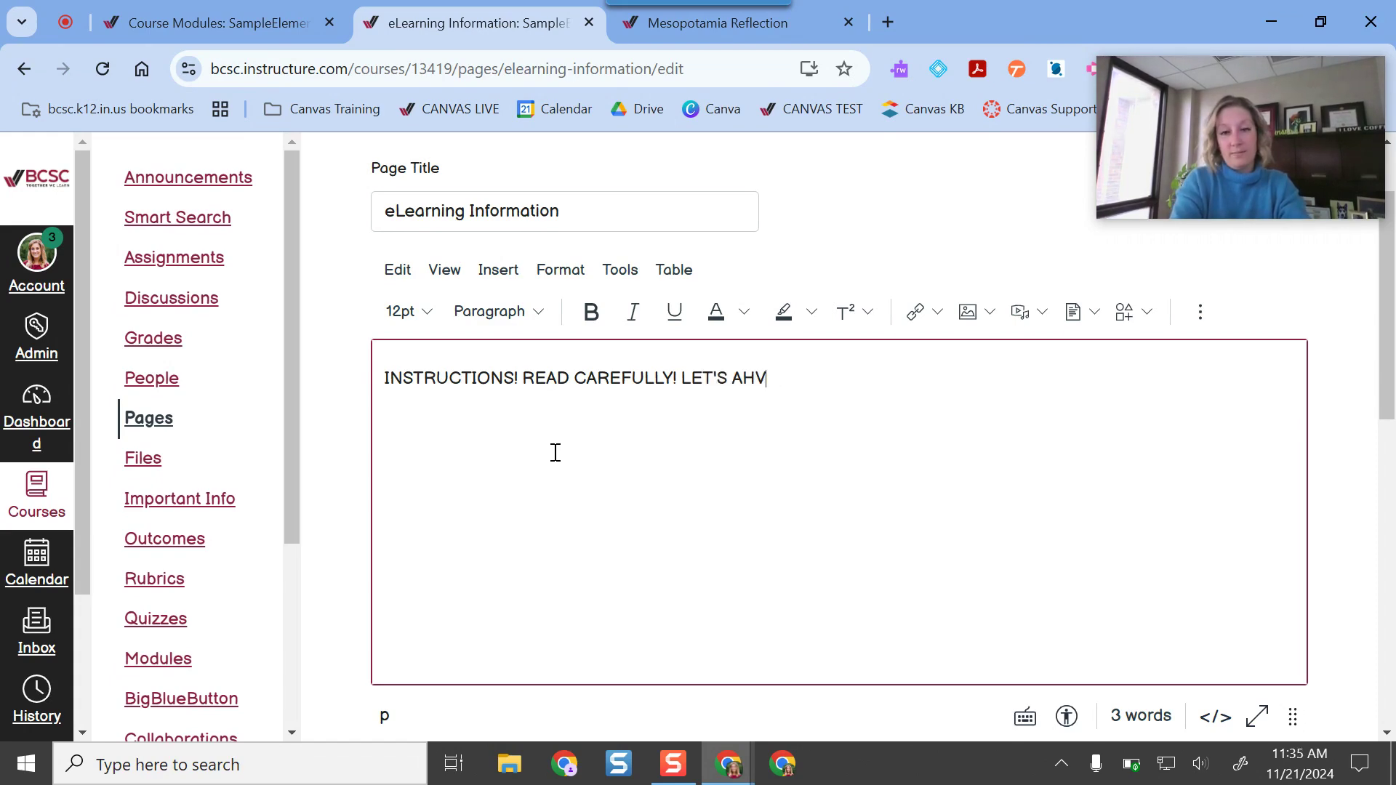
type("E AVE FUN1")
key("BackSpace")
type("!")
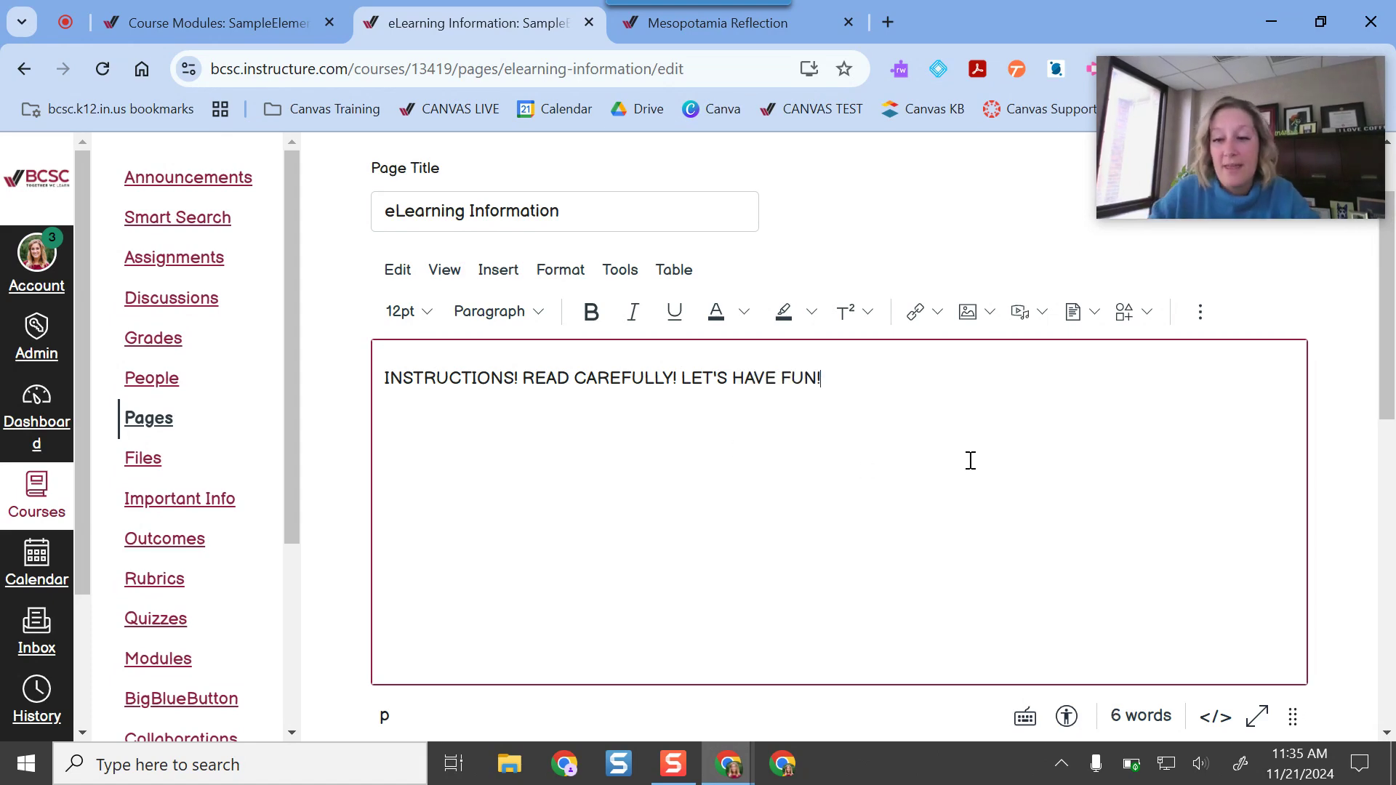
key("Return")
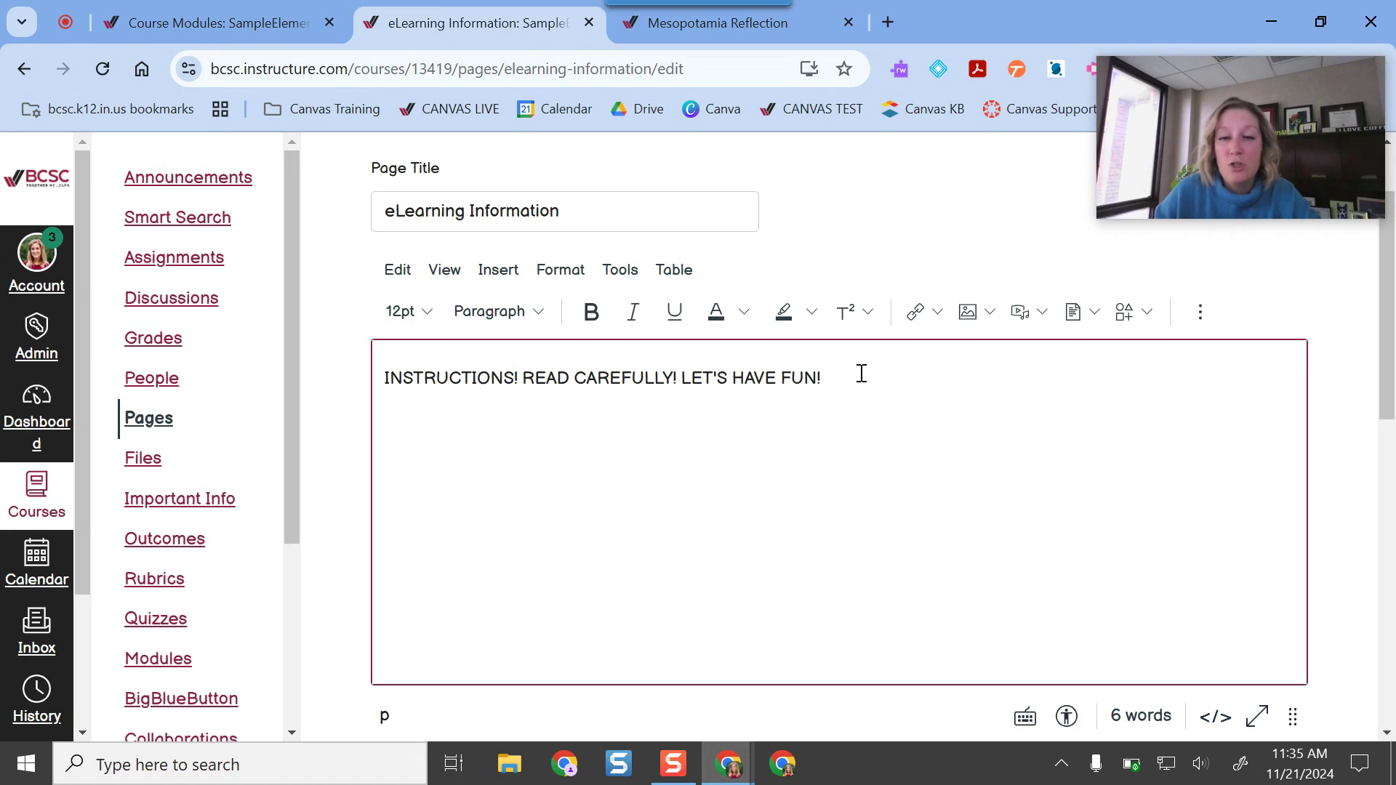
left_click(938, 317)
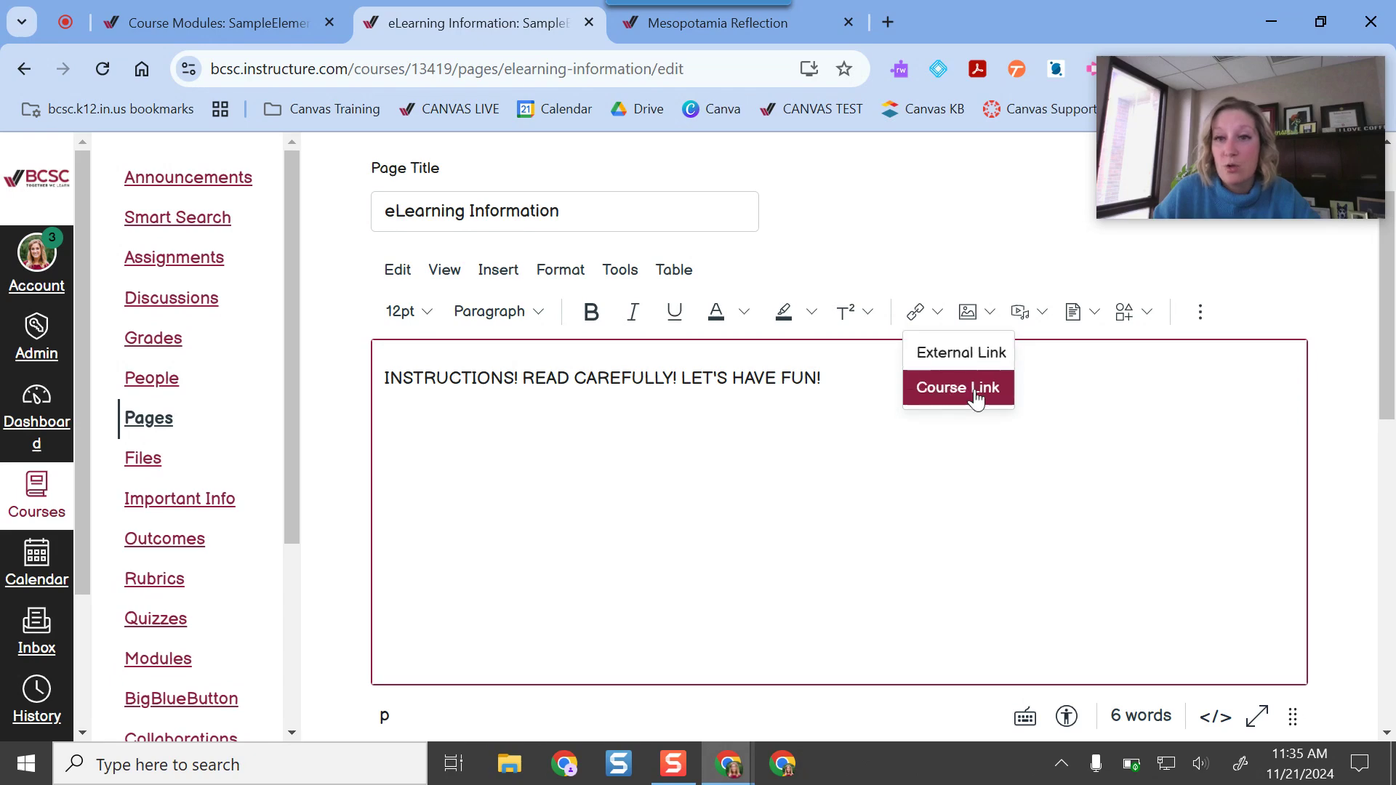
left_click(988, 316)
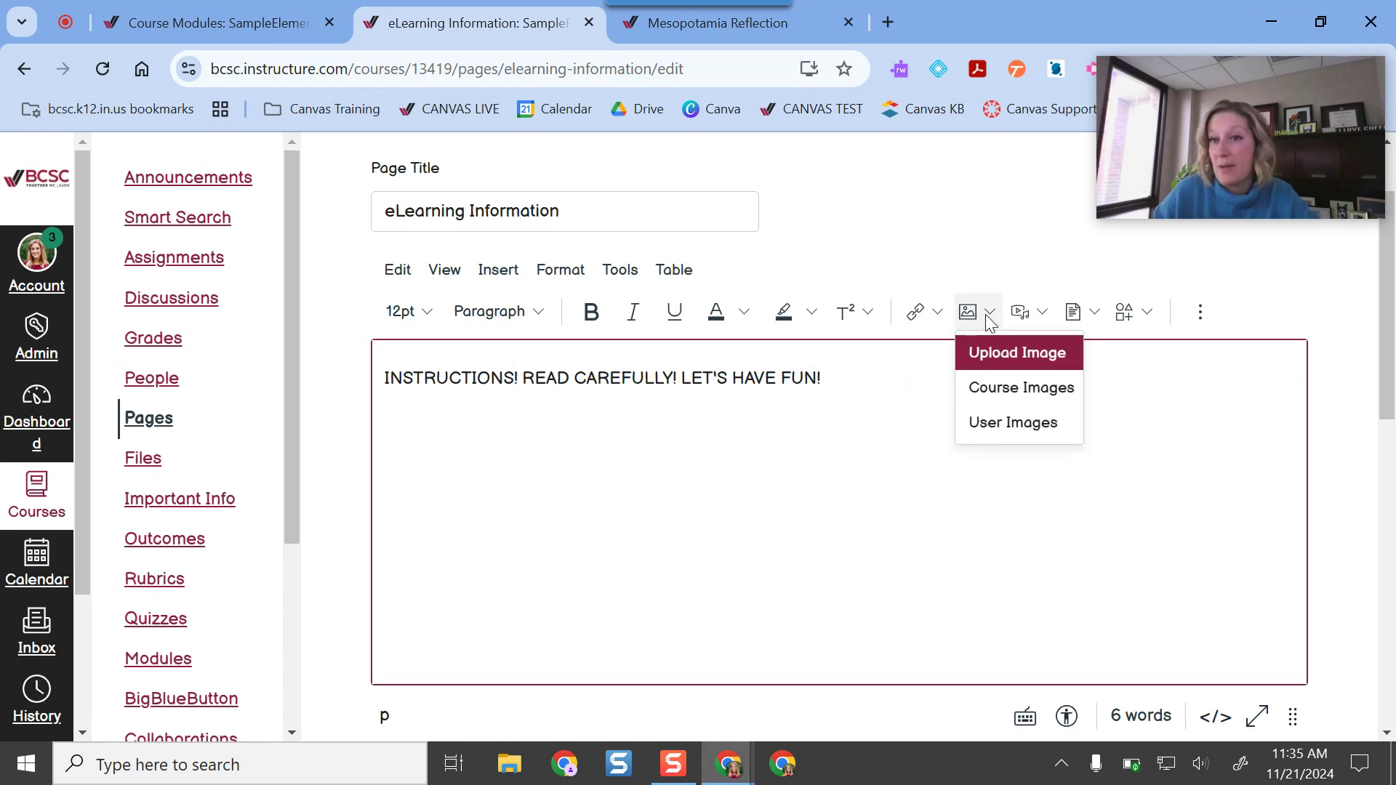
left_click(1043, 321)
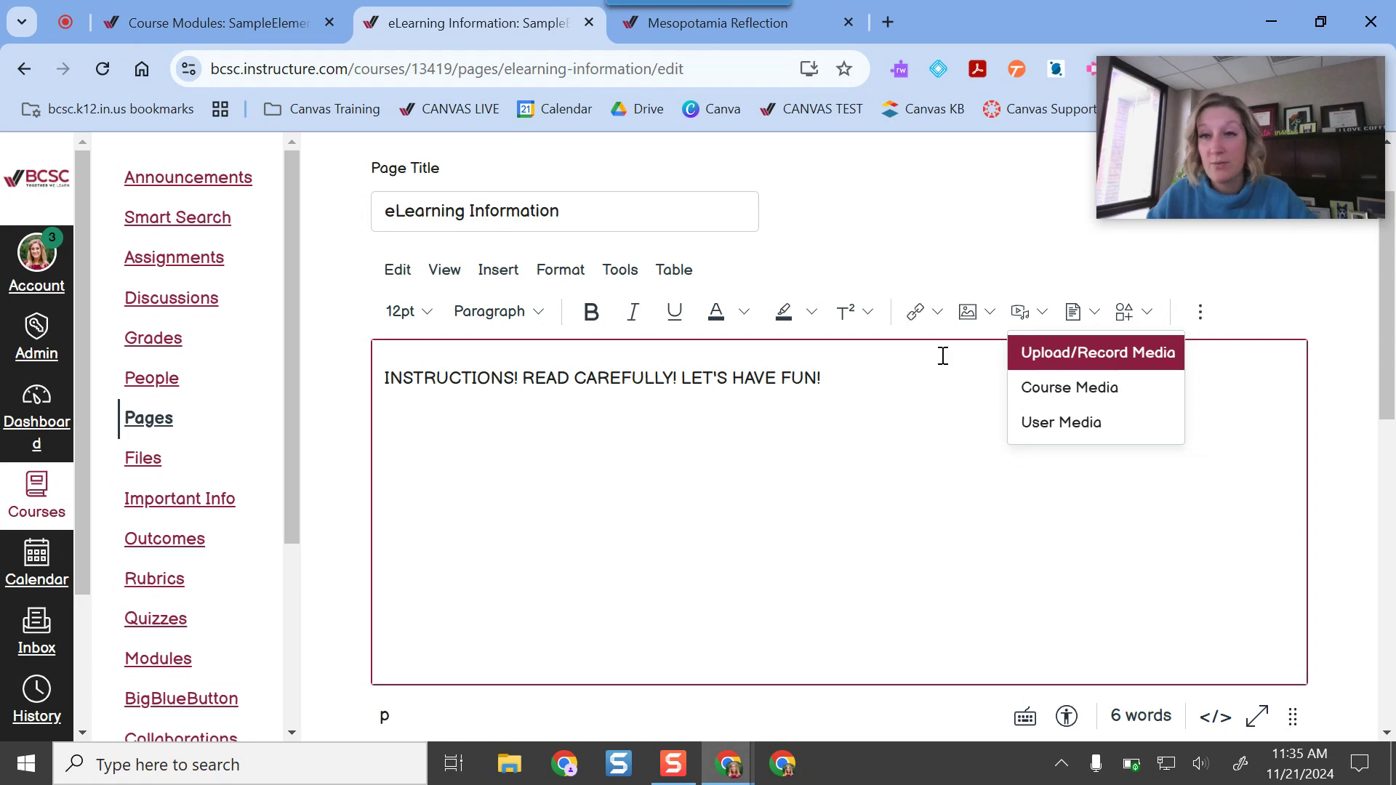
left_click(945, 496)
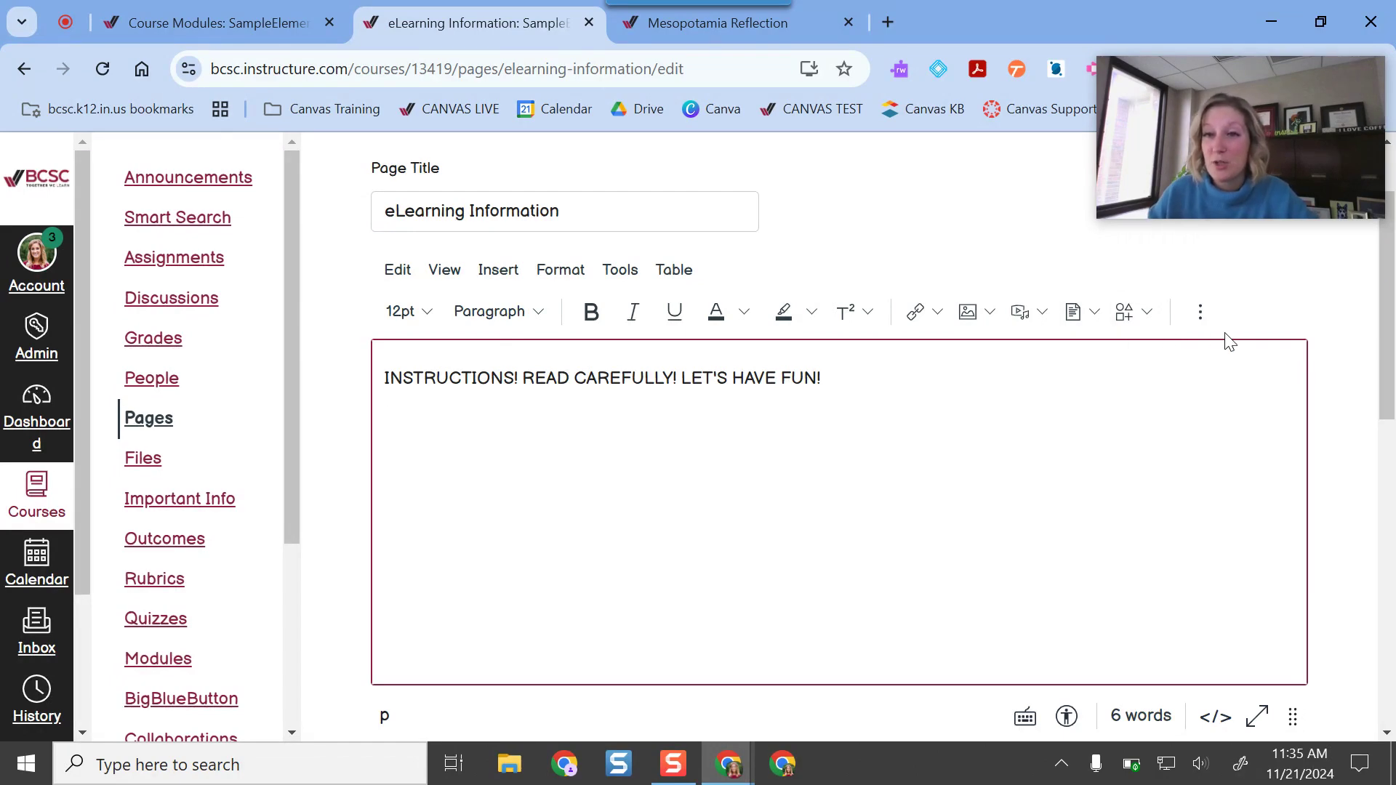
Reveal the editor's additional tools and look at the Google Drive file picker without selecting a file.
left_click(1197, 320)
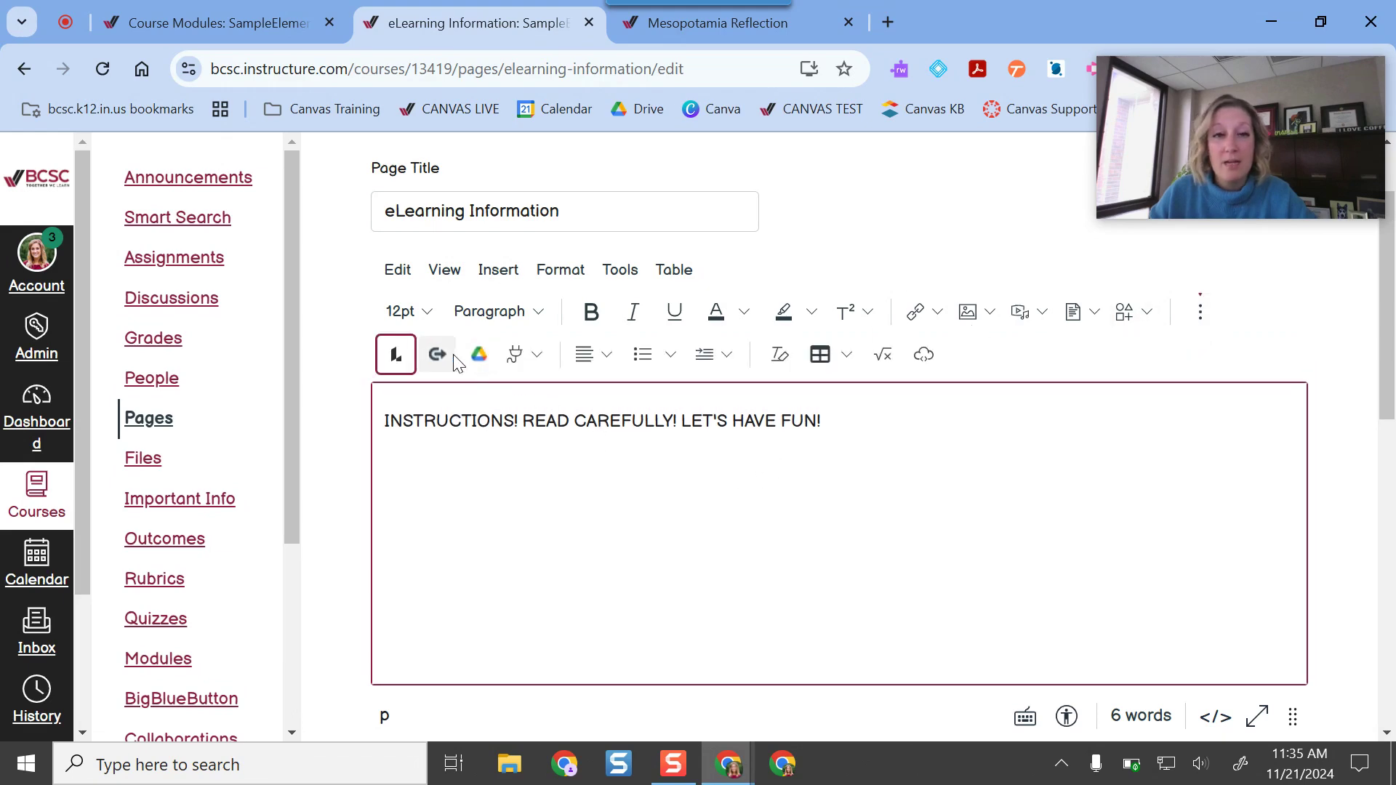
left_click(486, 356)
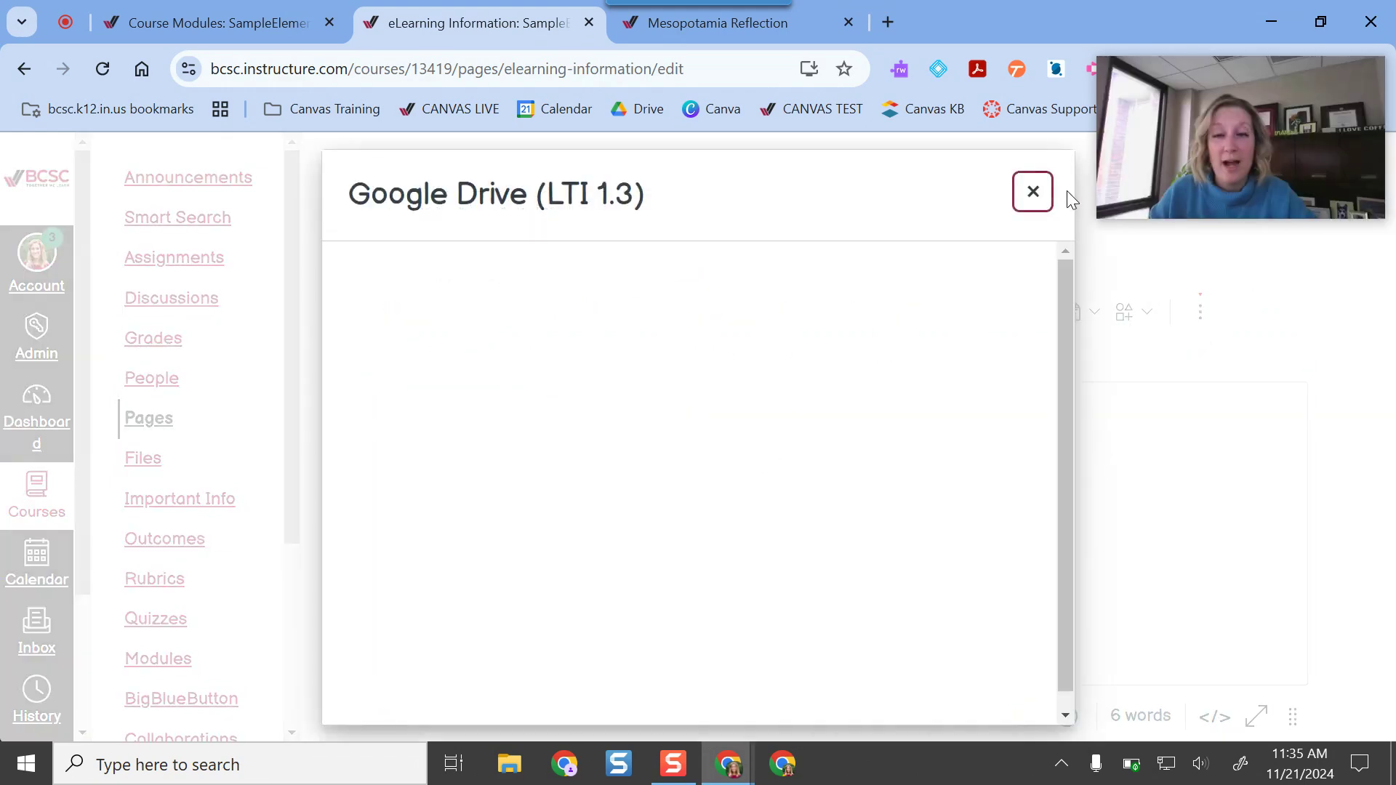
left_click(1033, 193)
left_click(795, 217)
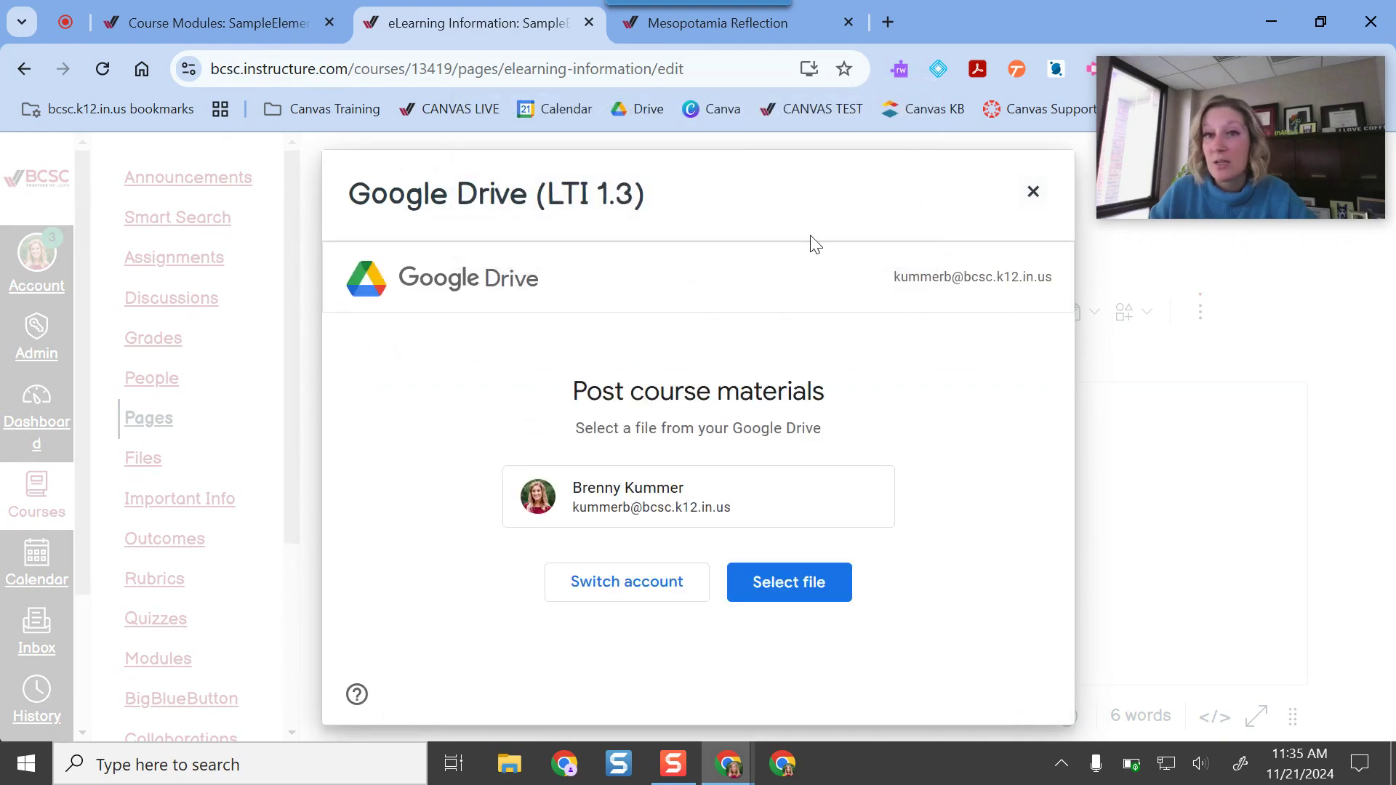
left_click(1033, 191)
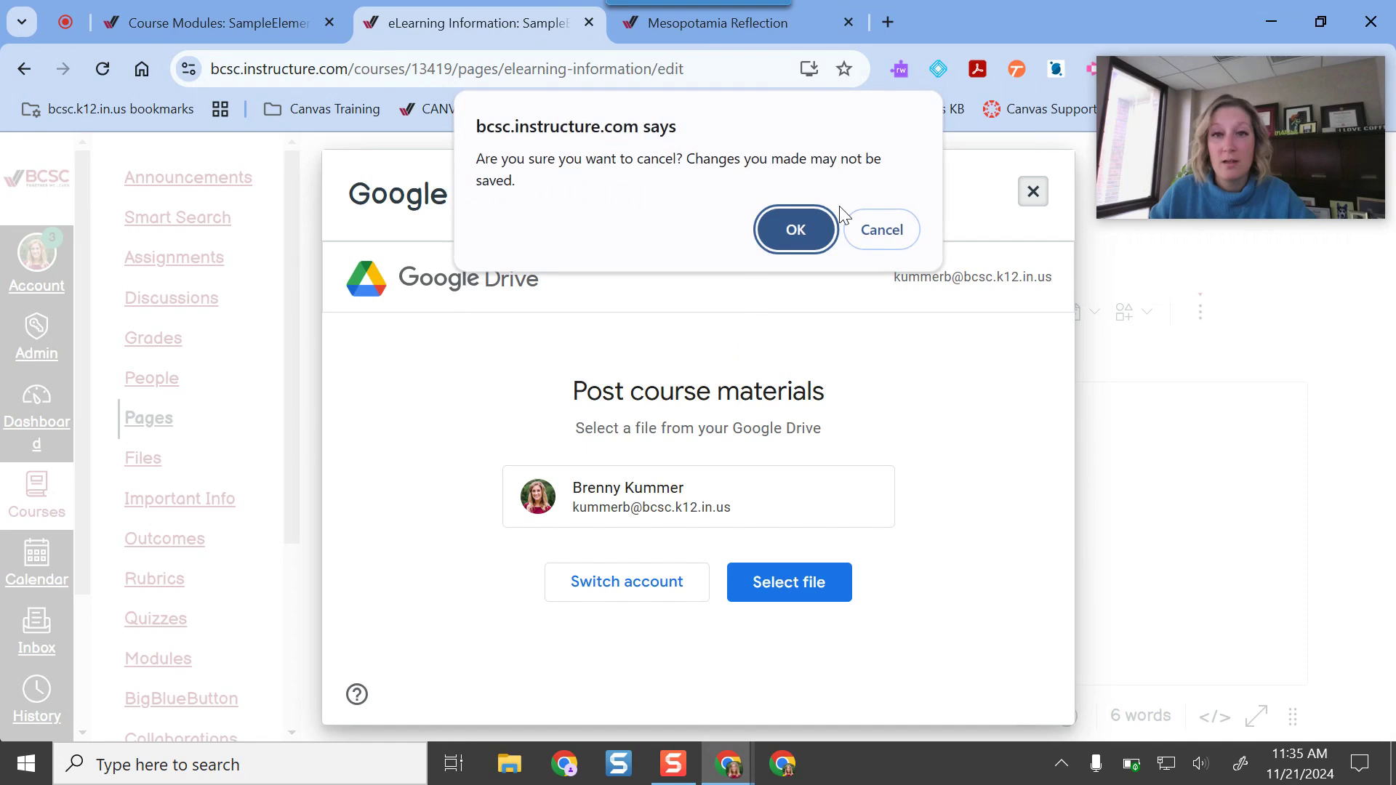
left_click(884, 232)
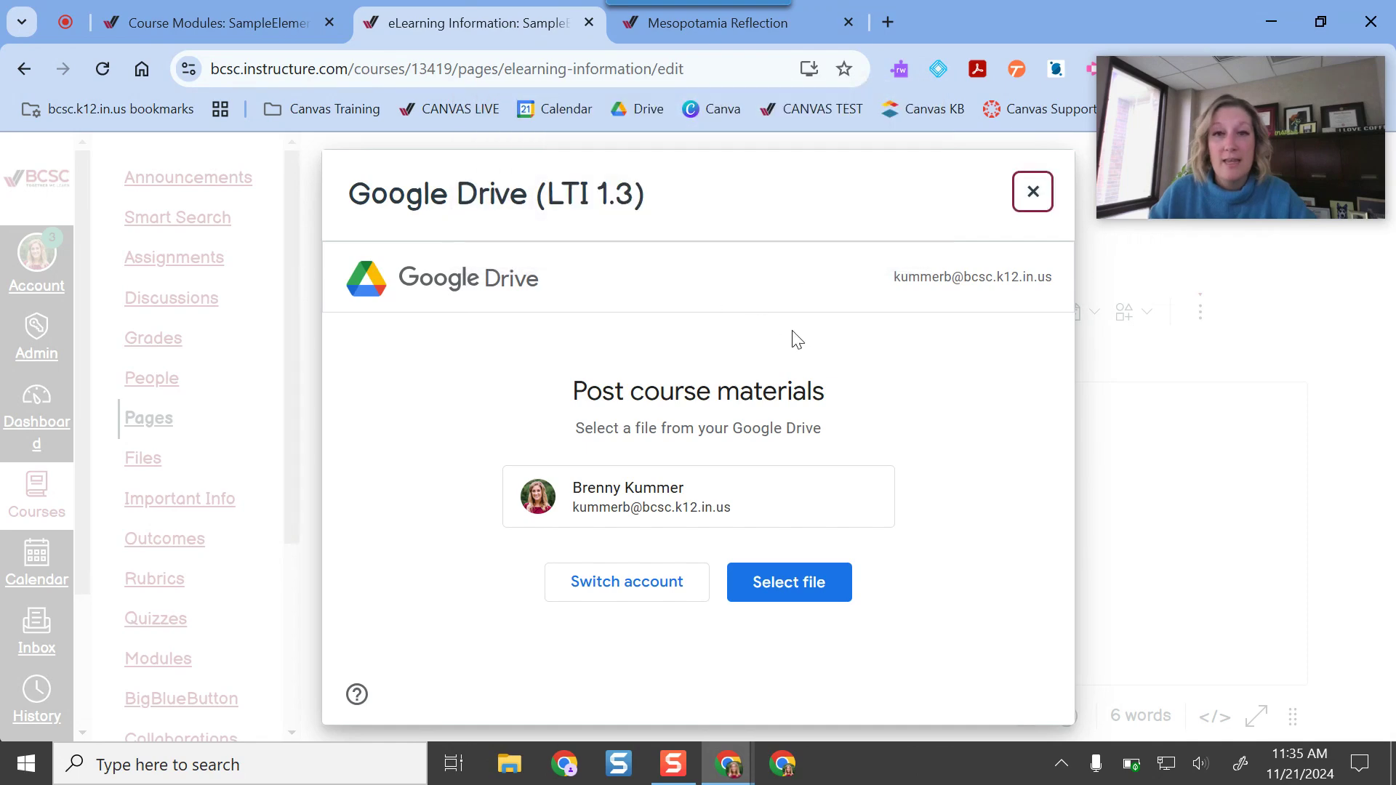
left_click(1032, 191)
left_click(801, 229)
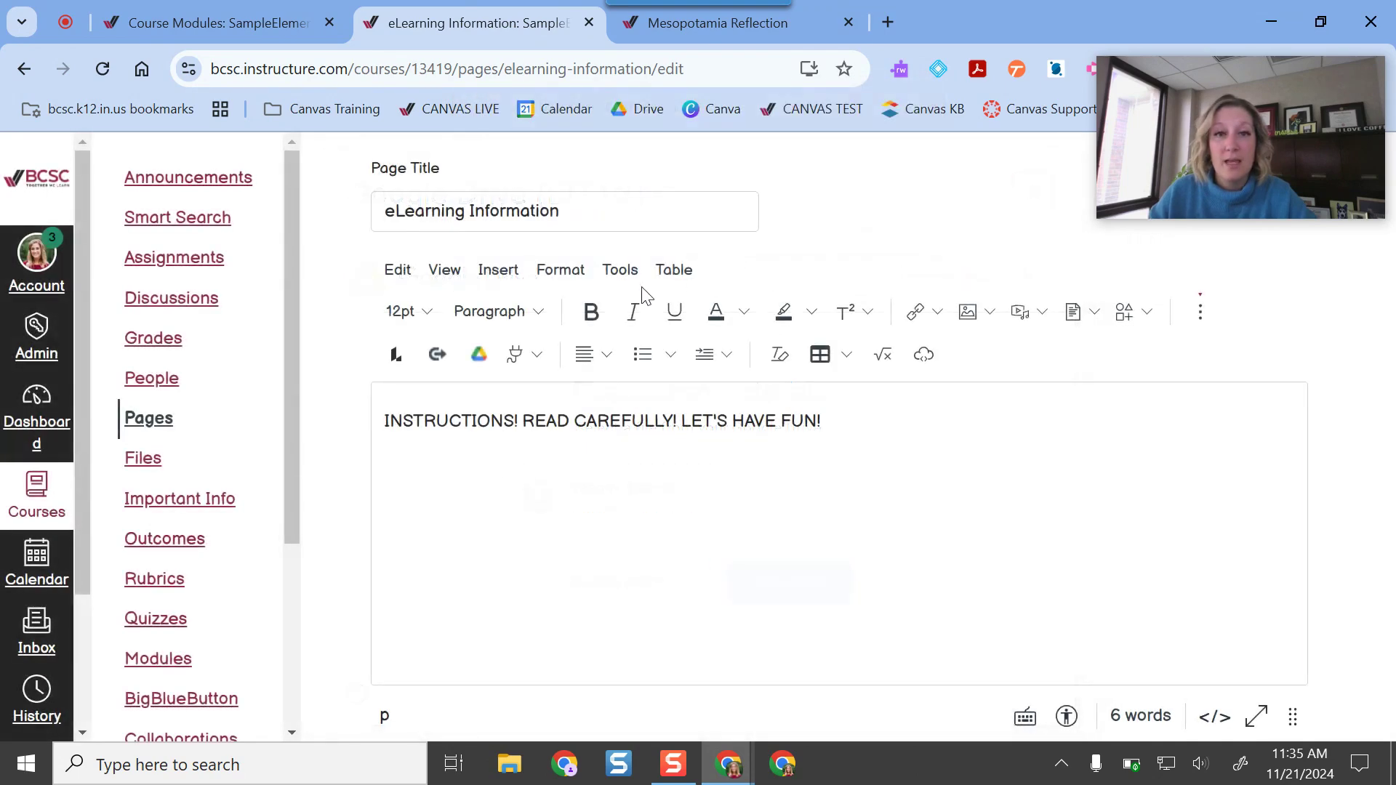
Look through the full list of external apps that can be embedded from the page editor, without choosing one.
left_click(534, 356)
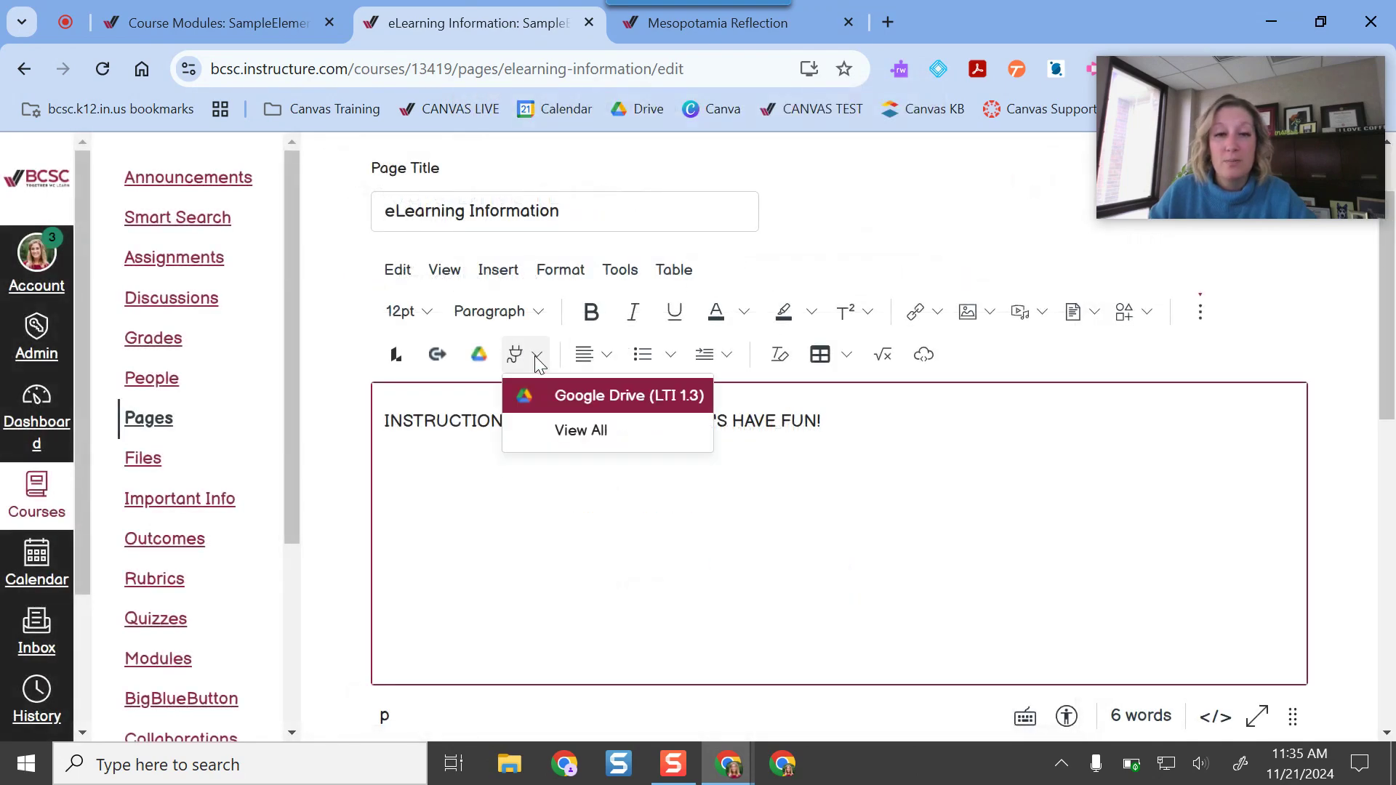
left_click(617, 434)
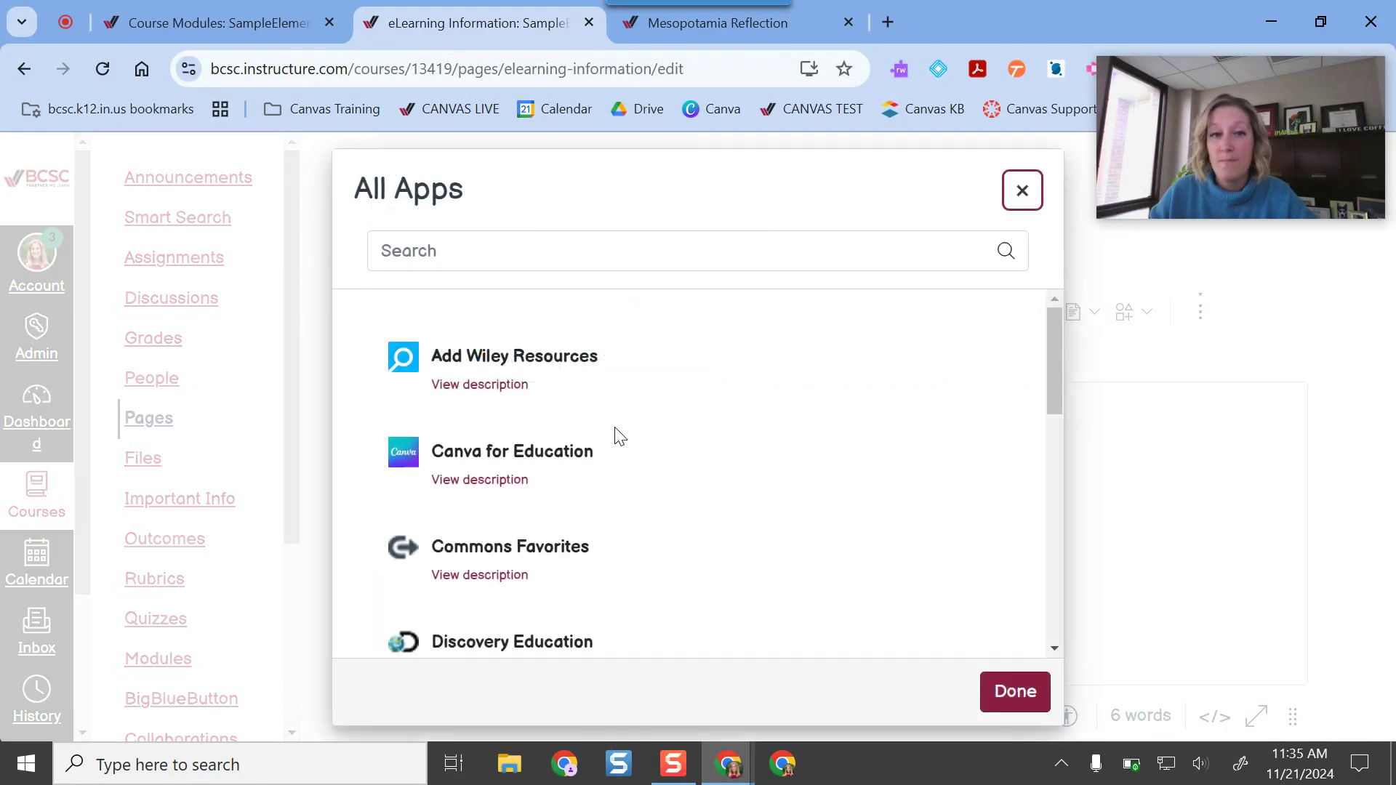
scroll(669, 382, "down", 1)
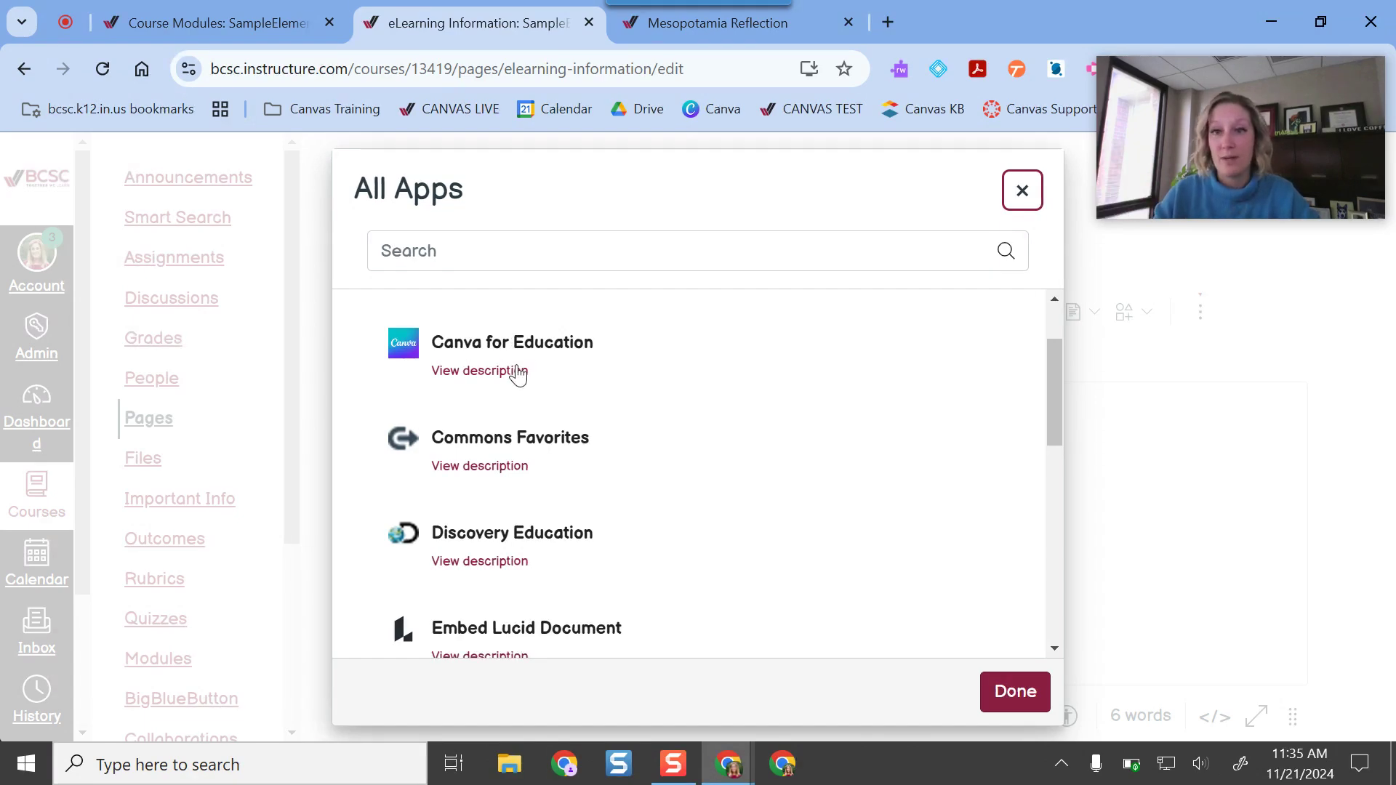
scroll(574, 371, "down", 1)
scroll(578, 371, "down", 1)
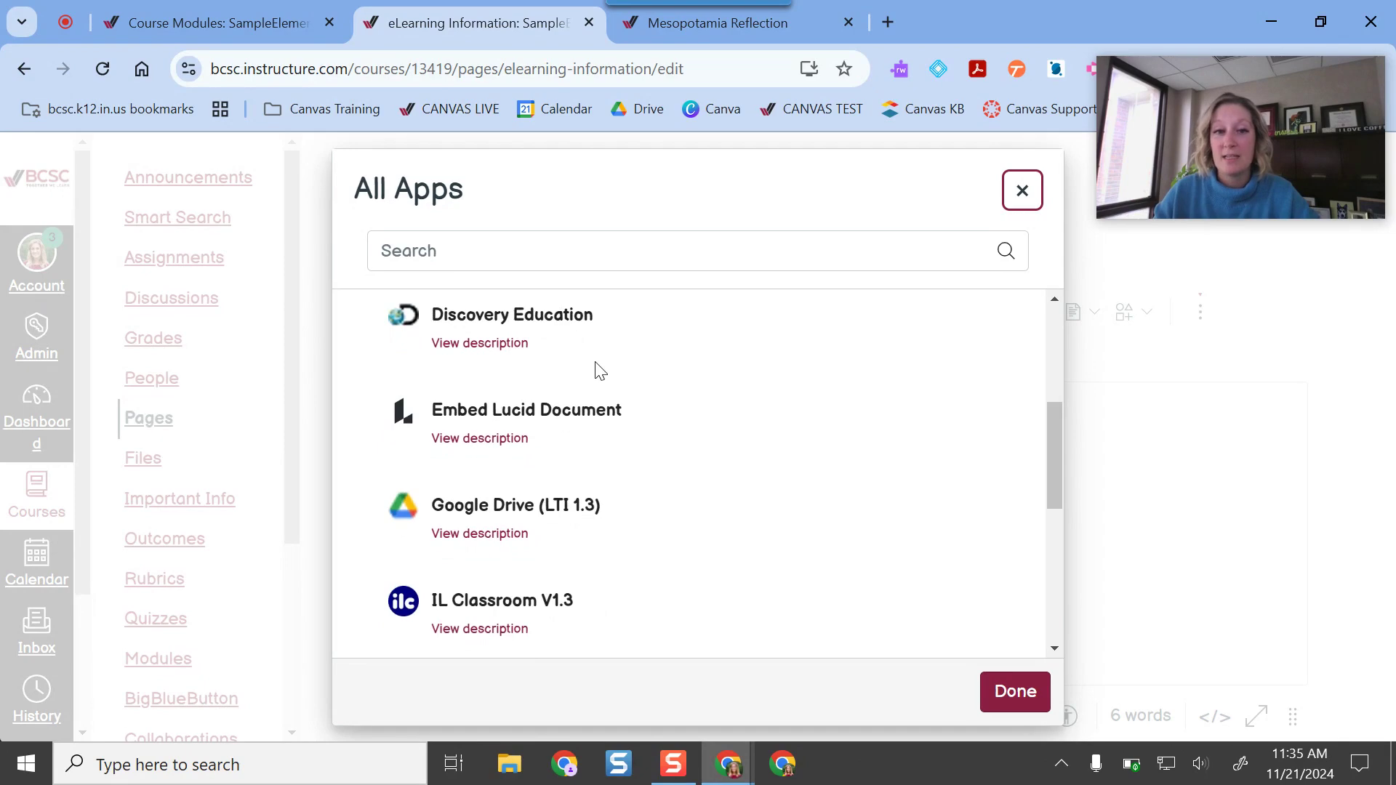
scroll(579, 392, "down", 5)
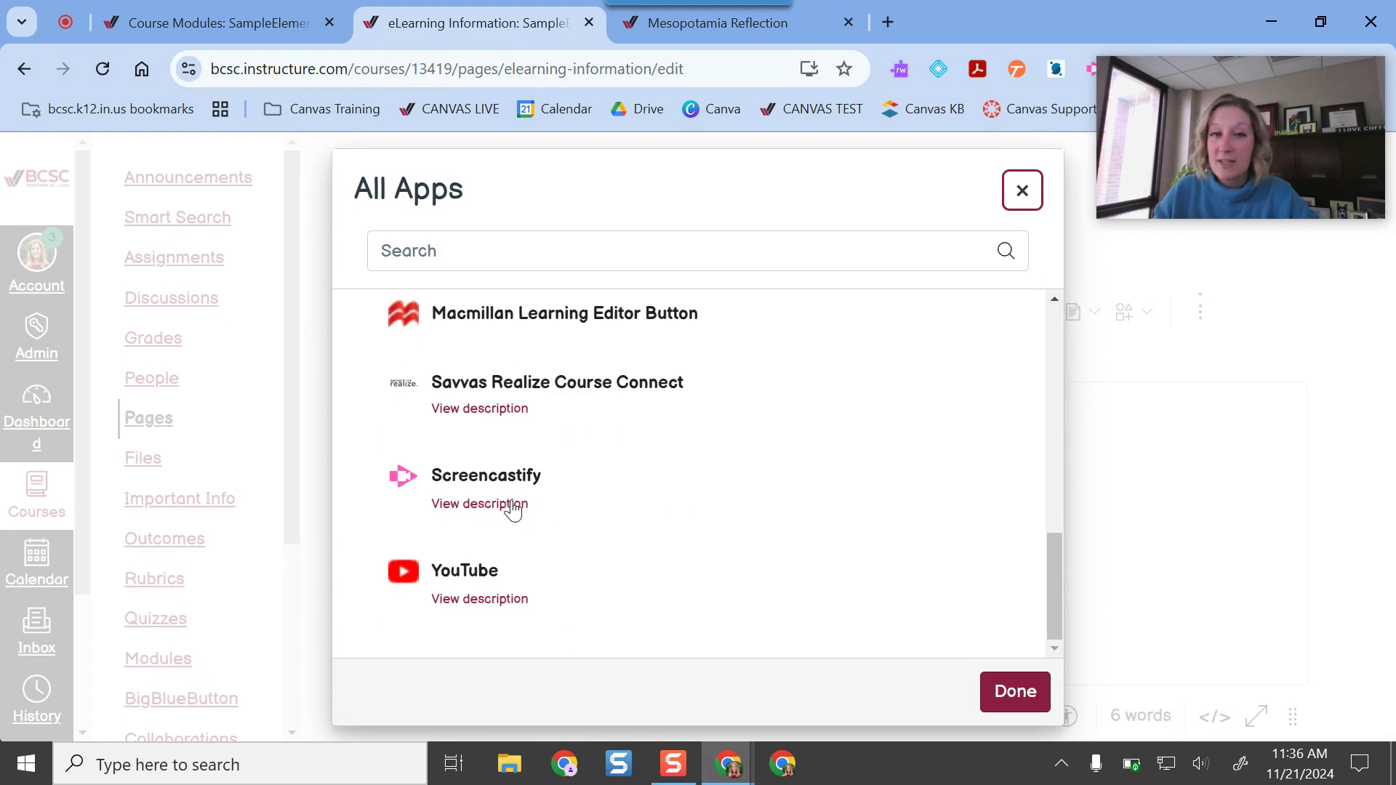
left_click(1006, 693)
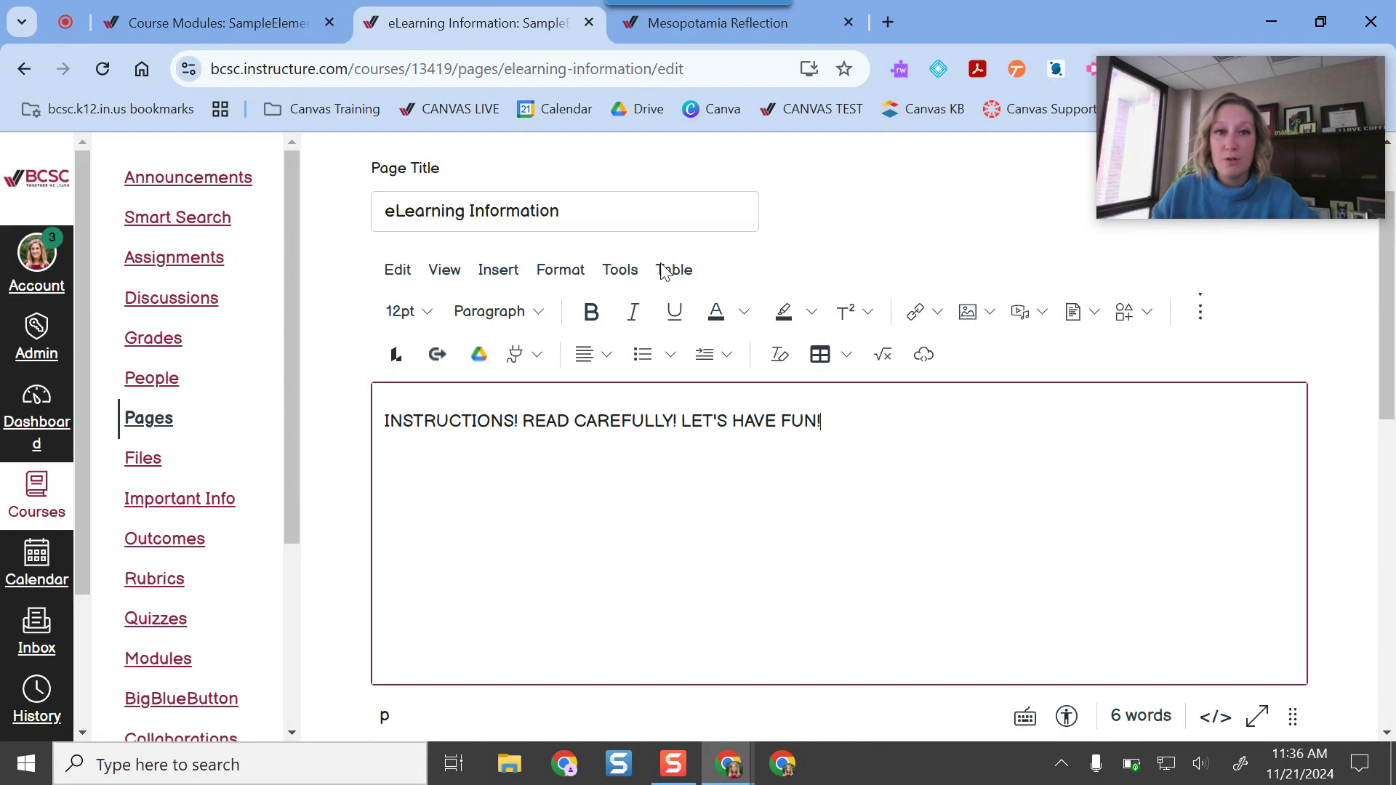
Save the eLearning Information page without publishing it, and open the Mesopotamia Reflection assignment for editing.
scroll(1100, 542, "down", 9)
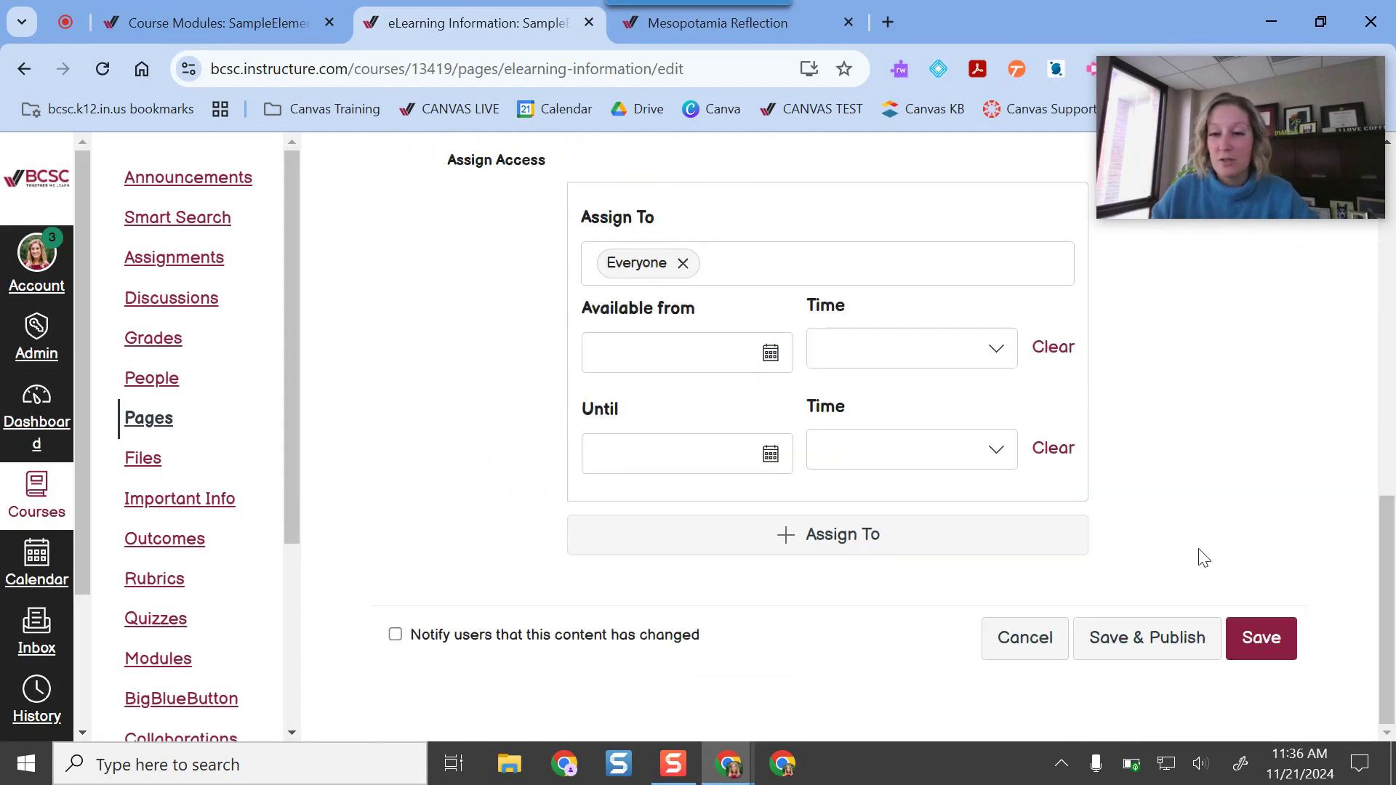
left_click(1262, 640)
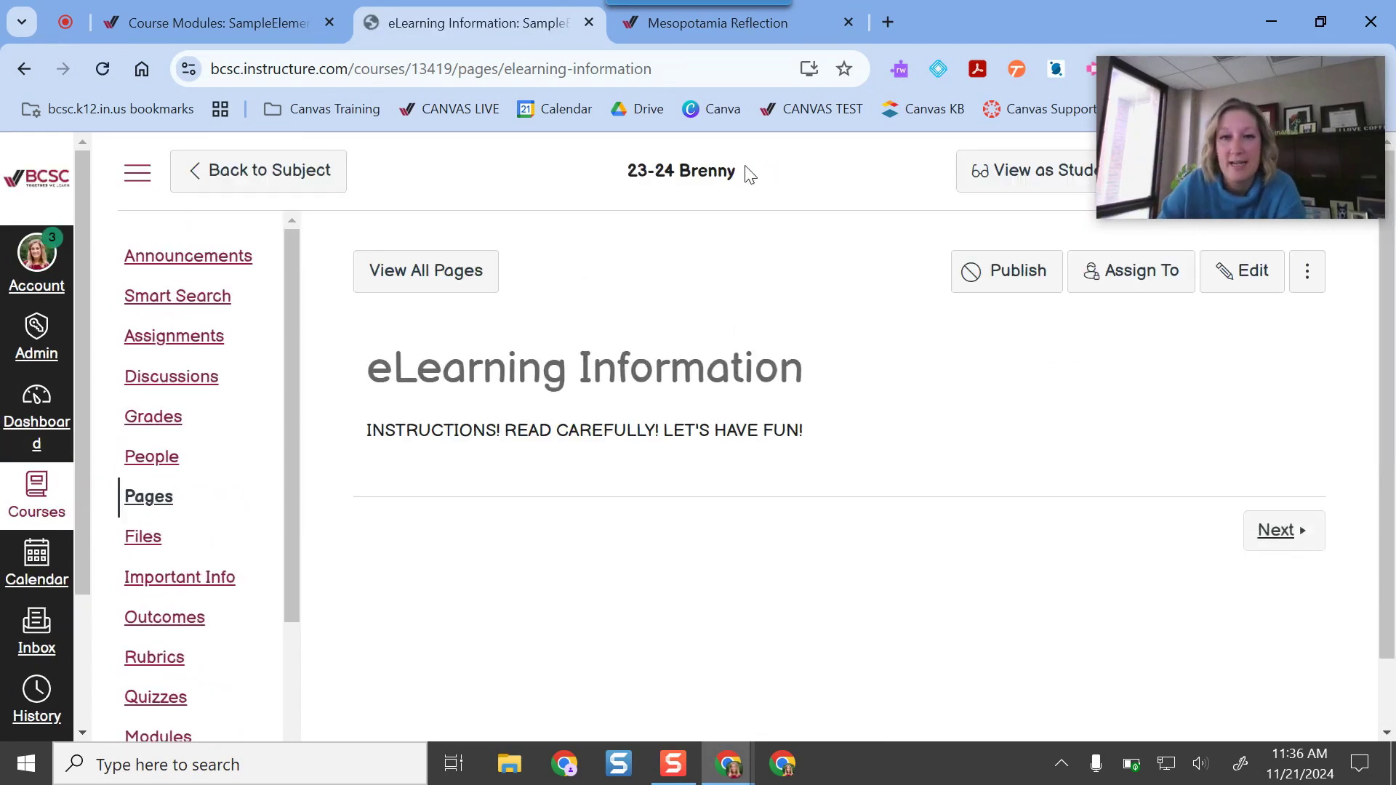
left_click(697, 33)
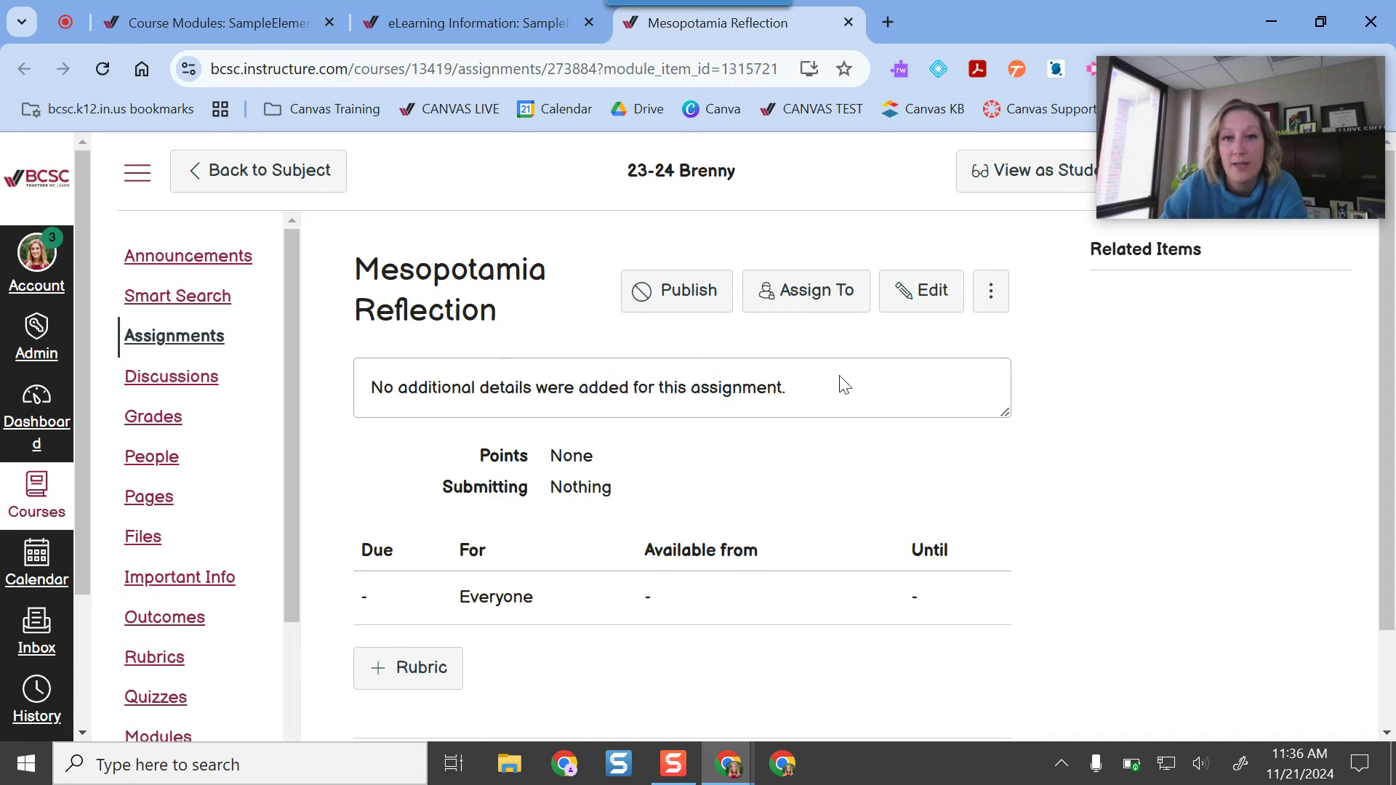
left_click(932, 290)
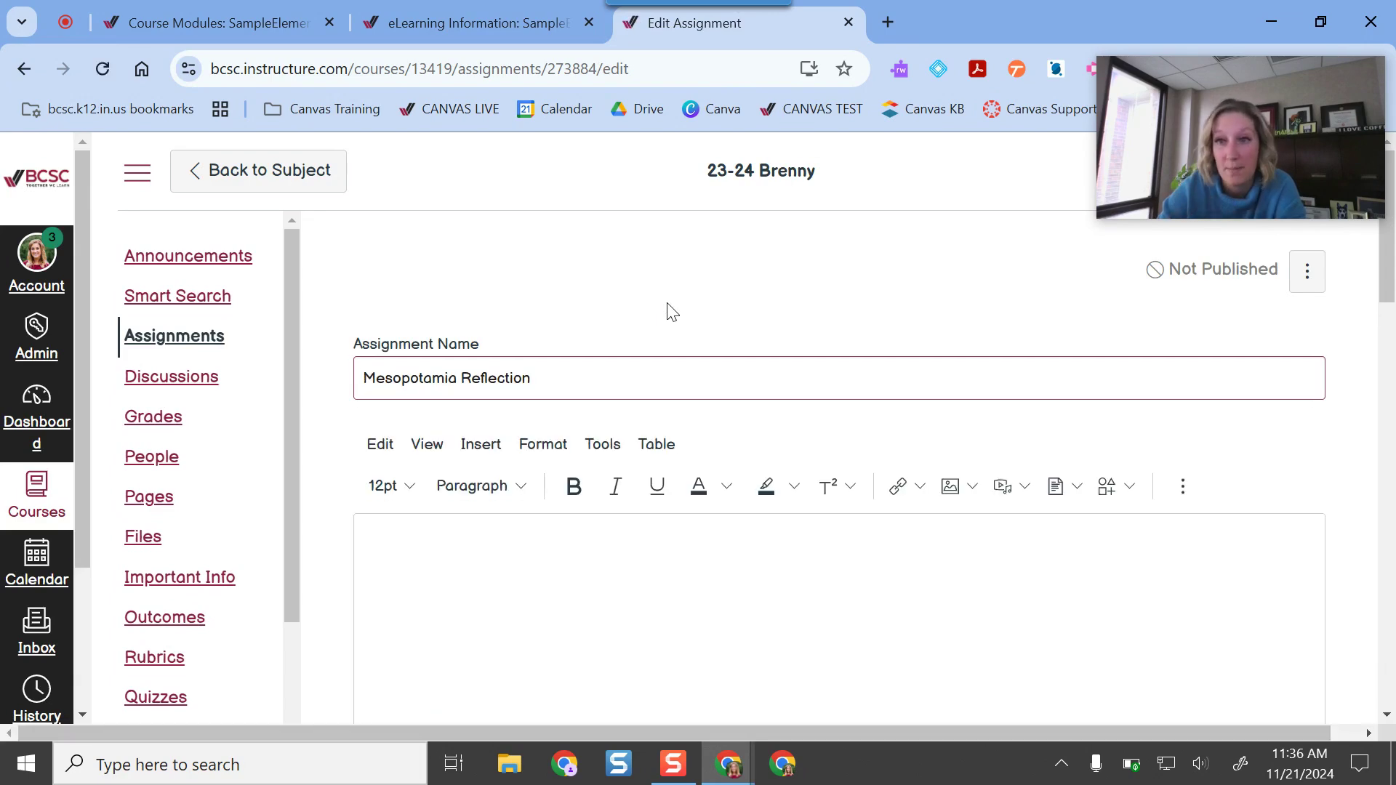
Reveal the additional editor tools for the assignment's description and place the cursor in the empty description.
scroll(657, 399, "down", 1)
left_click(403, 439)
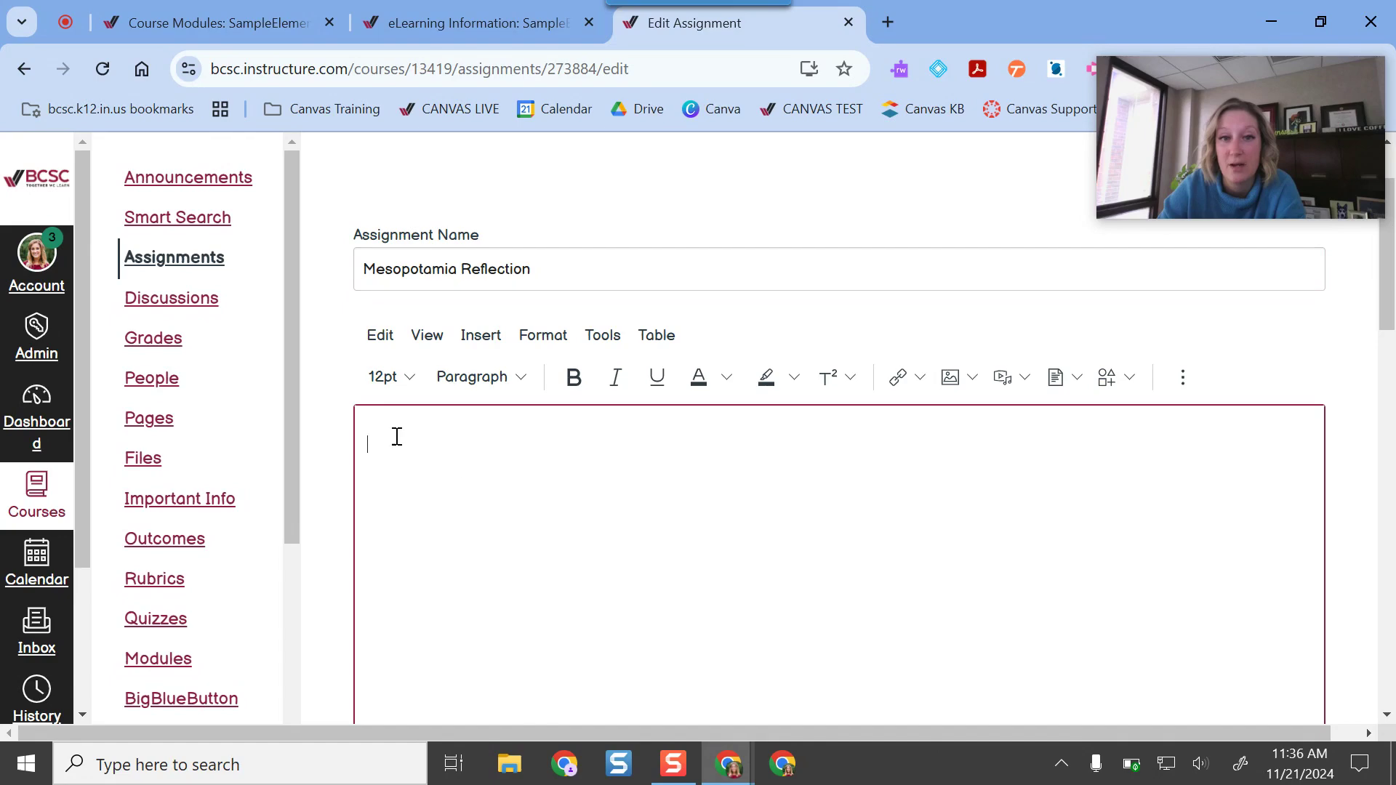
left_click(1181, 378)
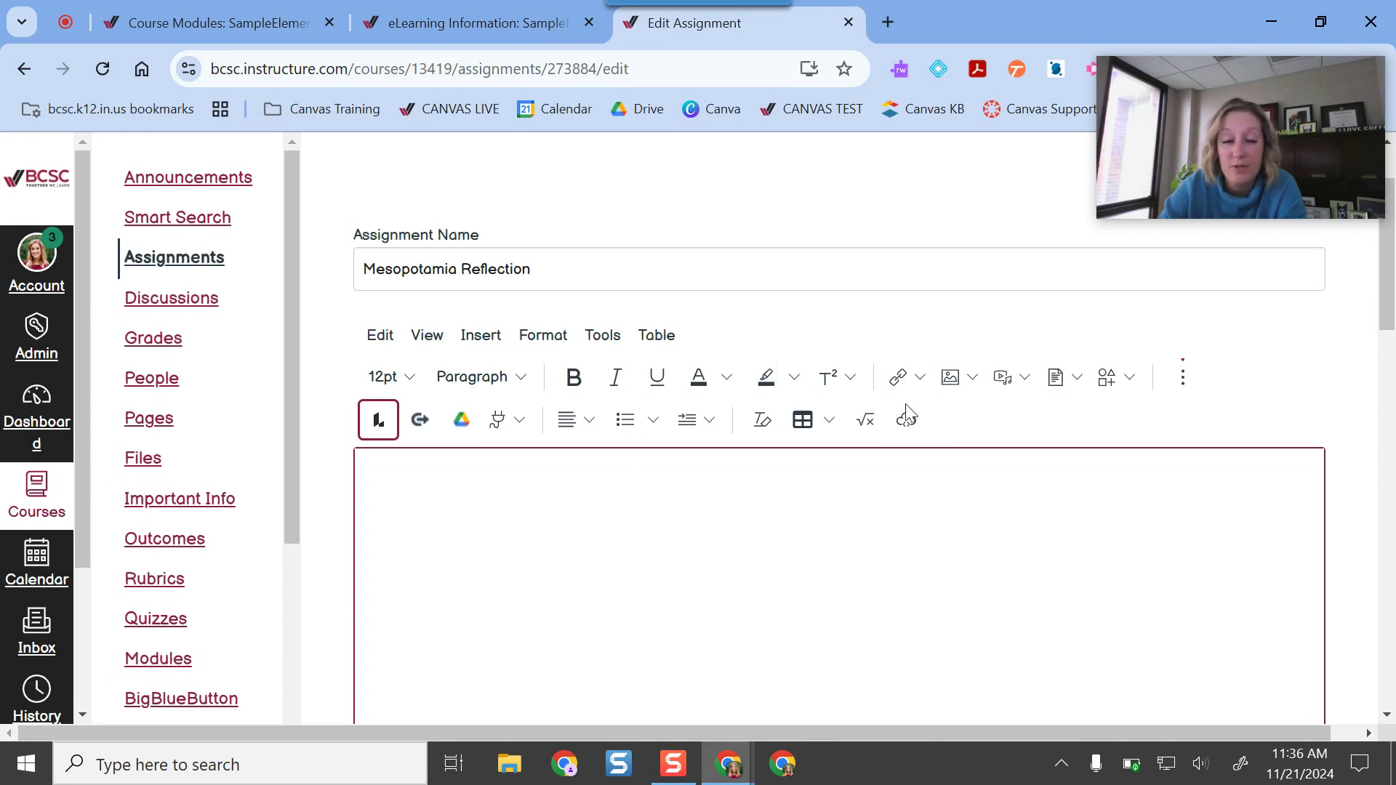
left_click(964, 570)
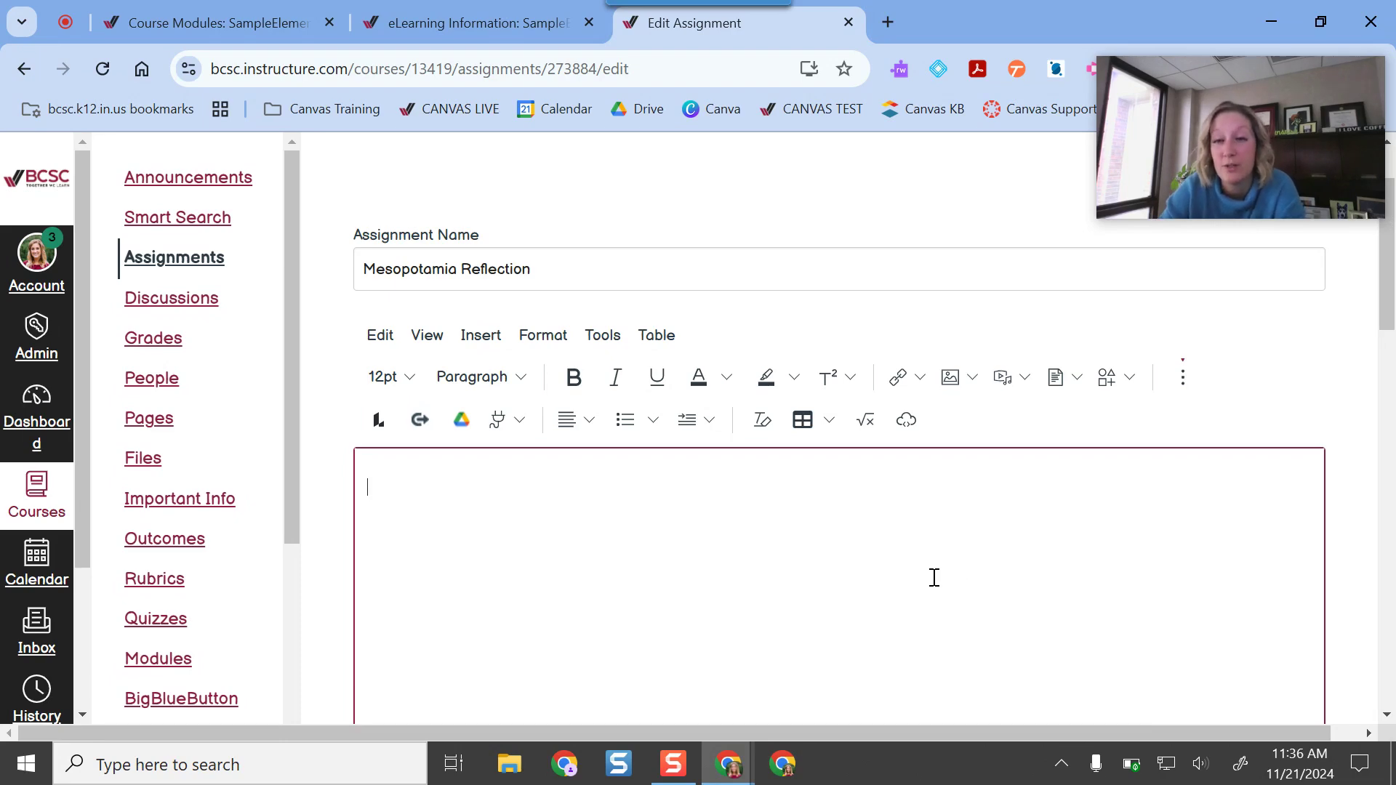
Review the assignment's points, grade display, submission type, group, peer review, due date and availability settings.
scroll(966, 470, "down", 1)
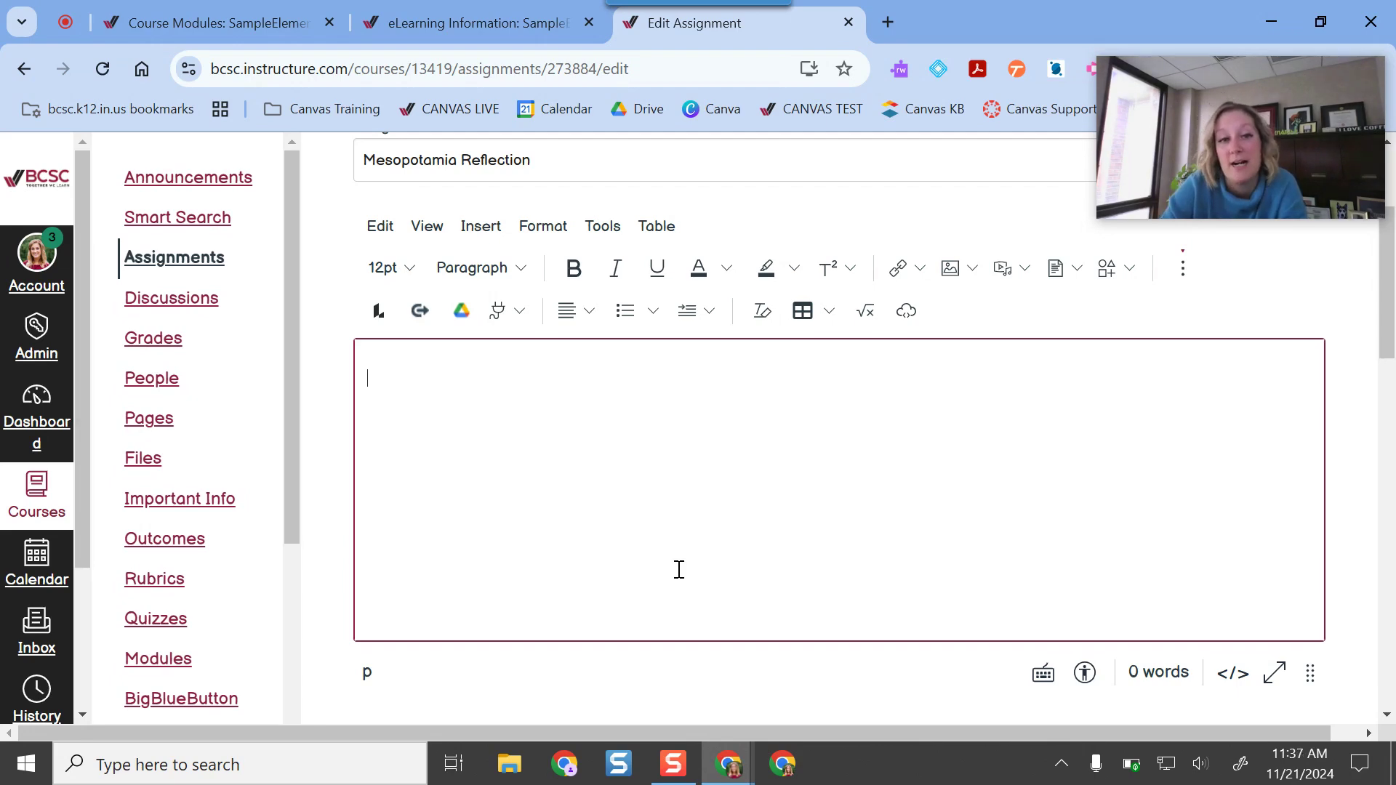
scroll(679, 570, "down", 6)
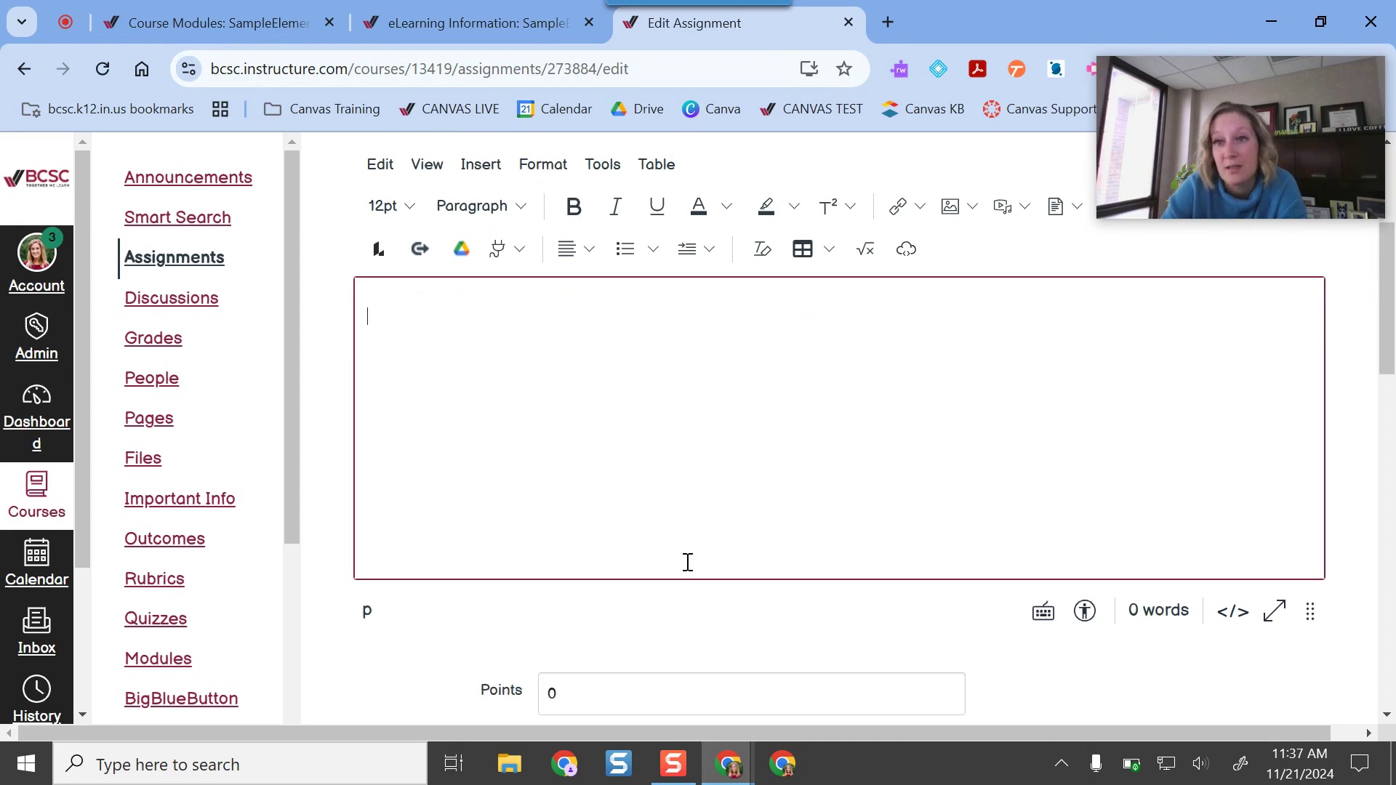
left_click(572, 320)
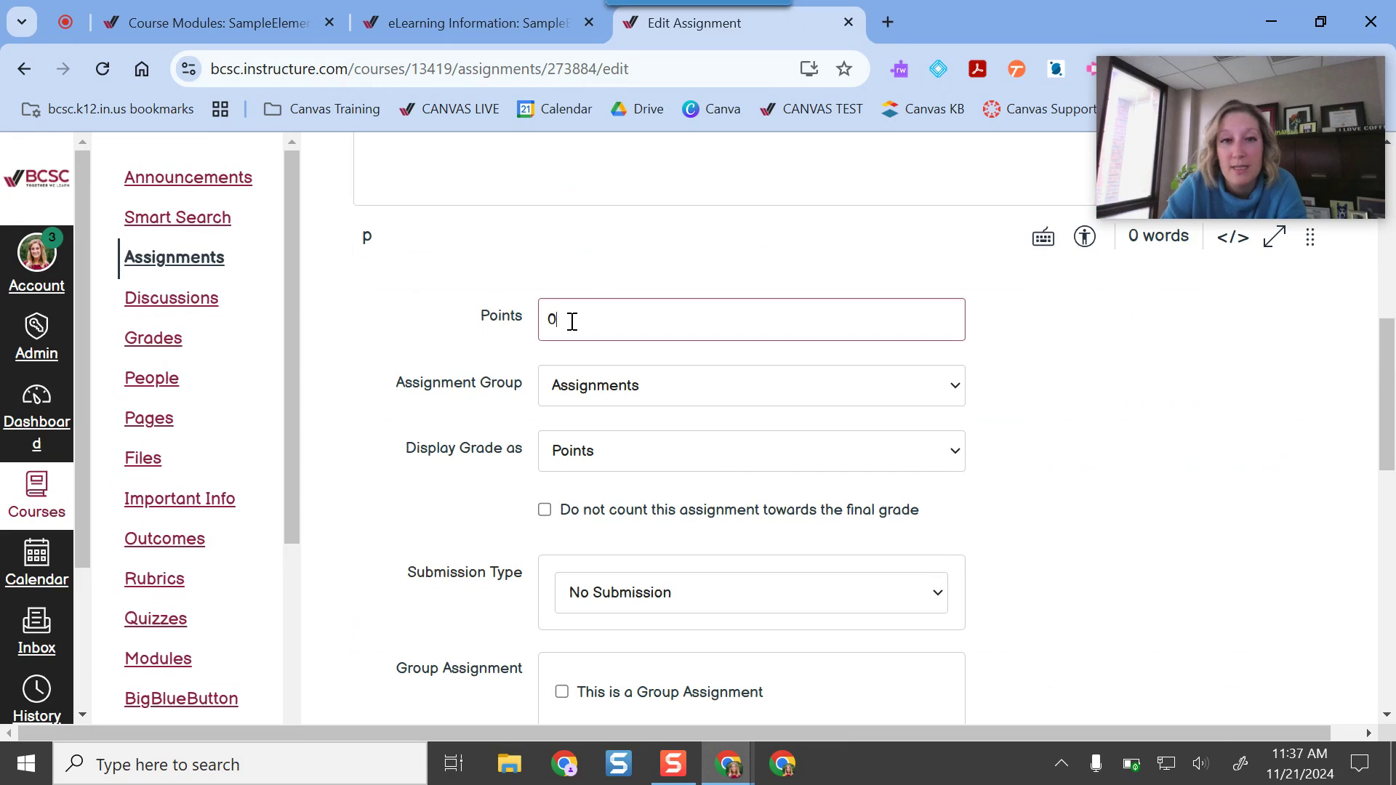
scroll(727, 374, "down", 2)
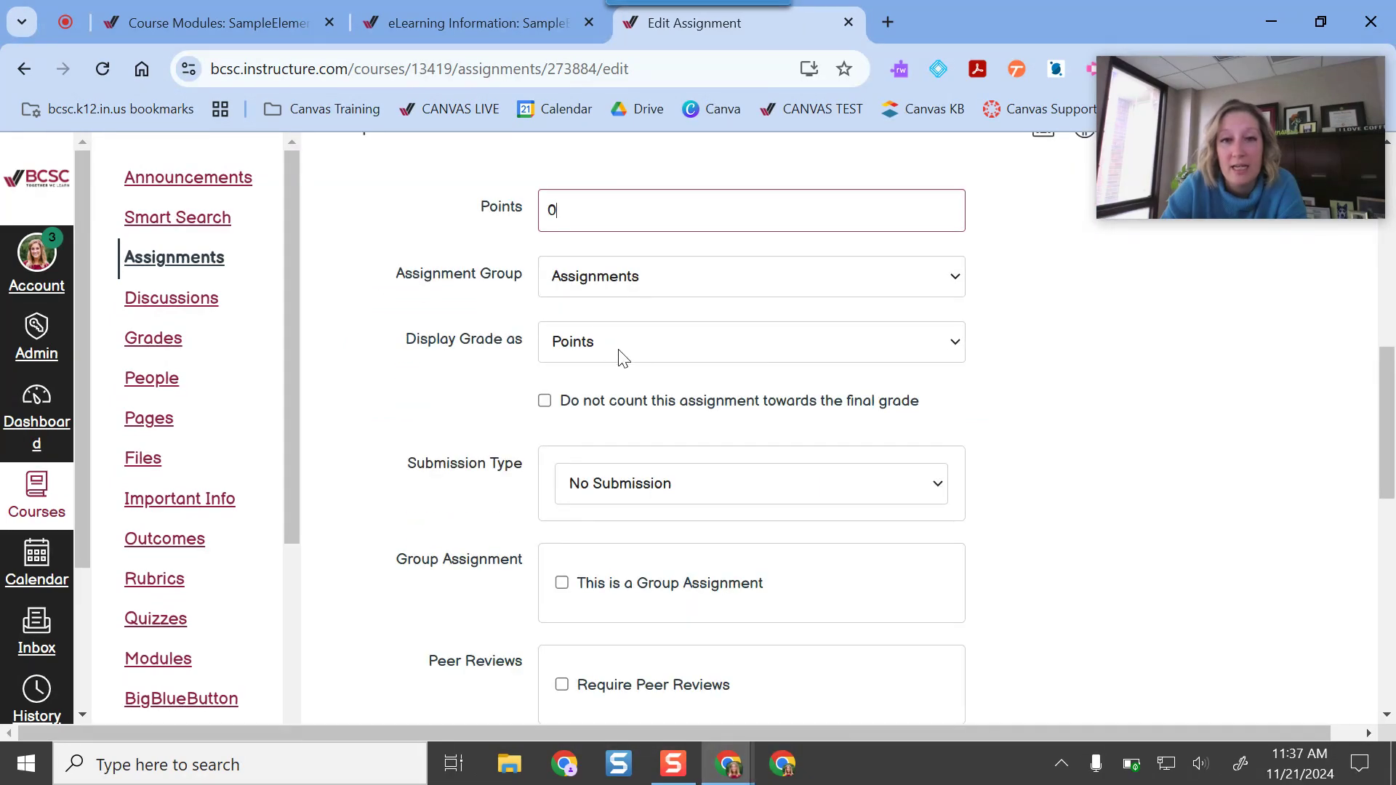
scroll(929, 438, "down", 2)
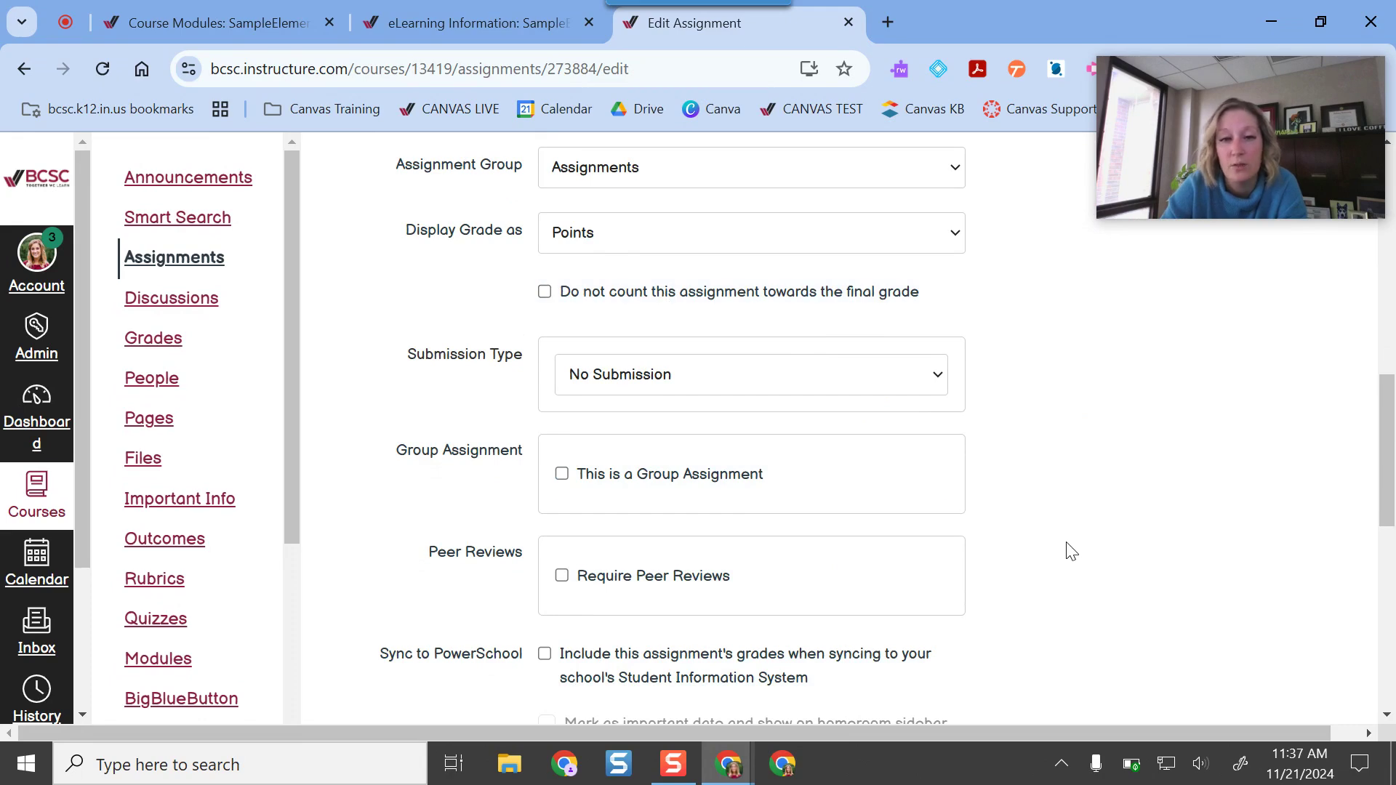
scroll(1069, 549, "down", 5)
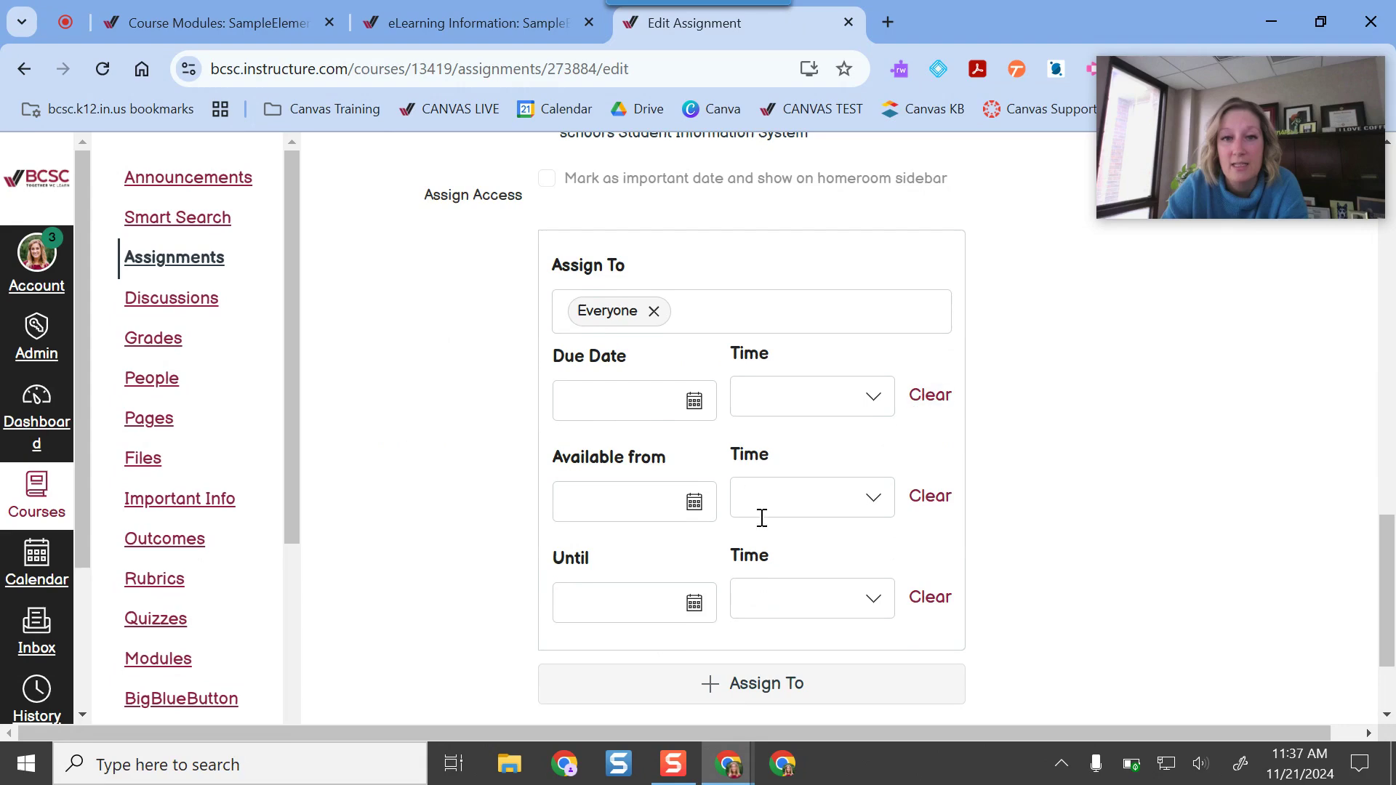
scroll(1090, 603, "down", 2)
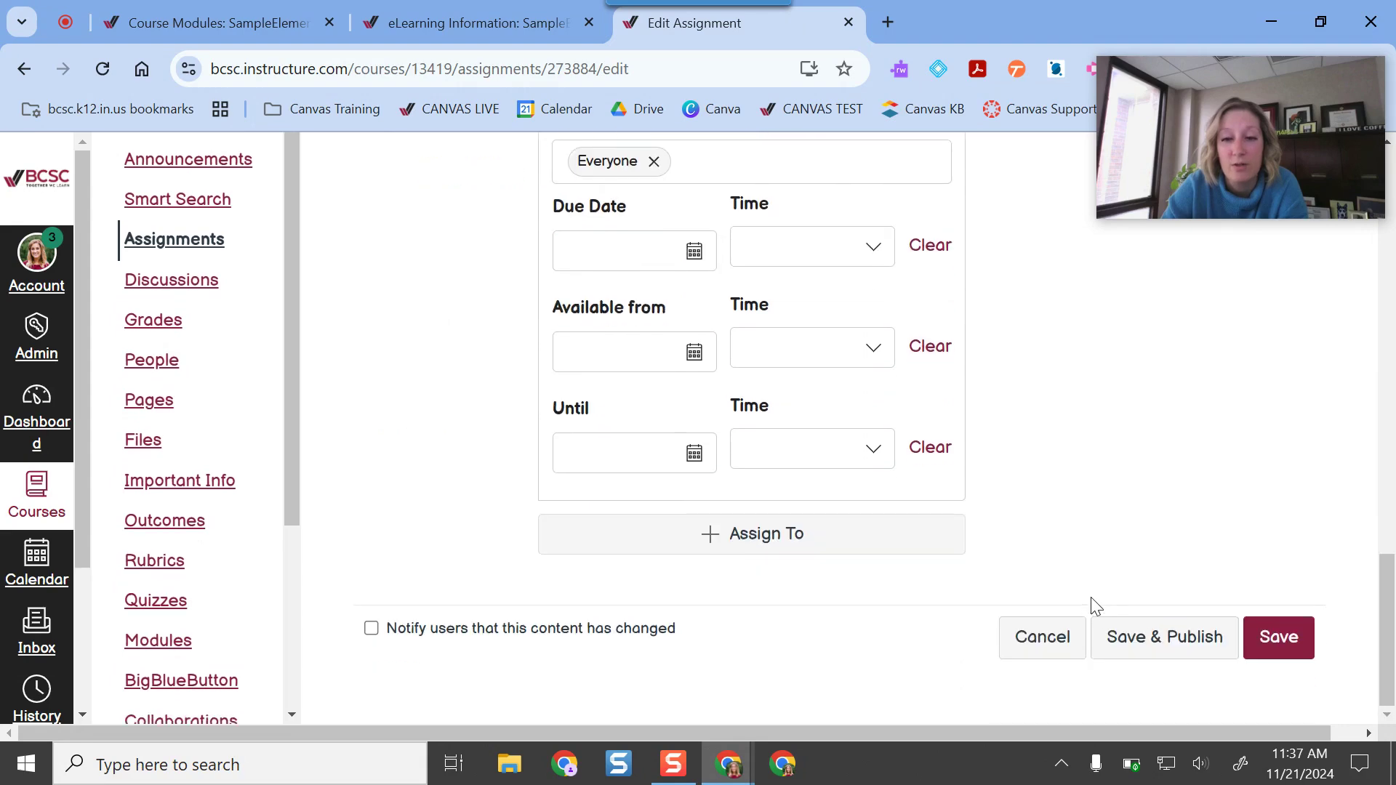
Save the Mesopotamia Reflection assignment without publishing it, and close the page and assignment tabs to return to the module list.
left_click(1284, 649)
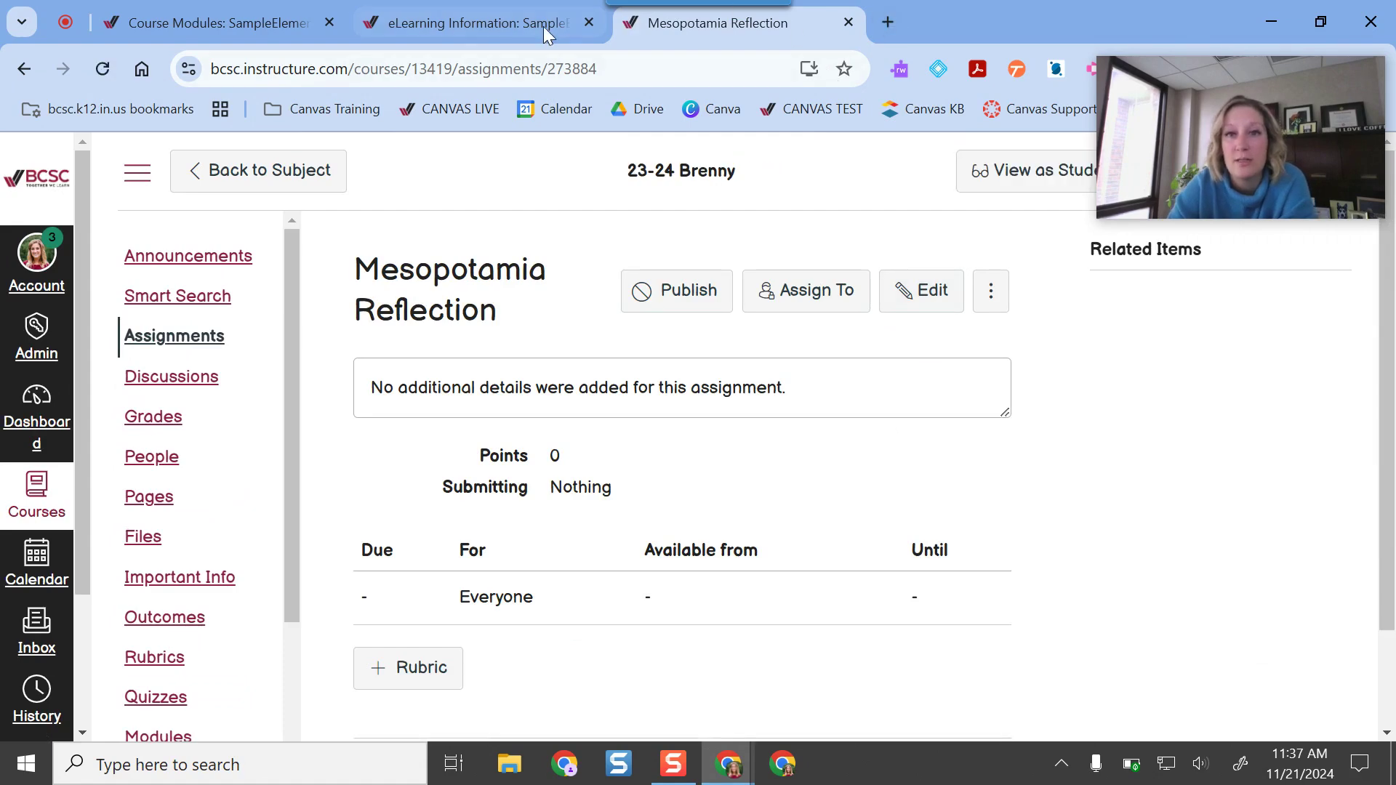
left_click(589, 22)
left_click(590, 22)
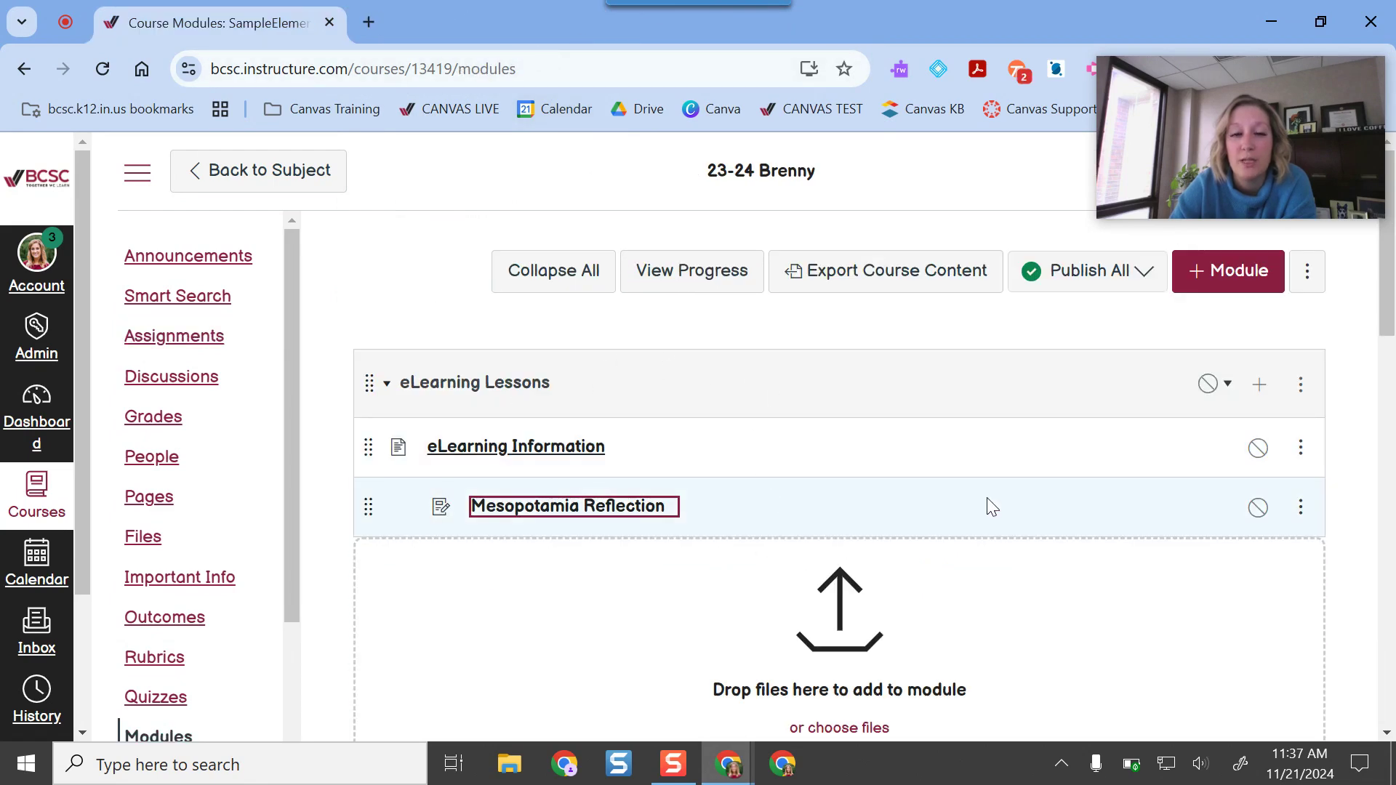
Publish the eLearning Lessons module together with all its items, and collapse the module.
left_click(1212, 389)
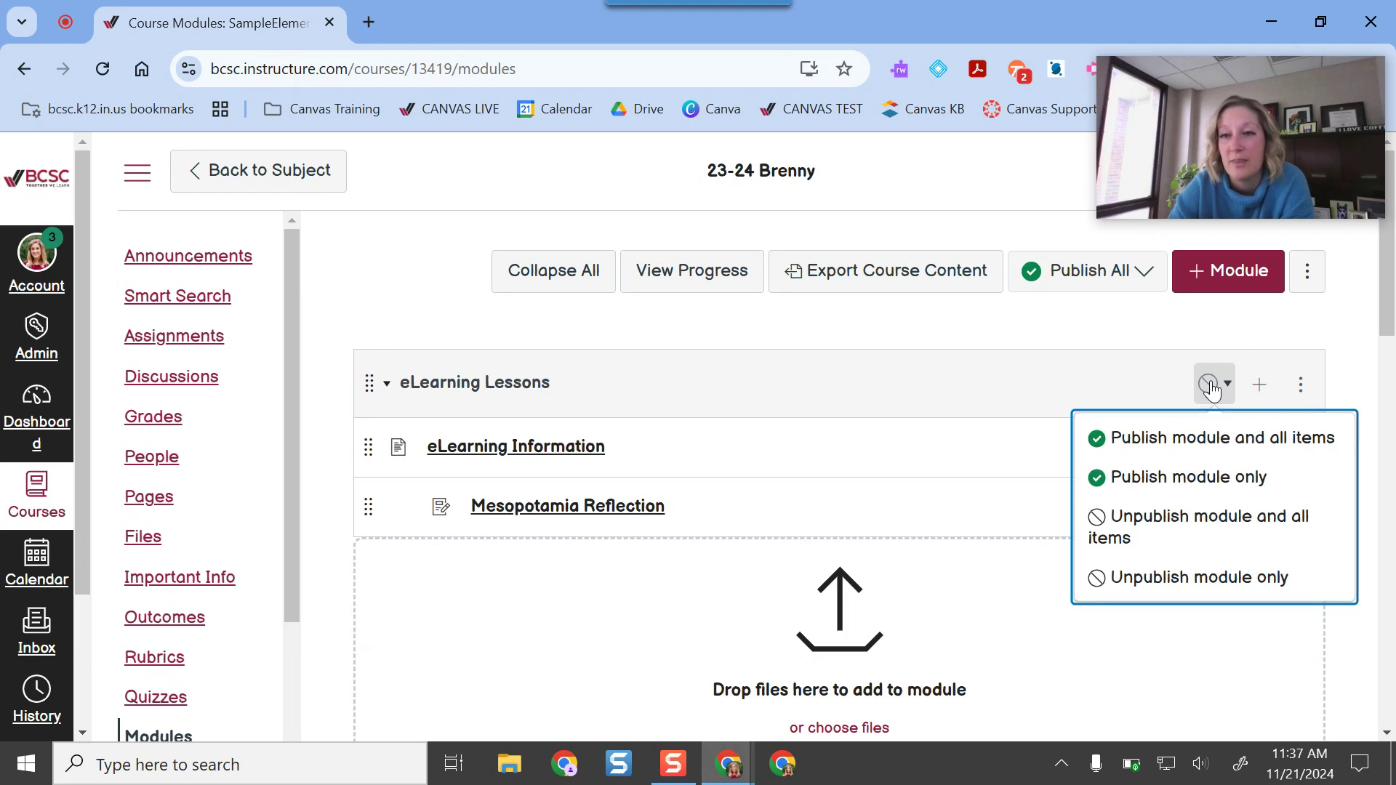
left_click(1194, 438)
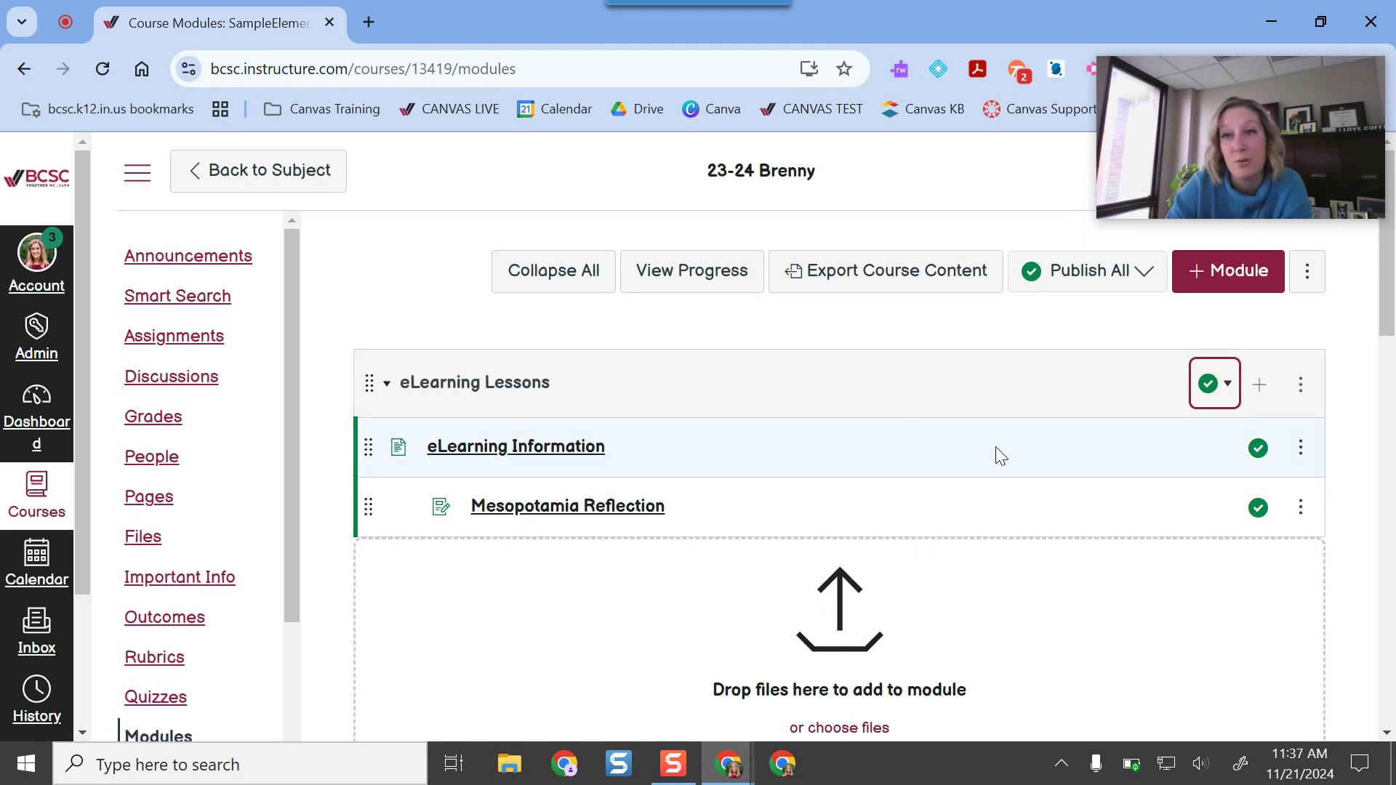
left_click(386, 386)
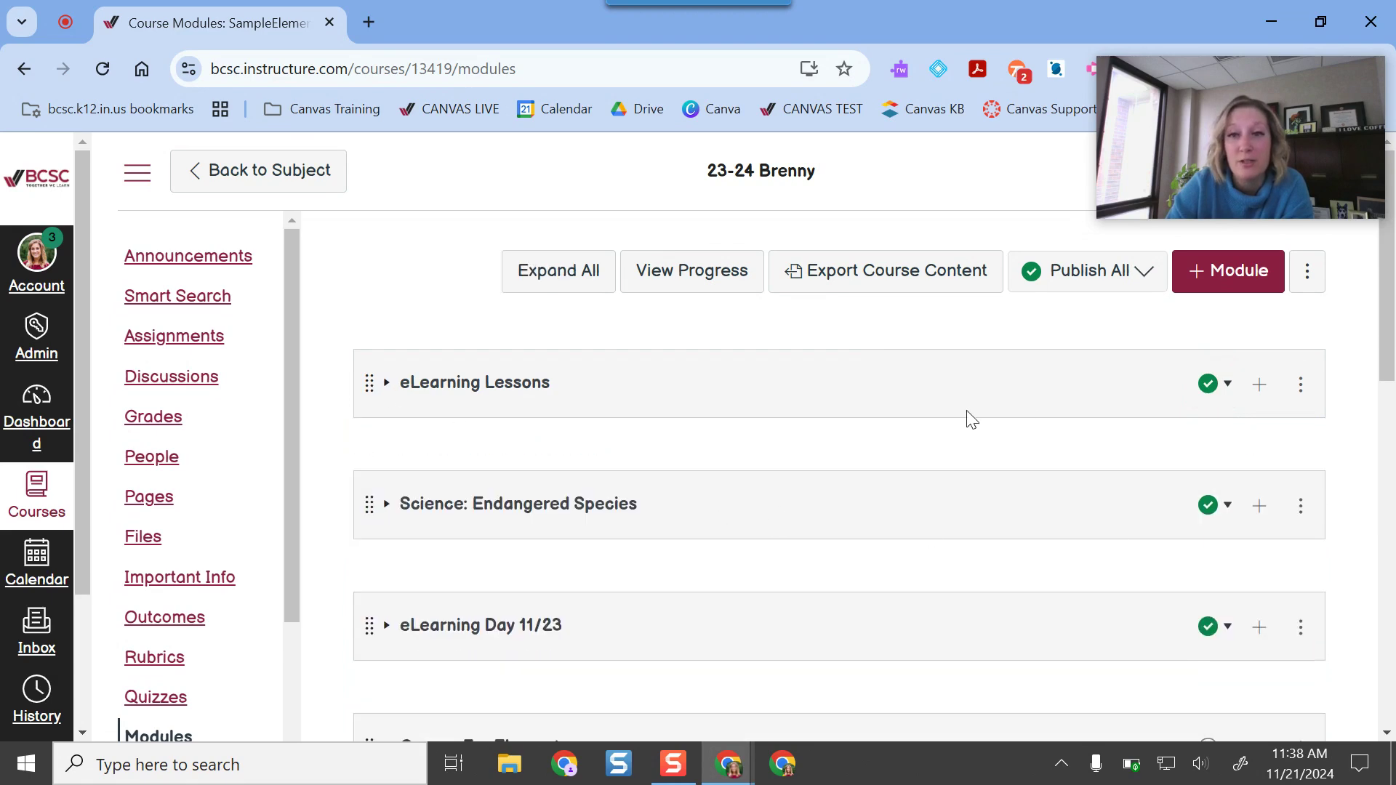